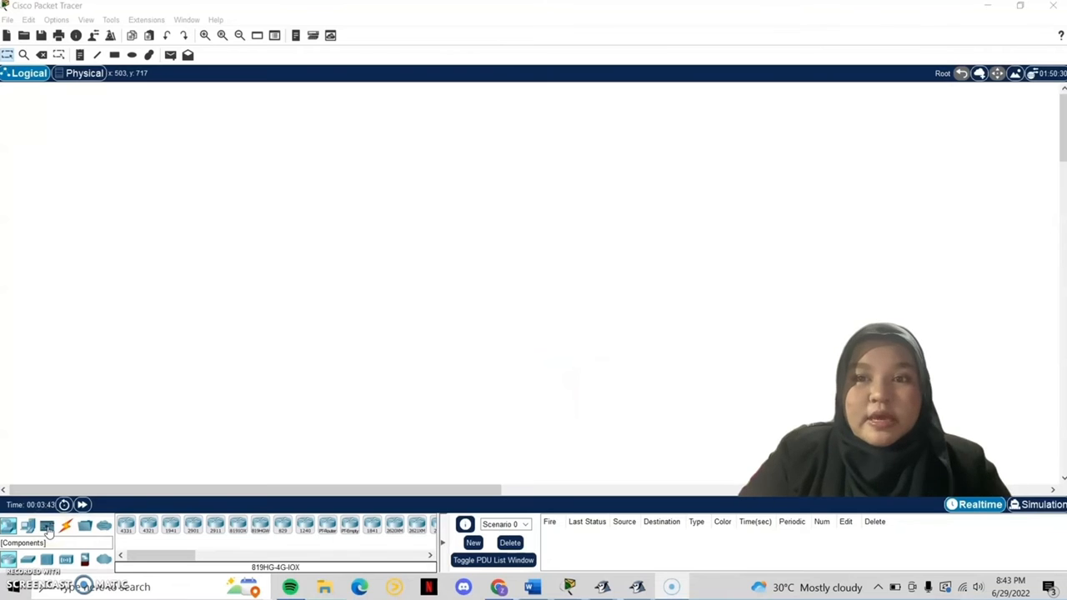
Step: Place a generic Server-PT at the top centre and a 2811 router below it
left_click(27, 525)
left_click(170, 523)
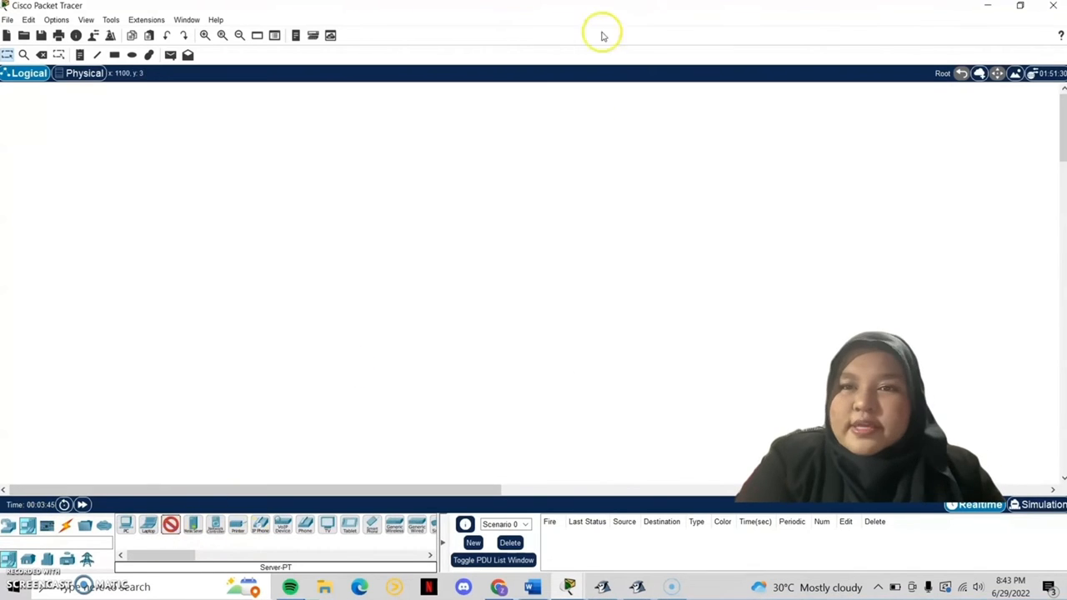
left_click(510, 105)
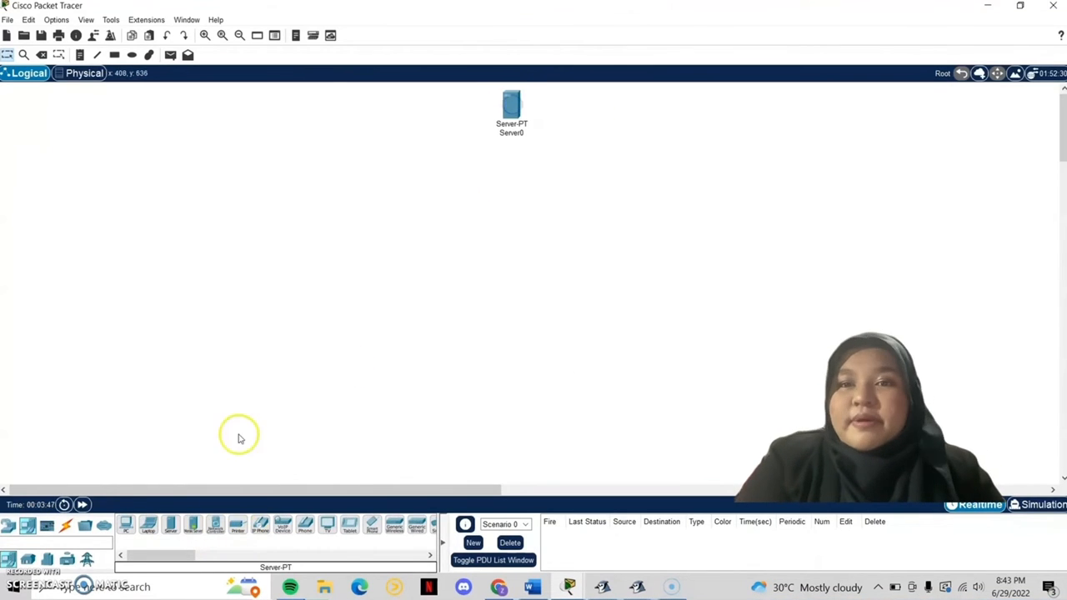
left_click(9, 525)
left_click_drag(172, 555, 226, 563)
left_click(190, 524)
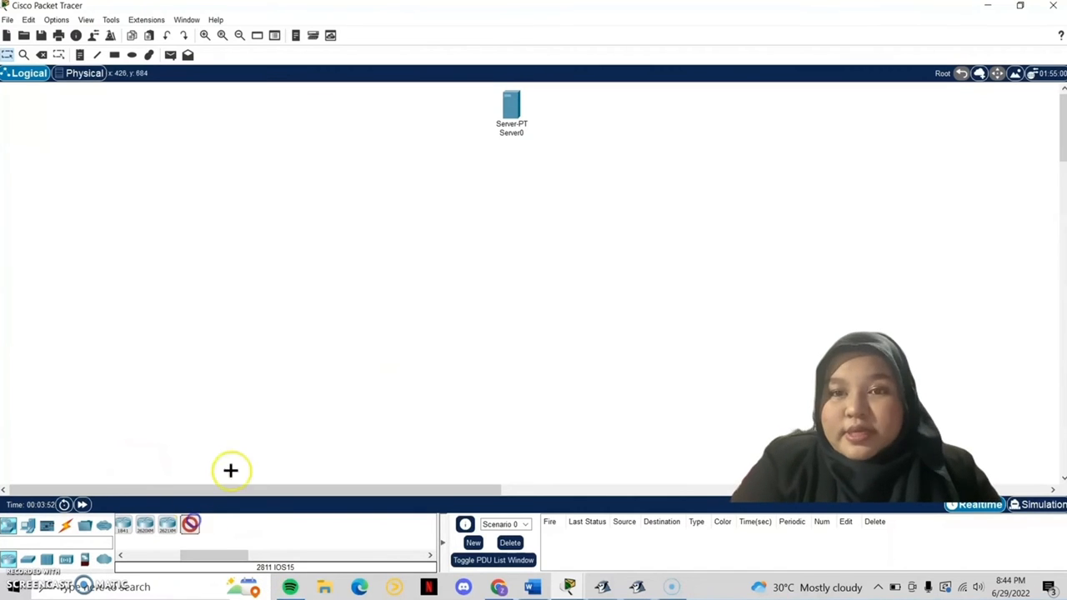
left_click(511, 180)
left_click_drag(198, 555, 166, 555)
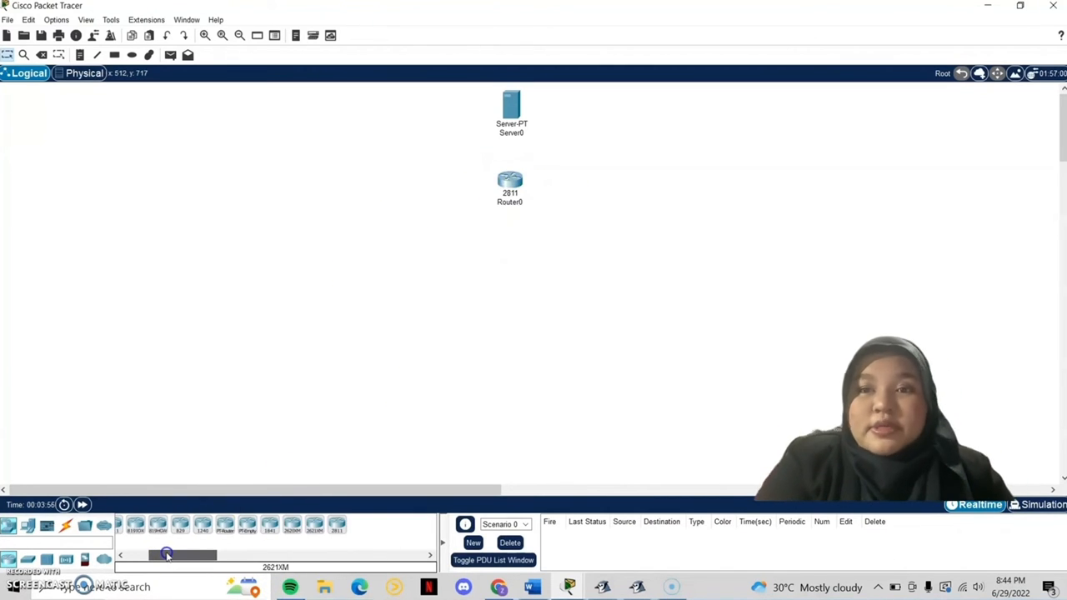
left_click_drag(508, 180, 510, 206)
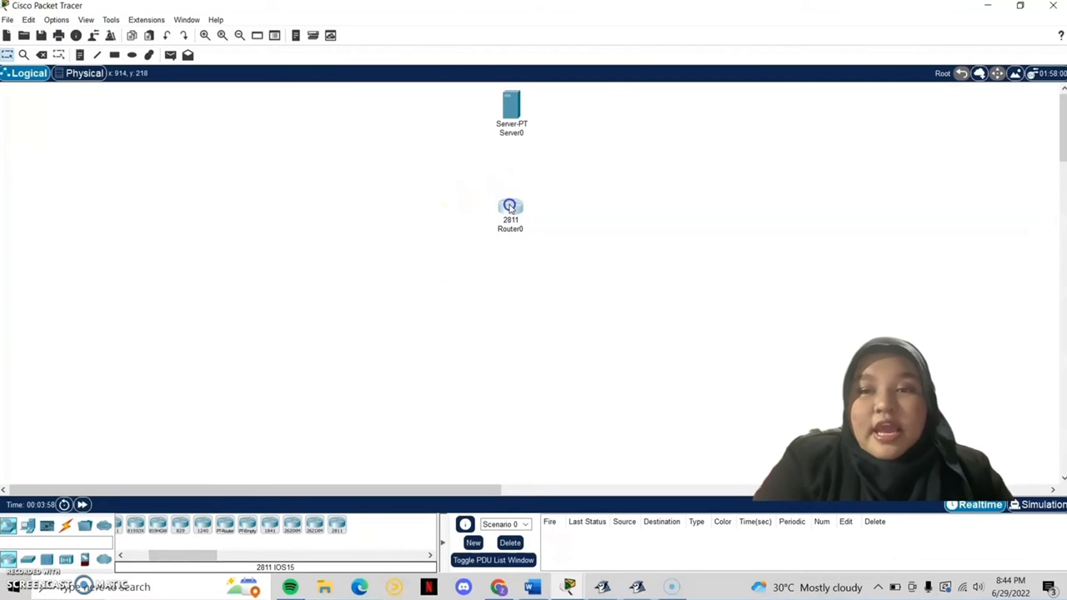
Step: Add three 2960 switches to the left of, below and right of the router
left_click(29, 557)
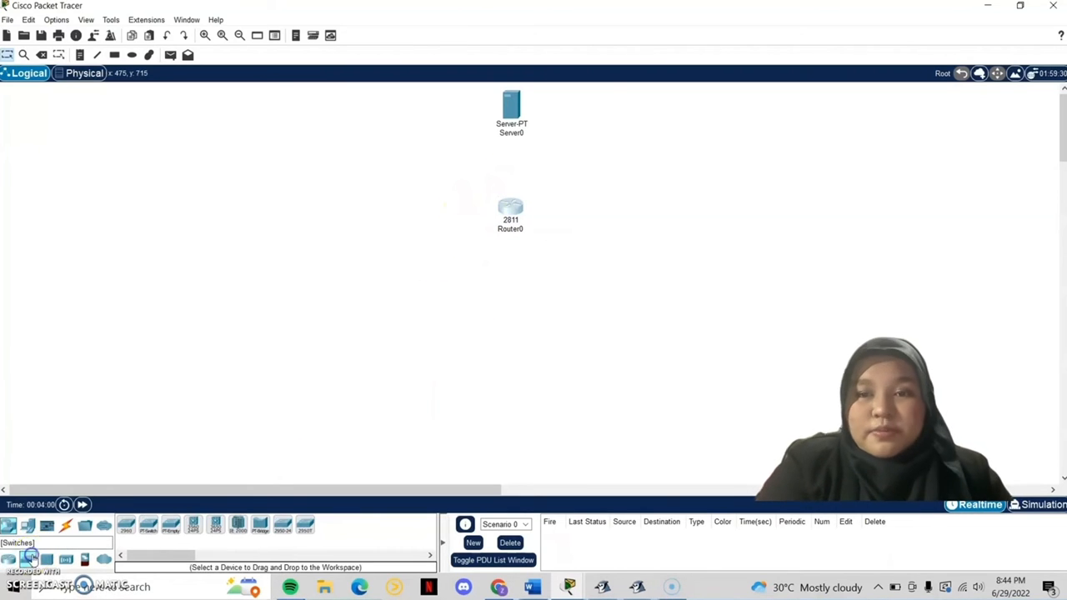
left_click(125, 524)
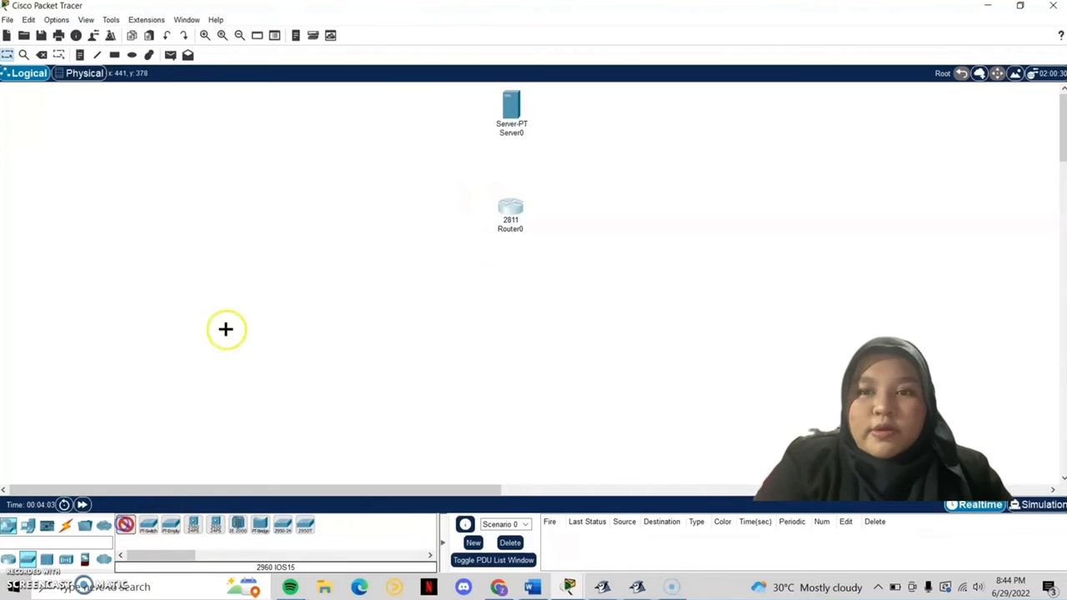
left_click(400, 212)
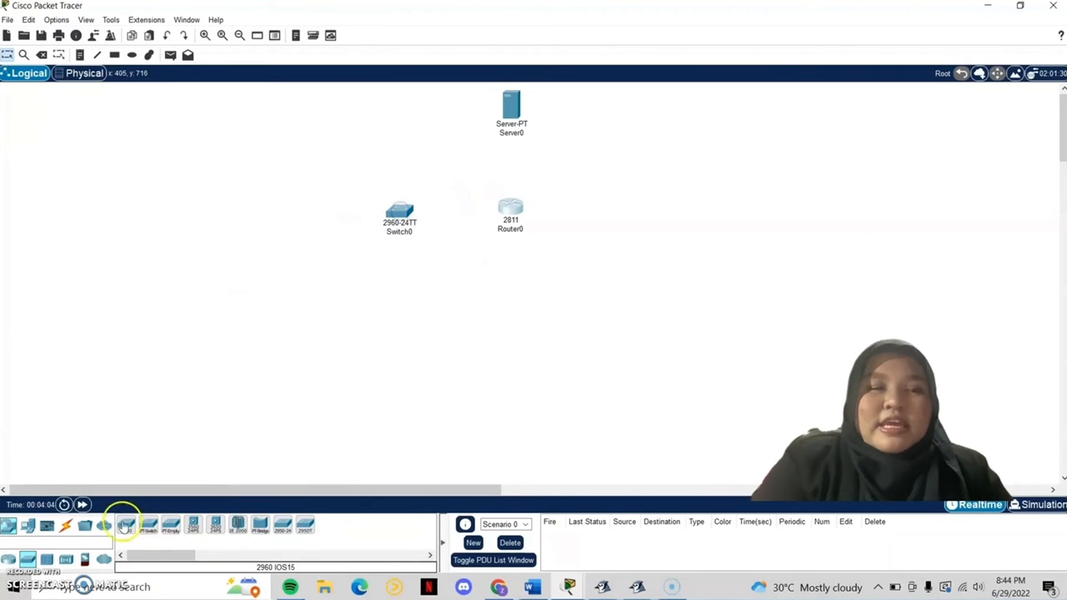
left_click(508, 285)
left_click(126, 523)
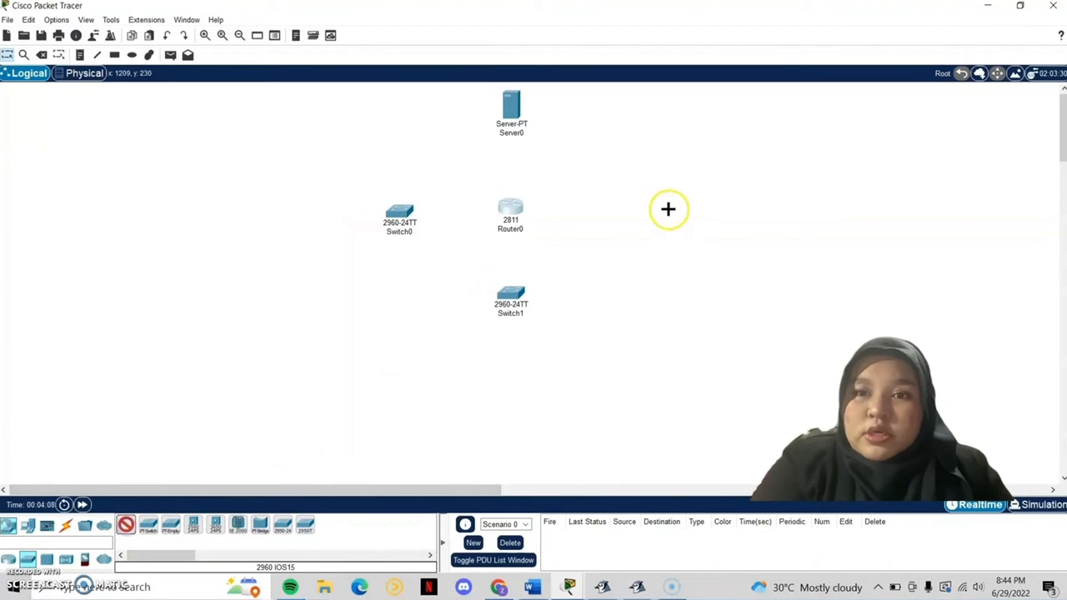
left_click(625, 210)
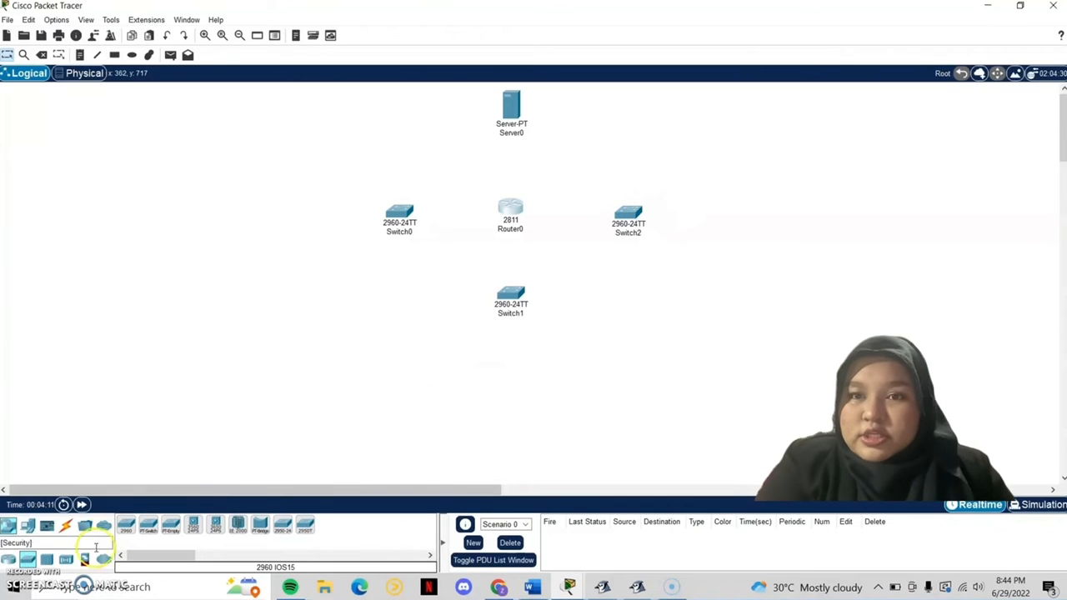
Step: Place a generic AccessPoint-PT to the right of Switch2
left_click(66, 558)
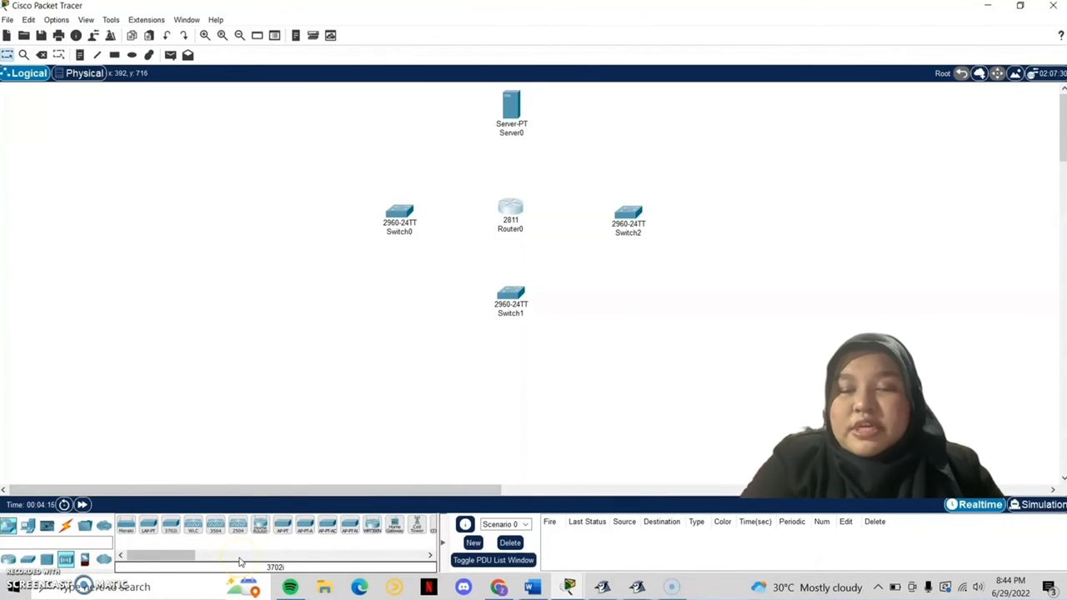
left_click(282, 525)
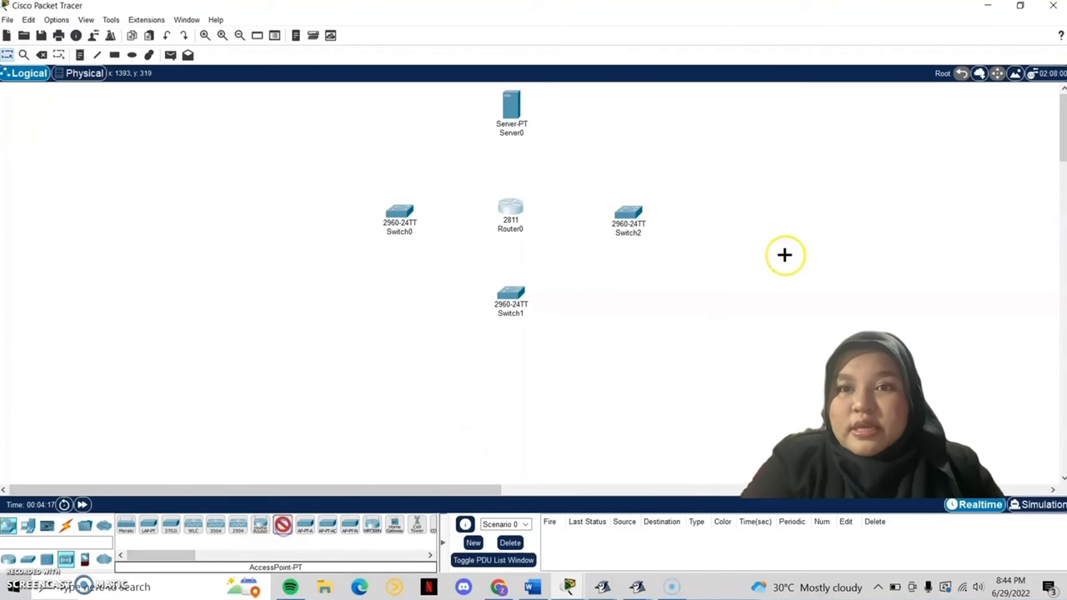
left_click(712, 211)
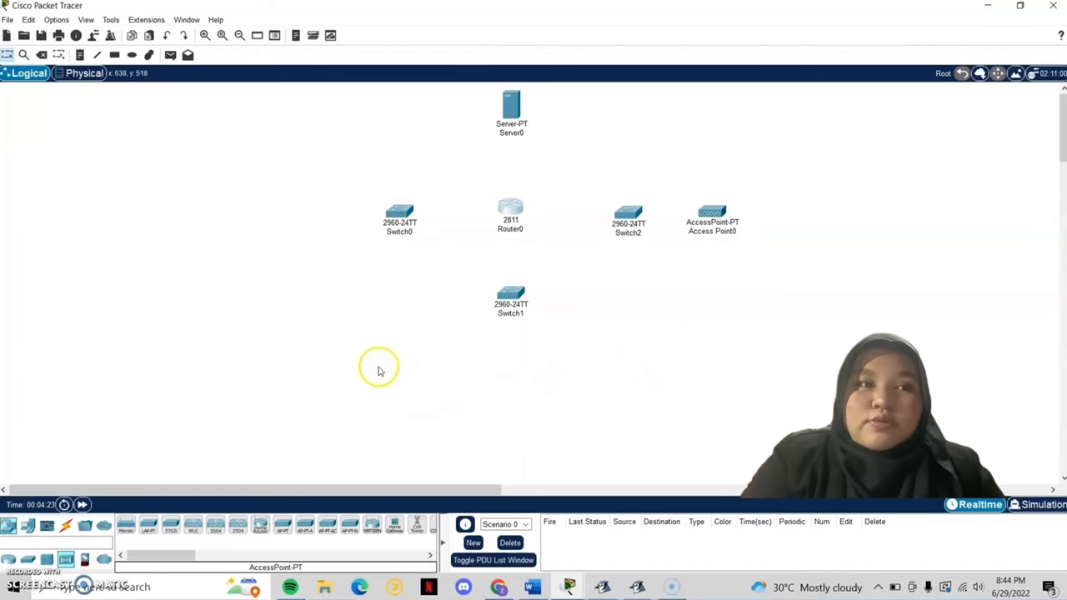
Step: Add generic PCs beside PC4 and near the access point, plus a printer below PC6
left_click(29, 524)
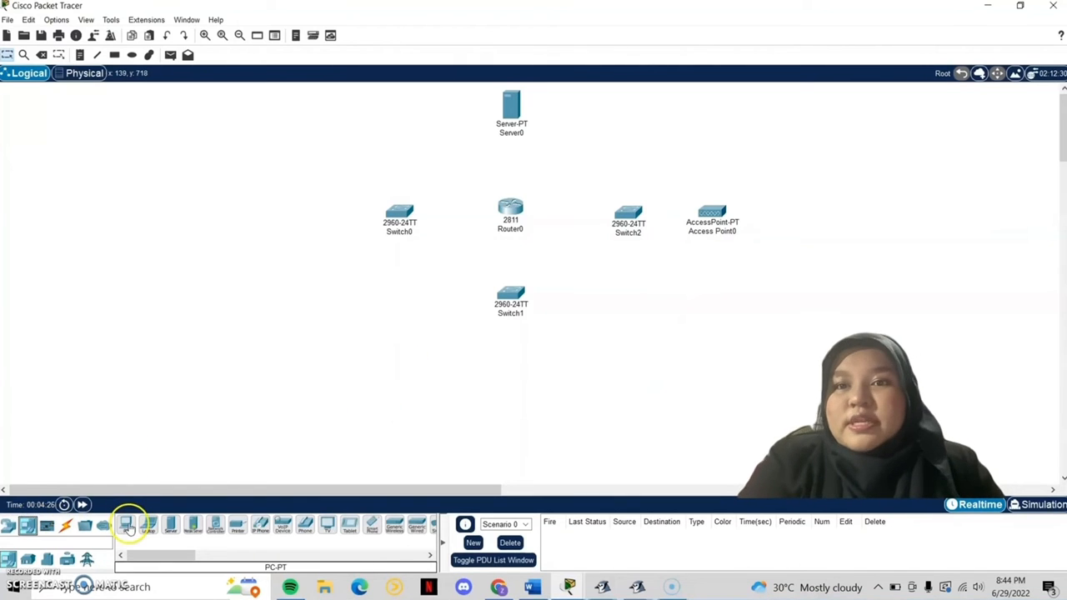
left_click(126, 525)
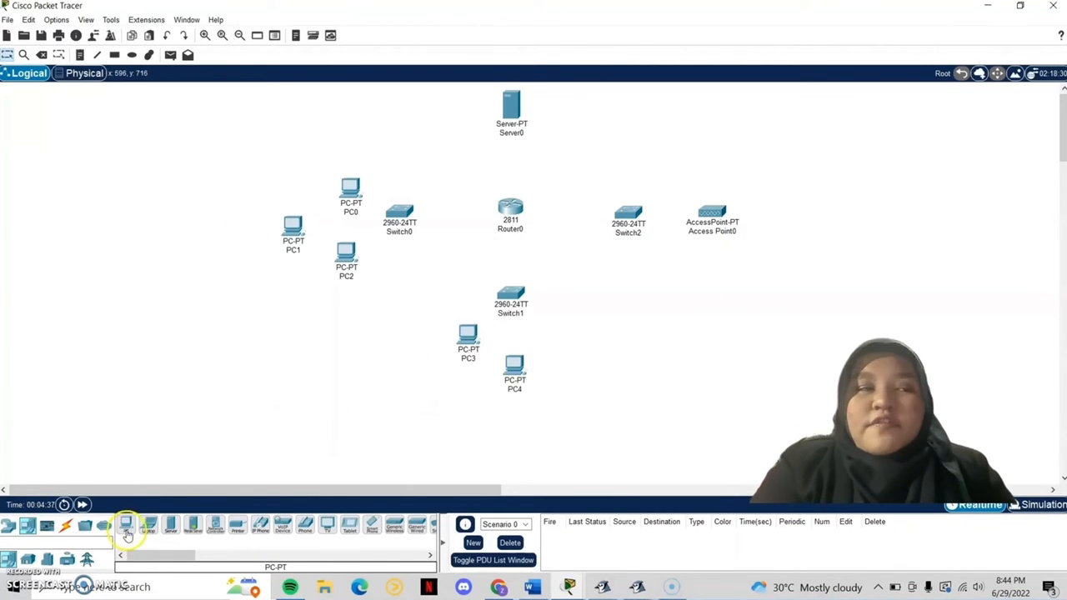
left_click(126, 527)
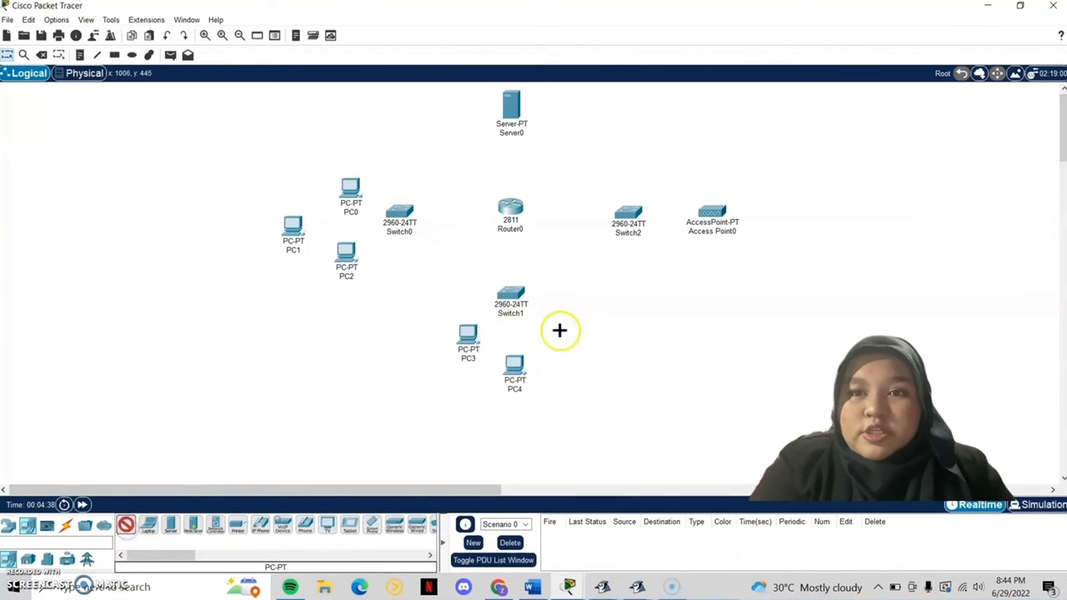
left_click(551, 334)
left_click(125, 525)
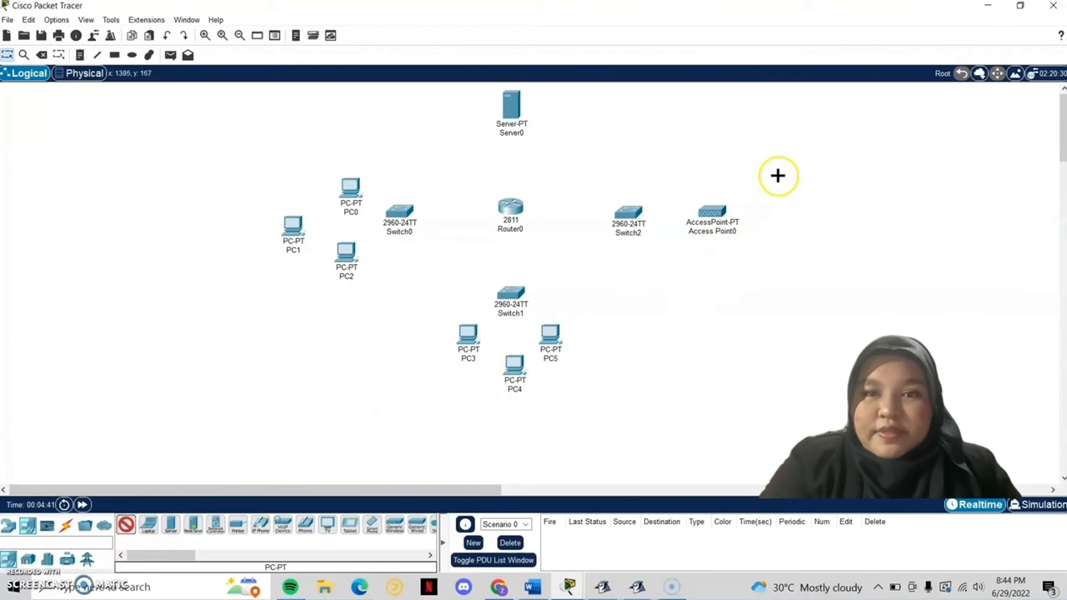
left_click(771, 176)
left_click(125, 525)
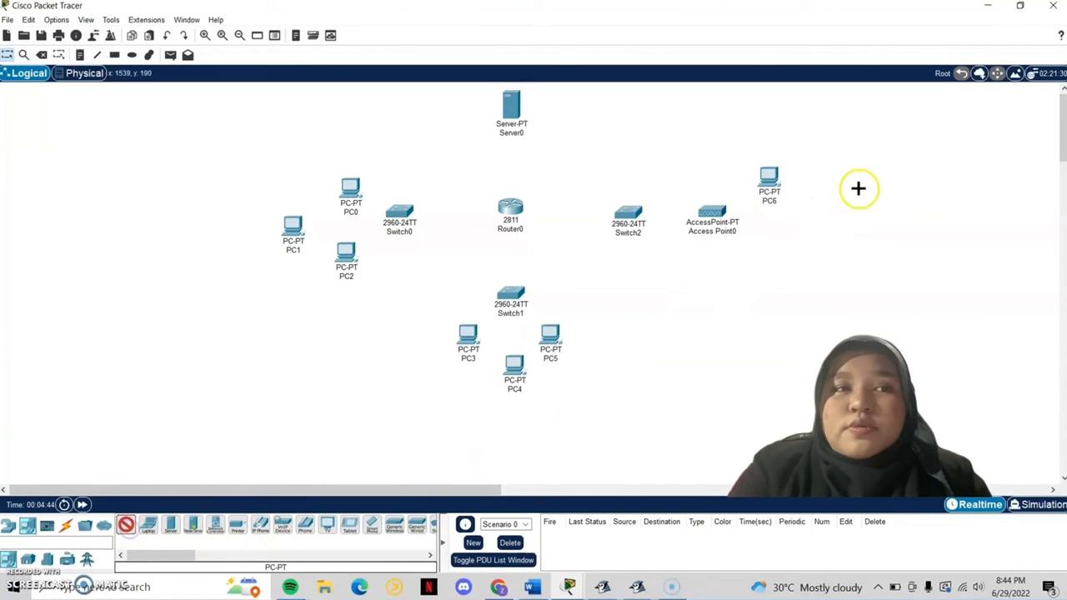
left_click(821, 222)
left_click(230, 524)
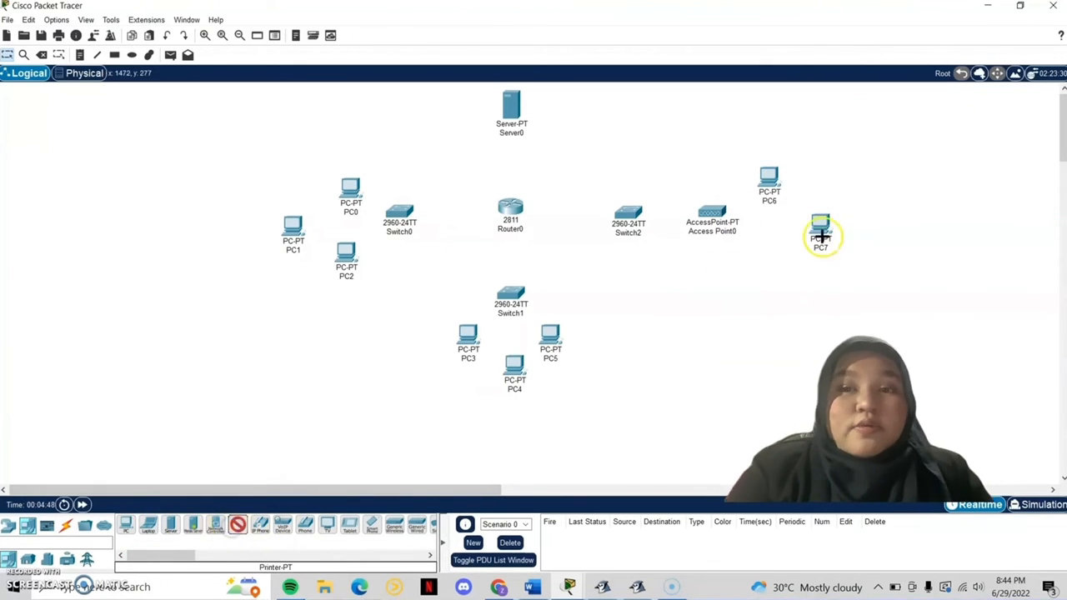
left_click(767, 257)
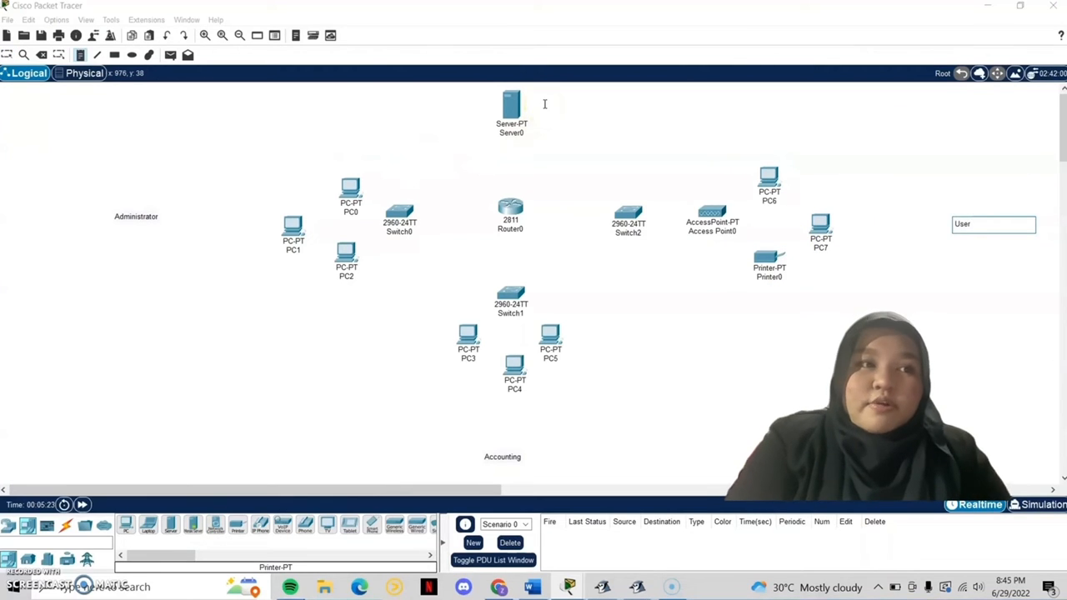
Step: Write Server0's 192.168.5.10 address note and copy address notes beside PC0–PC2 for 192.168.1.x
left_click(545, 103)
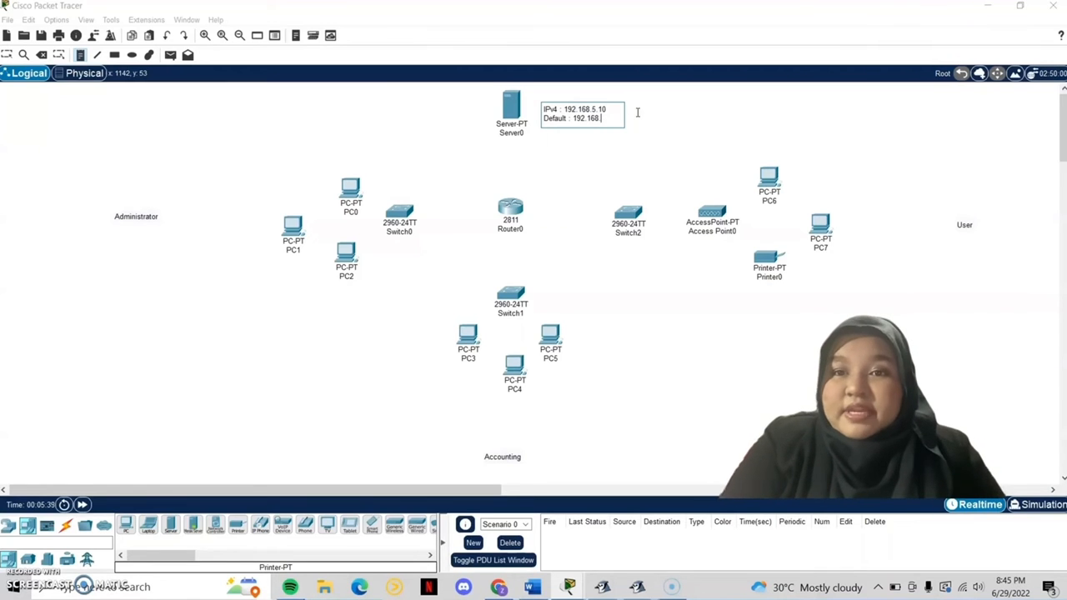
type("5.1")
key("ctrl+a")
key("ctrl+c")
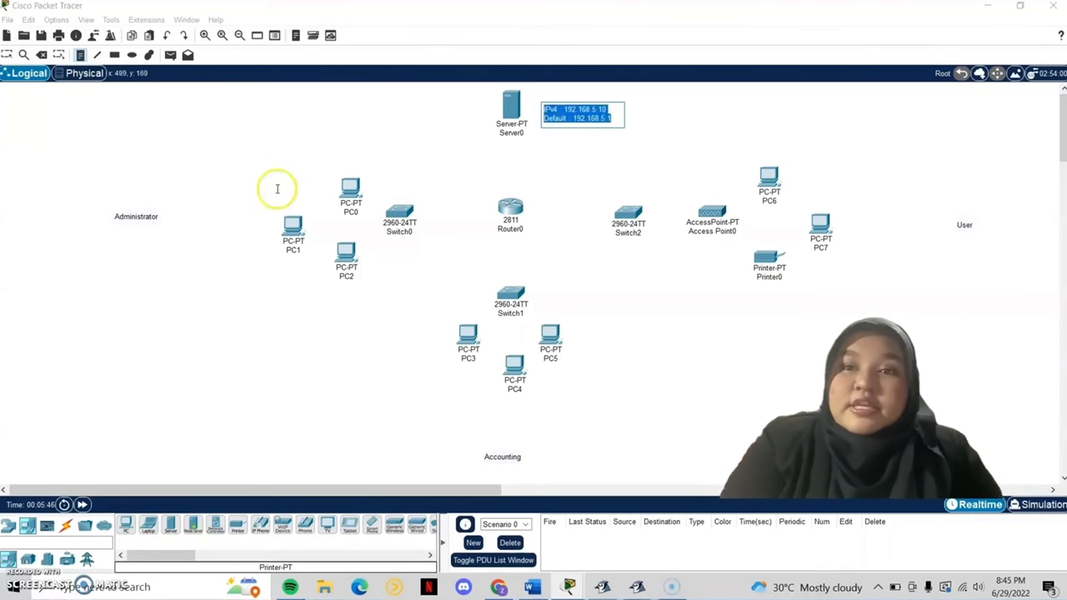
left_click(246, 175)
key("ctrl+v")
key("ctrl+a")
key("ctrl+c")
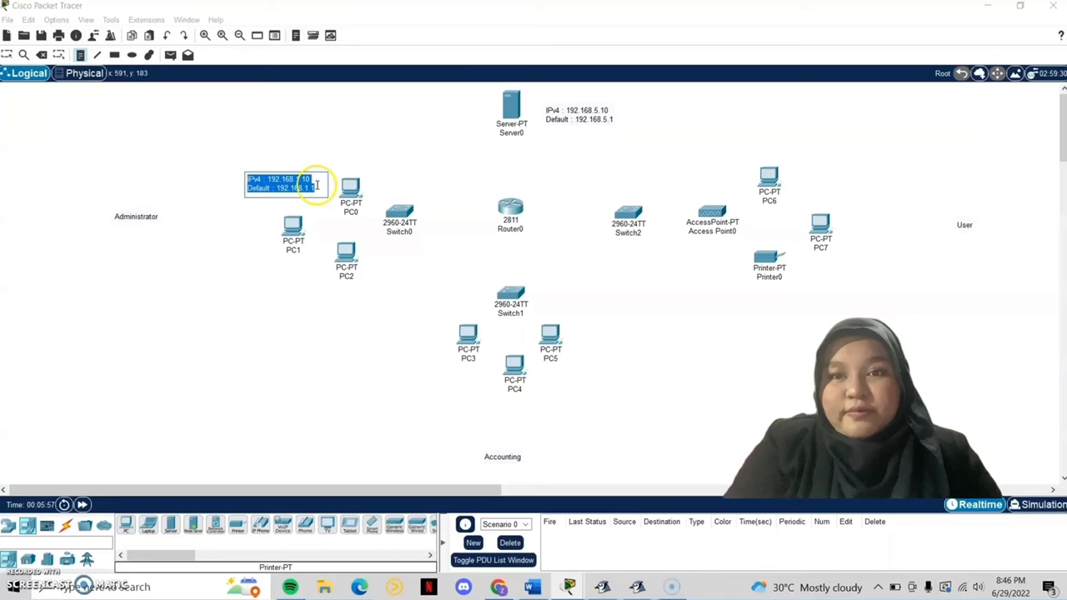
left_click(200, 223)
key("ctrl+v")
left_click(297, 291)
key("ctrl+v")
type("2")
Step: Paste address notes beside PC3–PC5 and change them to the 192.168.2 subnet
left_click(400, 372)
key("ctrl+v")
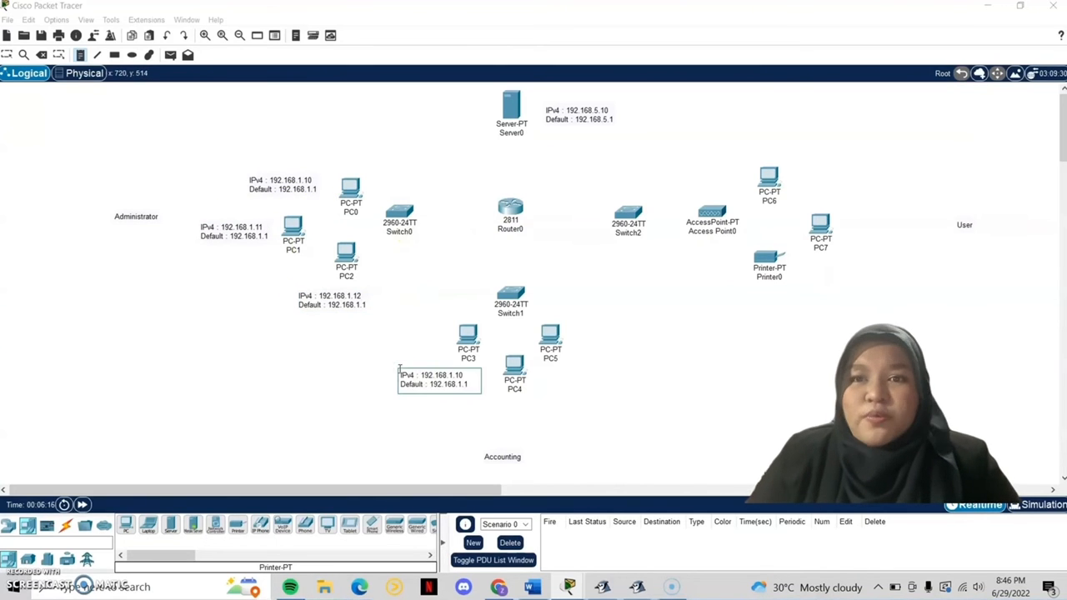
left_click(451, 376)
type("2")
left_click(484, 408)
key("ctrl+v")
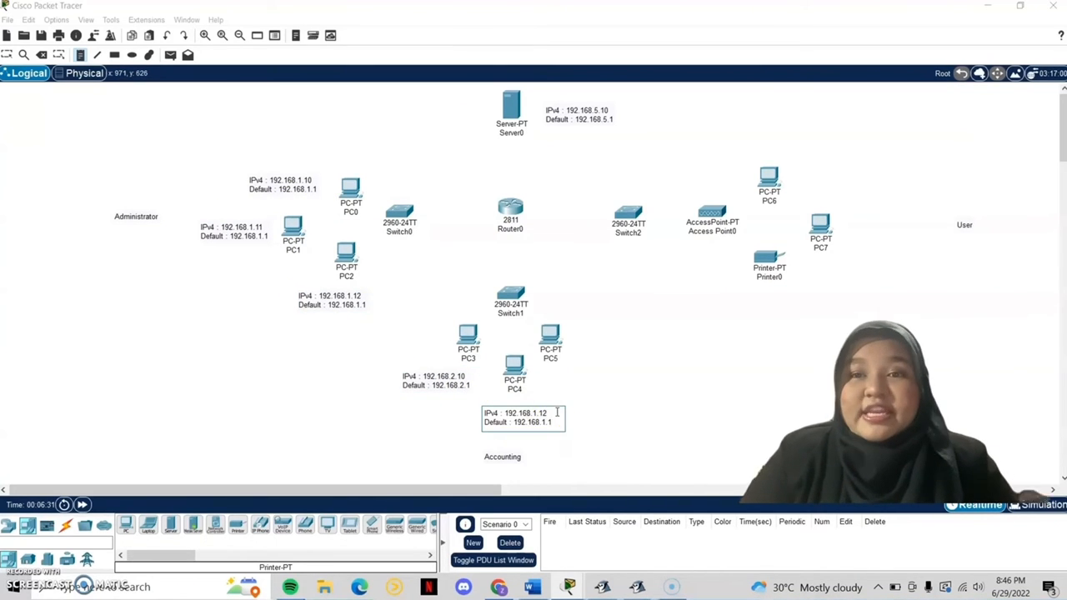
left_click_drag(554, 424, 489, 416)
key("ctrl+c")
left_click(559, 376)
key("ctrl+v")
left_click(621, 380)
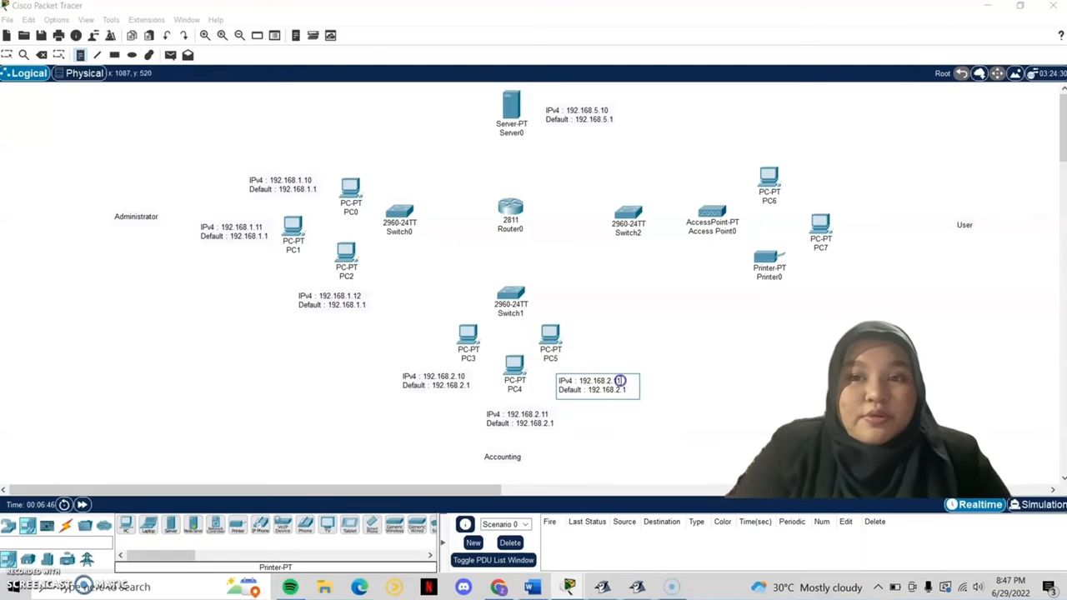
type("2")
Step: Label PC6, PC7 and Printer0 with 192.168.3.x address notes, the printer at 192.168.3.12
left_click(800, 167)
key("ctrl+v")
left_click(854, 172)
type("3")
left_click(861, 173)
type("0")
left_click(862, 183)
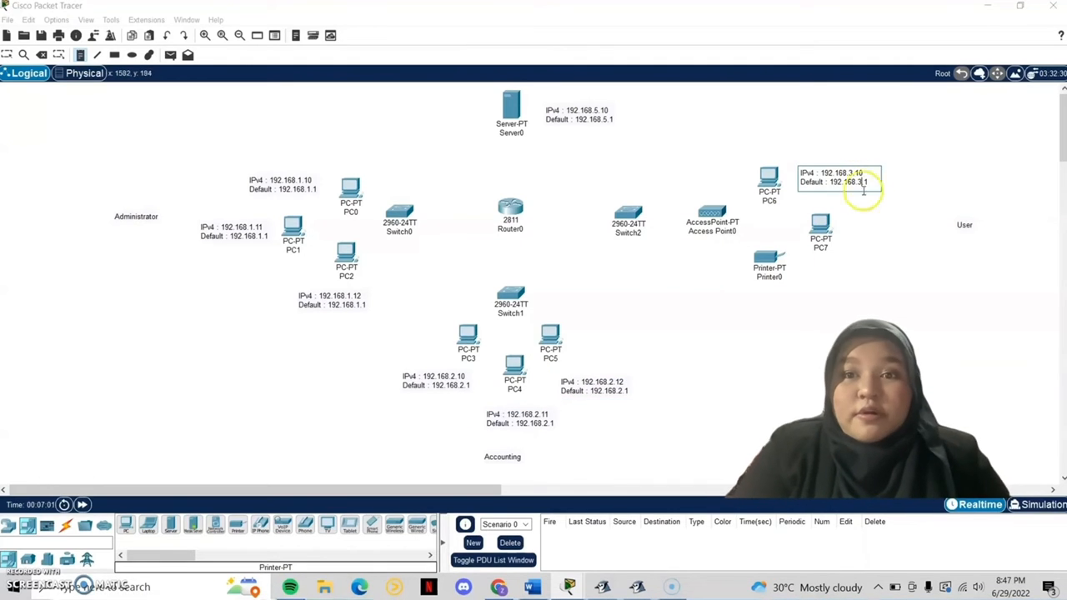
type("3")
left_click(847, 222)
key("ctrl+v")
left_click(910, 238)
key("BackSpace")
type("3")
left_click_drag(927, 236, 898, 227)
key("ctrl+c")
left_click(800, 273)
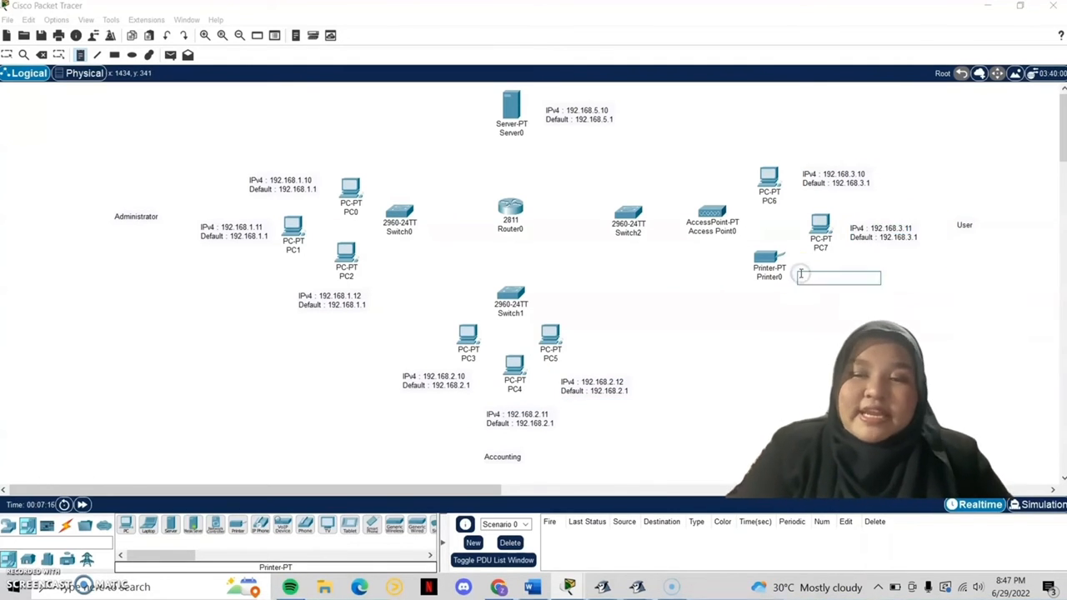
key("ctrl+v")
Step: Start a router note reading 'FastEthernet0/0 : 192.168.1.1' and duplicate that line
type("2")
left_click(409, 159)
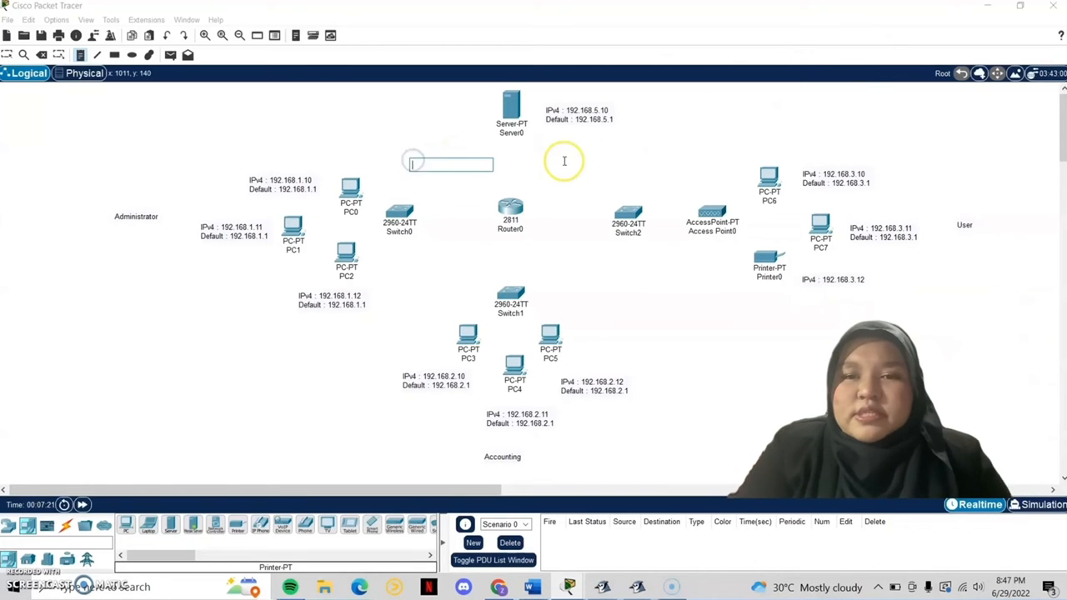
type("FastEthernet0/0")
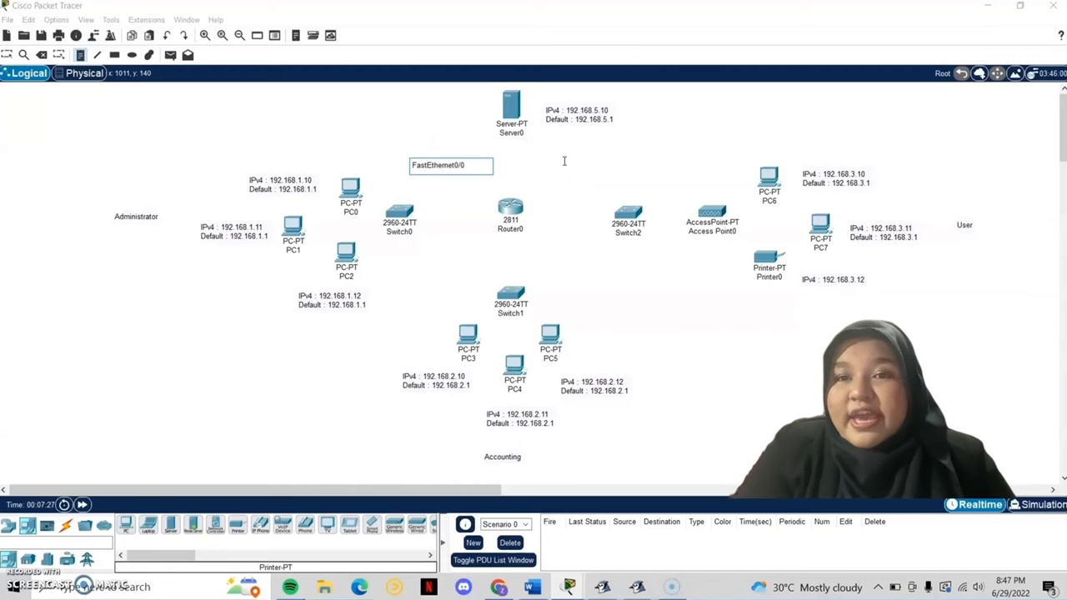
type(" : 192.168.1.1")
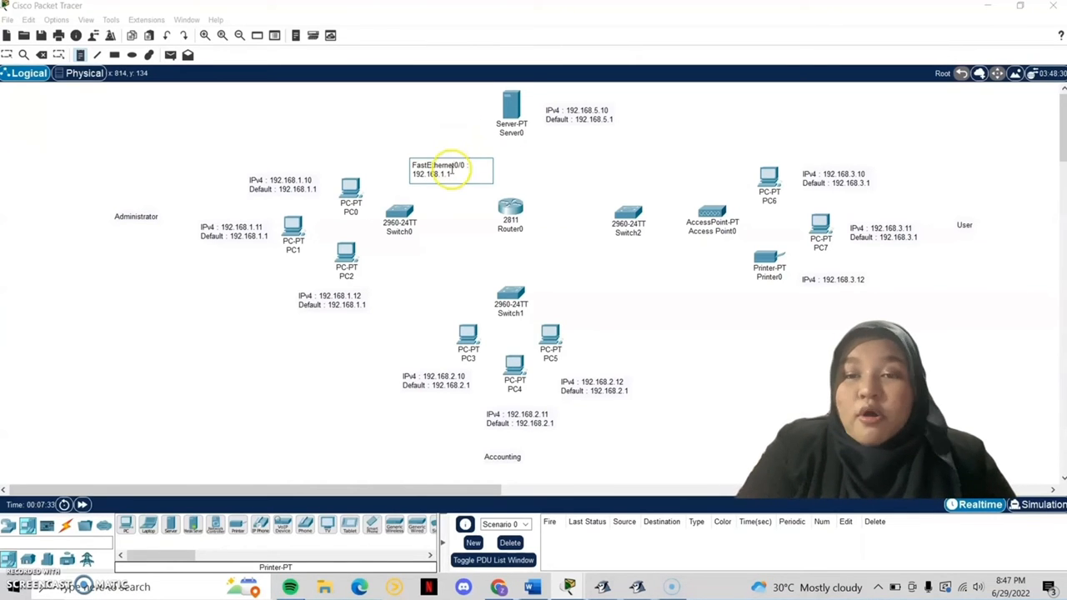
left_click_drag(450, 174, 414, 164)
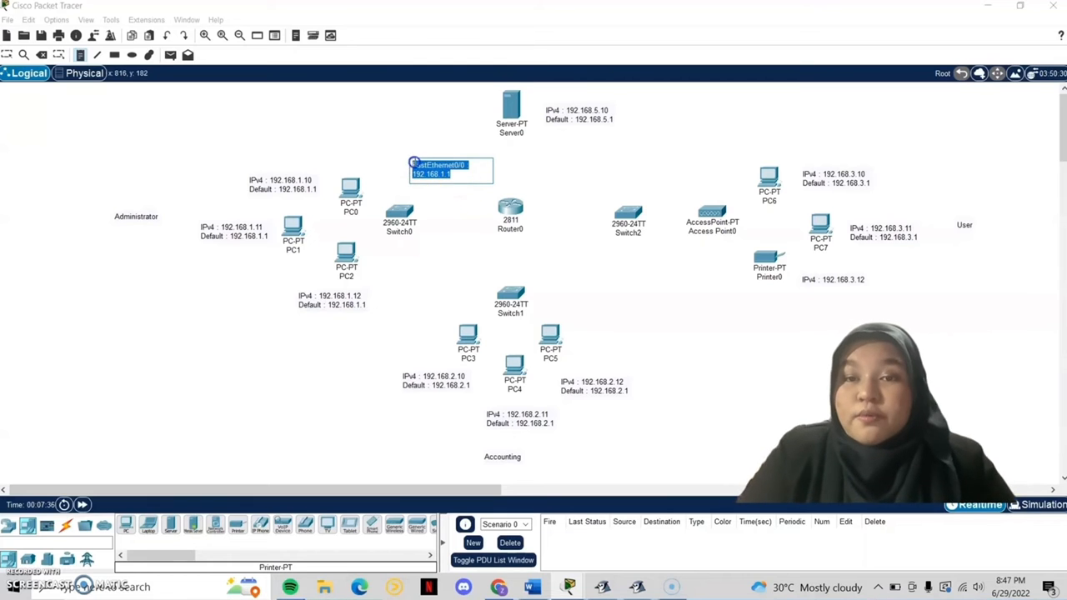
key("ctrl+c")
left_click(447, 177)
key("Return")
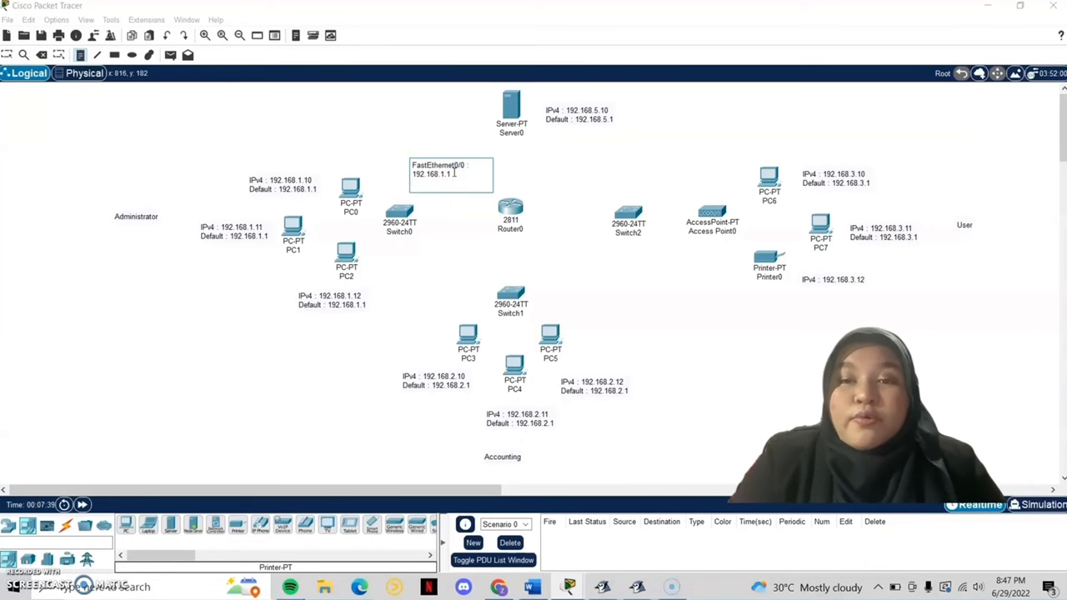
key("ctrl+v")
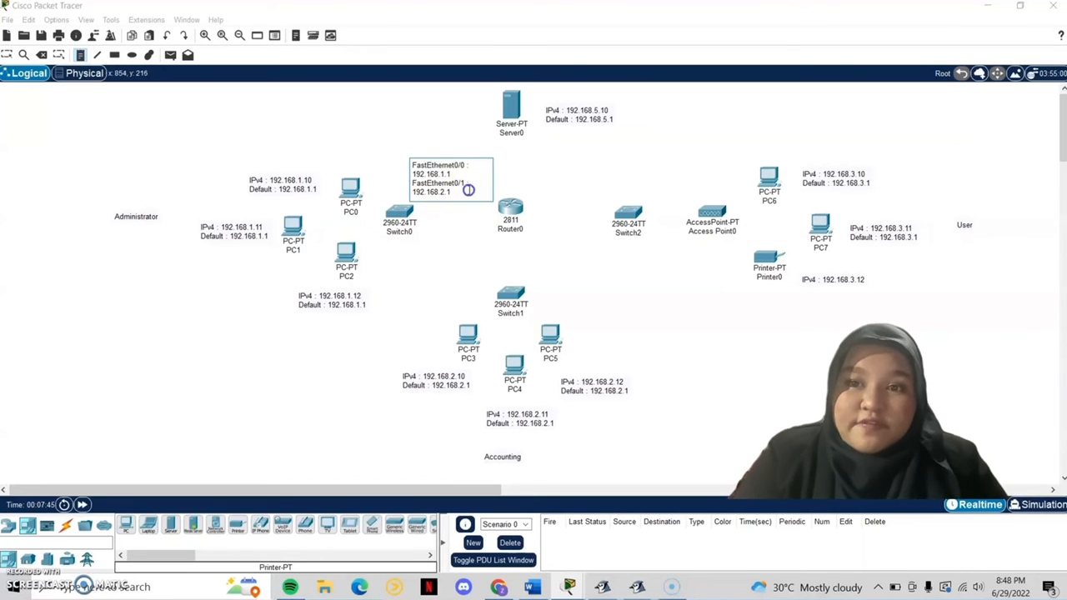
Step: Add the FastEthernet0/1 192.168.2.1 and FastEthernet1/0 192.168.3.1 lines to the router note
left_click(468, 190)
key("Return")
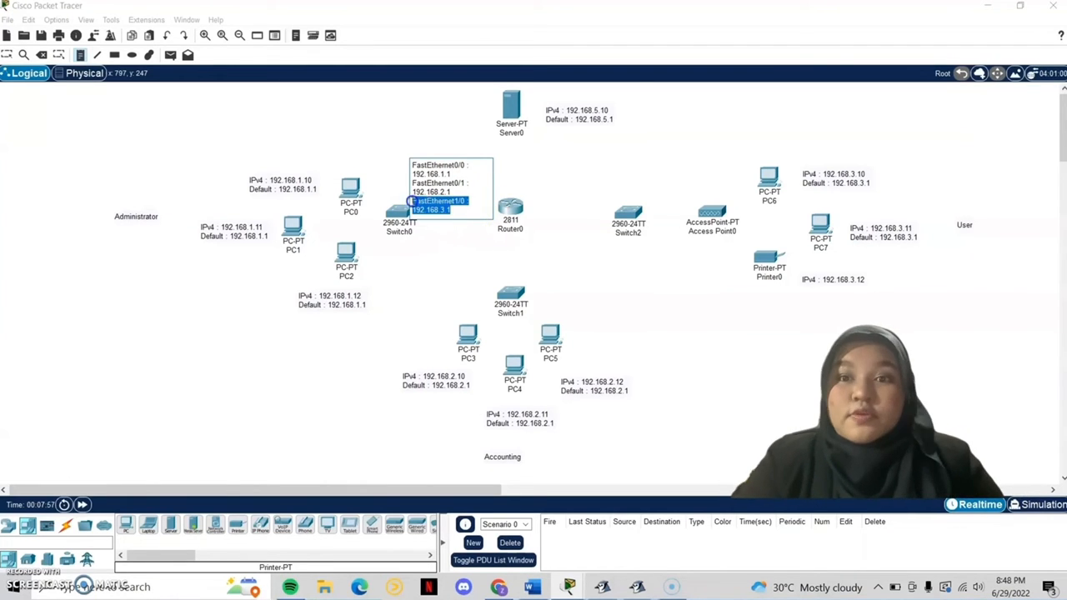
left_click(454, 211)
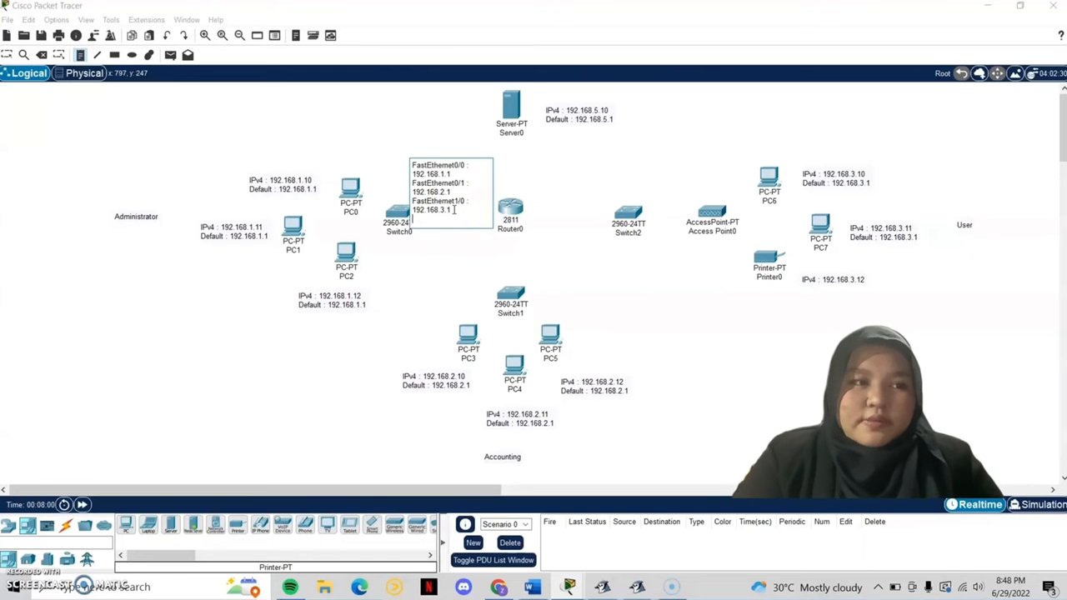
key("ctrl+v")
left_click(461, 218)
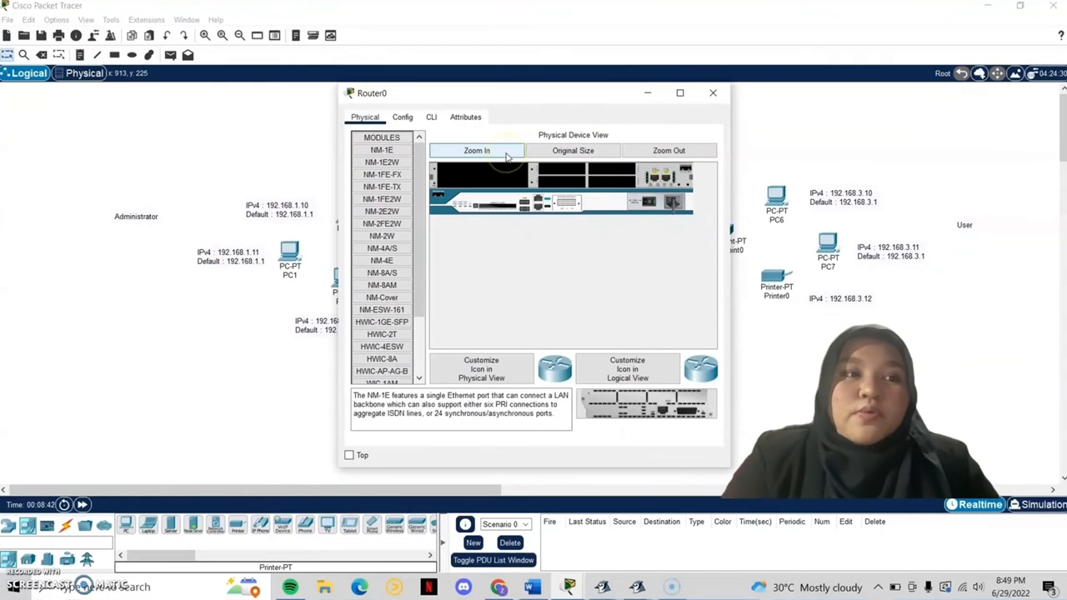
Step: Power-cycle Router0 to install an NM-2FE2W module in the empty slot, then review its interfaces
scroll(585, 166, "up", 2)
mouse_move(564, 349)
left_mouse_down()
mouse_move(665, 344)
mouse_move(567, 344)
left_mouse_up()
left_click(676, 241)
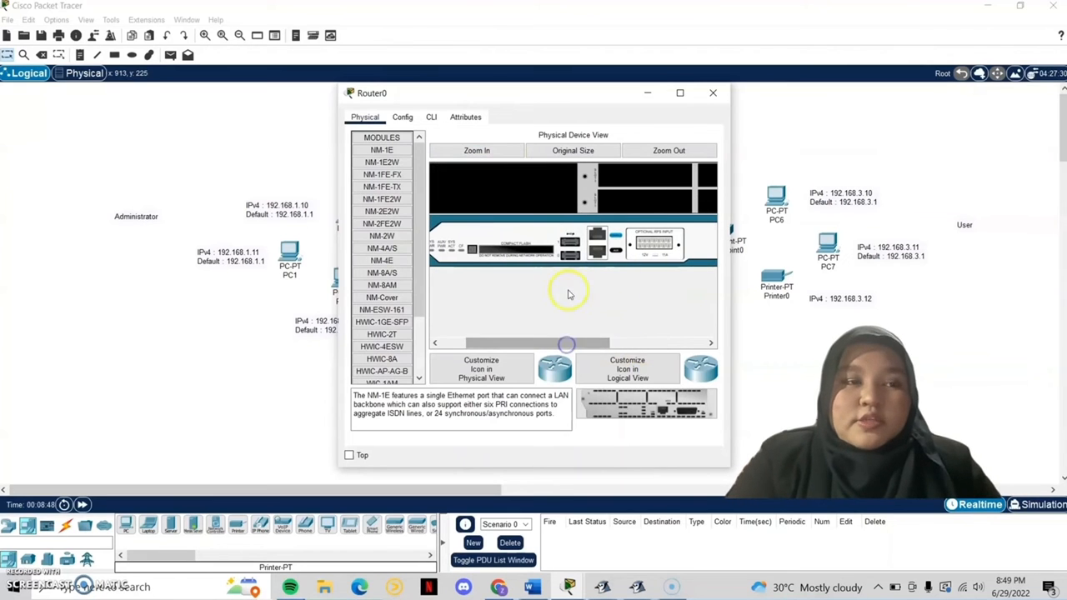
left_click(382, 223)
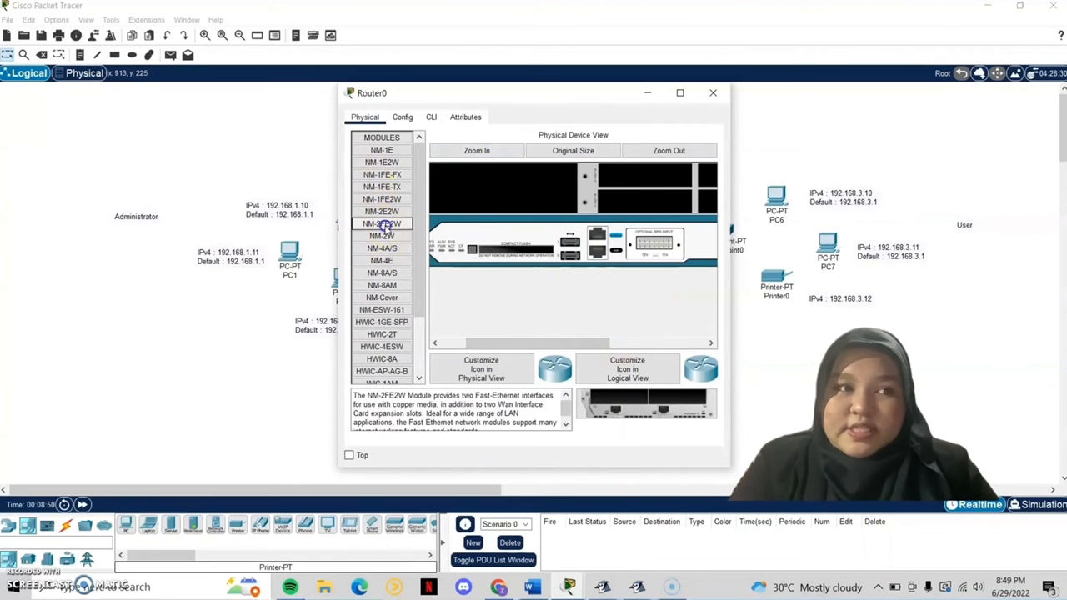
left_click_drag(612, 394, 530, 203)
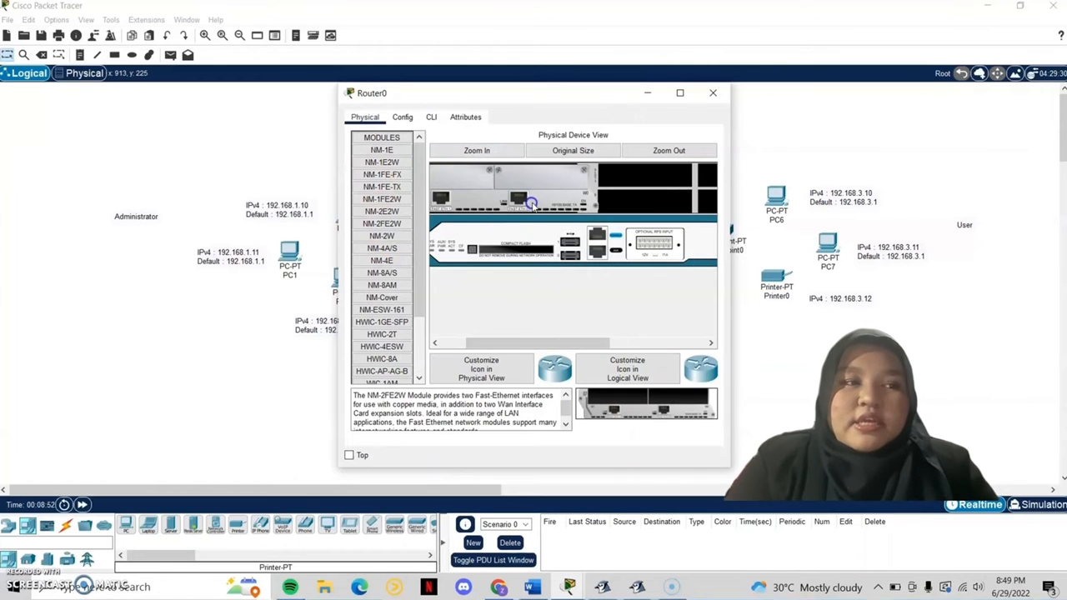
left_click_drag(572, 344, 656, 347)
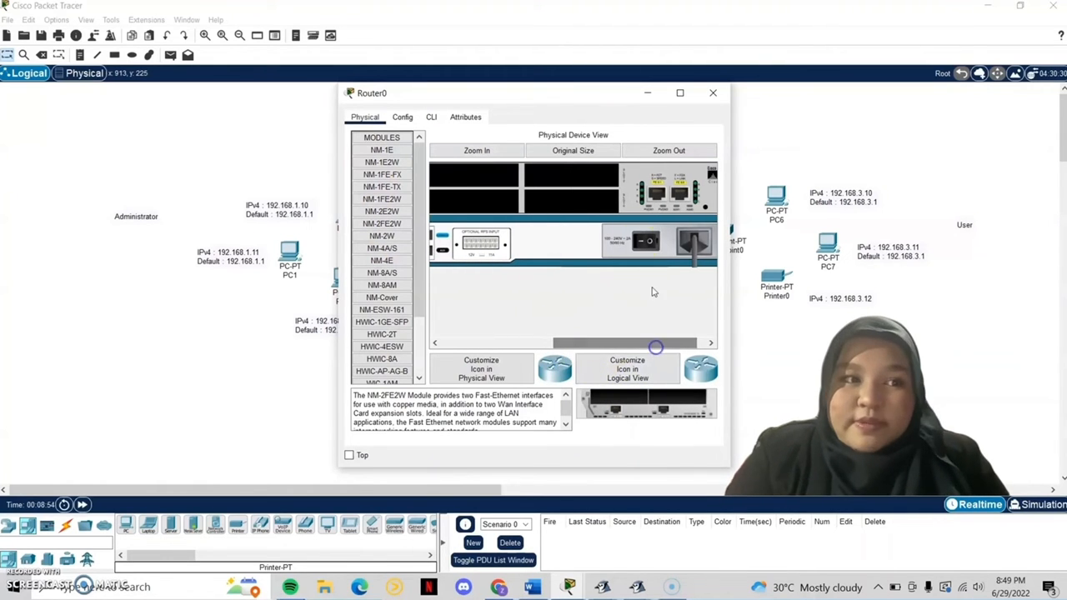
left_click(644, 244)
left_click(402, 116)
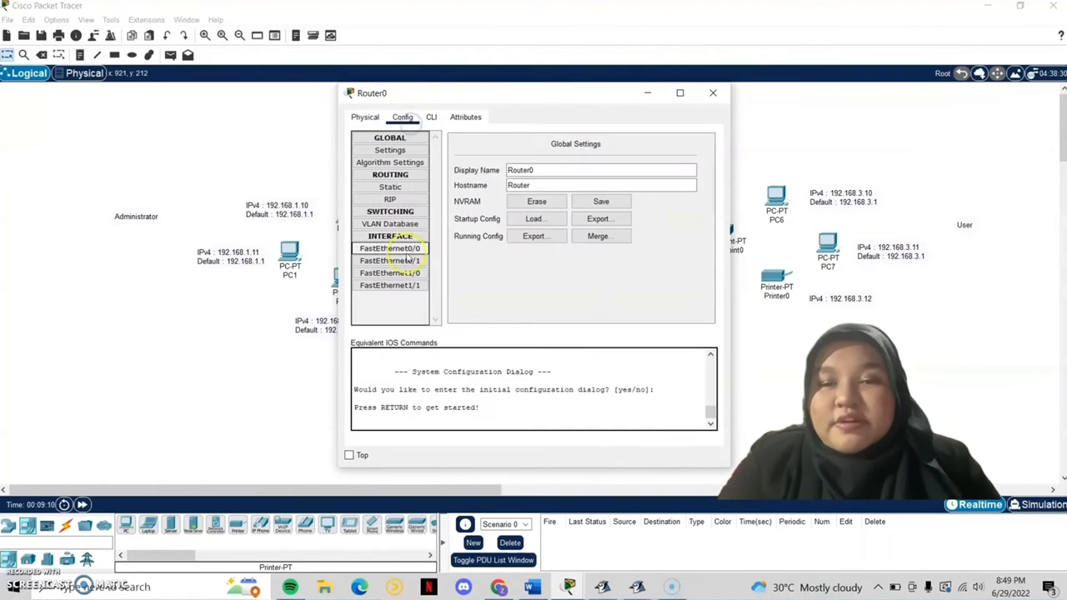
left_click(407, 273)
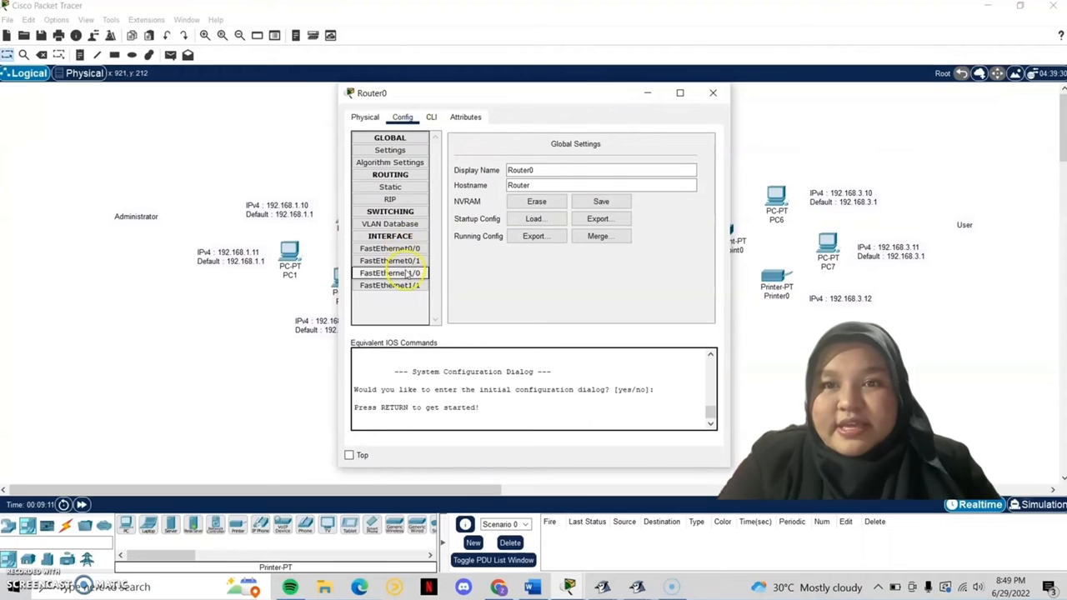
left_click(713, 94)
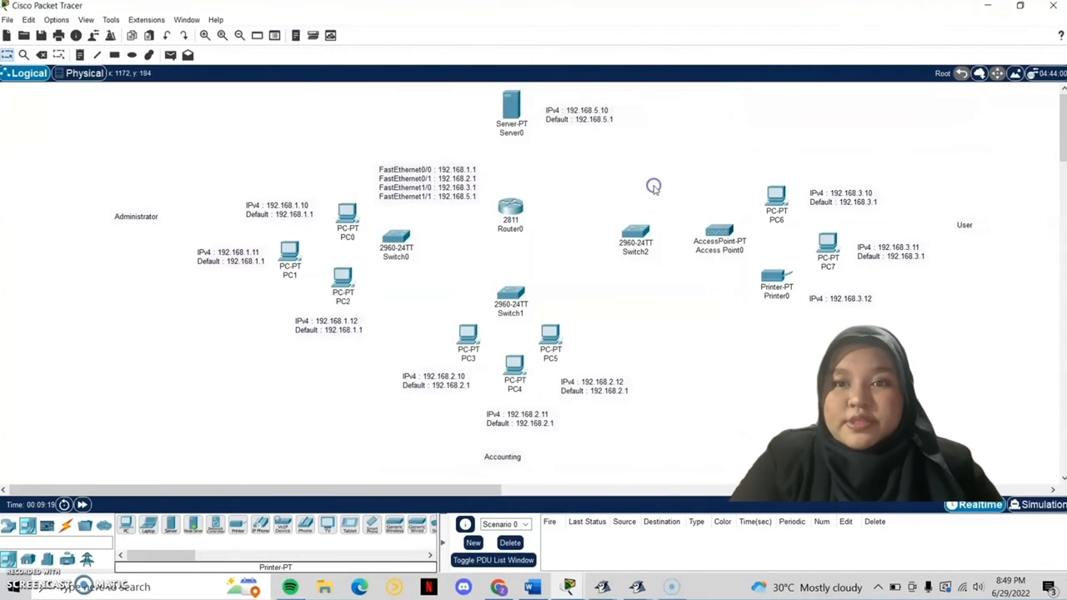
Step: Cable Switch0, Switch1, Switch2 and Server0 to Router0 using automatic connection type
left_click(65, 525)
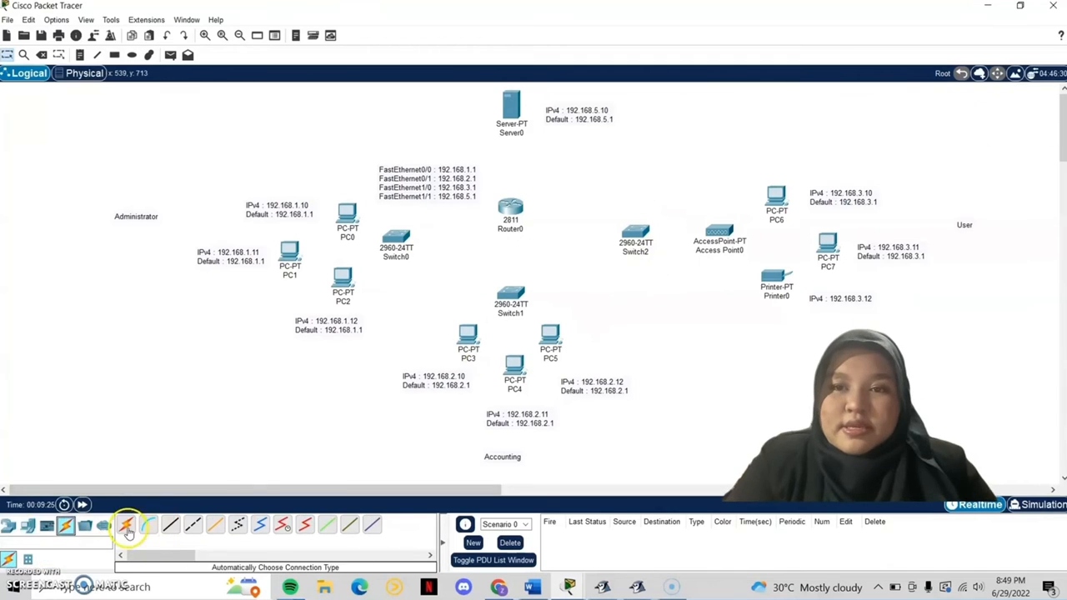
left_click(125, 523)
left_click(396, 236)
left_click(509, 208)
left_click(125, 524)
left_click(509, 209)
left_click(510, 296)
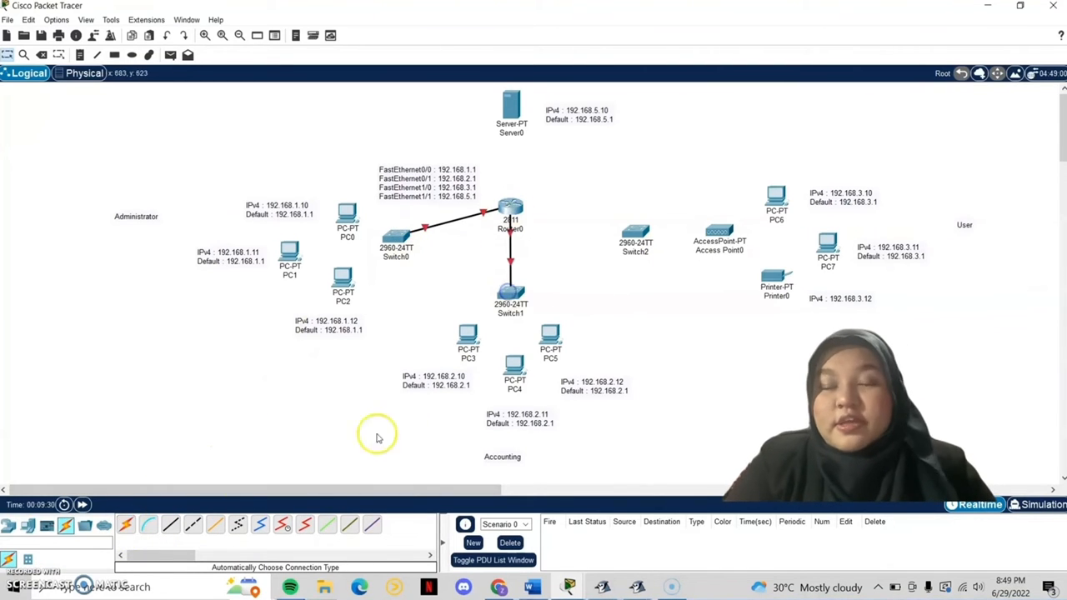
left_click(125, 524)
left_click(509, 209)
left_click(633, 234)
left_click(125, 523)
left_click(510, 209)
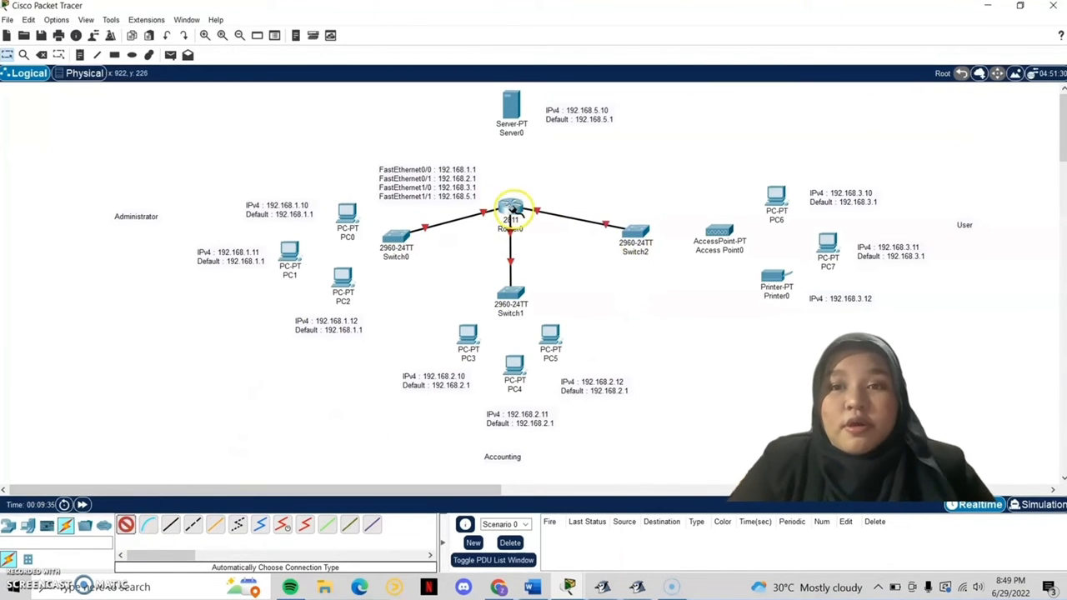
left_click(511, 107)
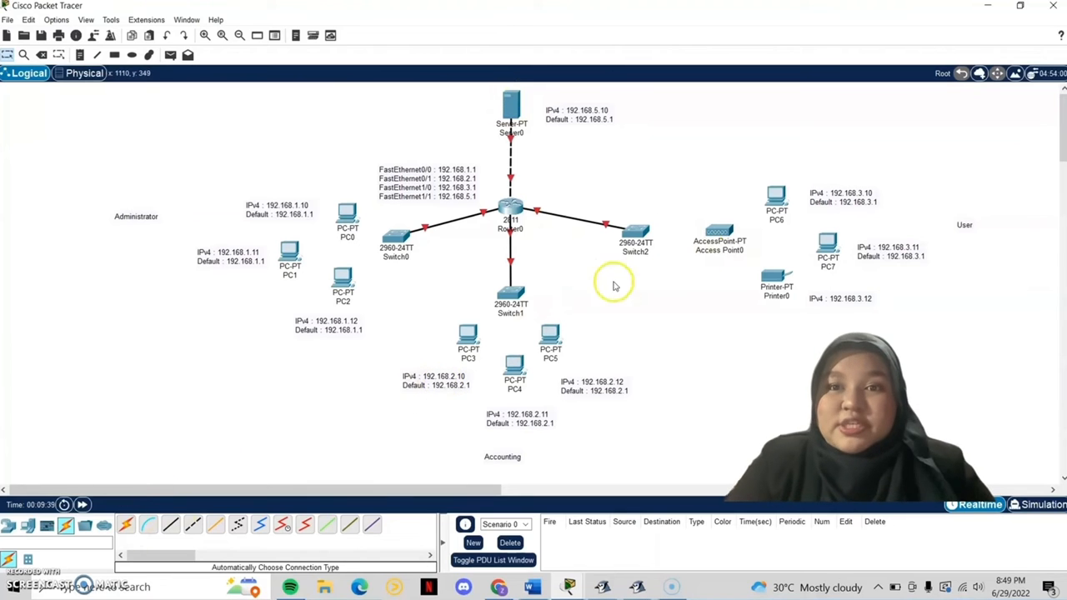
Step: Connect Switch2 to the access point and PC0, PC1 and PC2 to Switch0
left_click(125, 524)
left_click(636, 236)
left_click(718, 231)
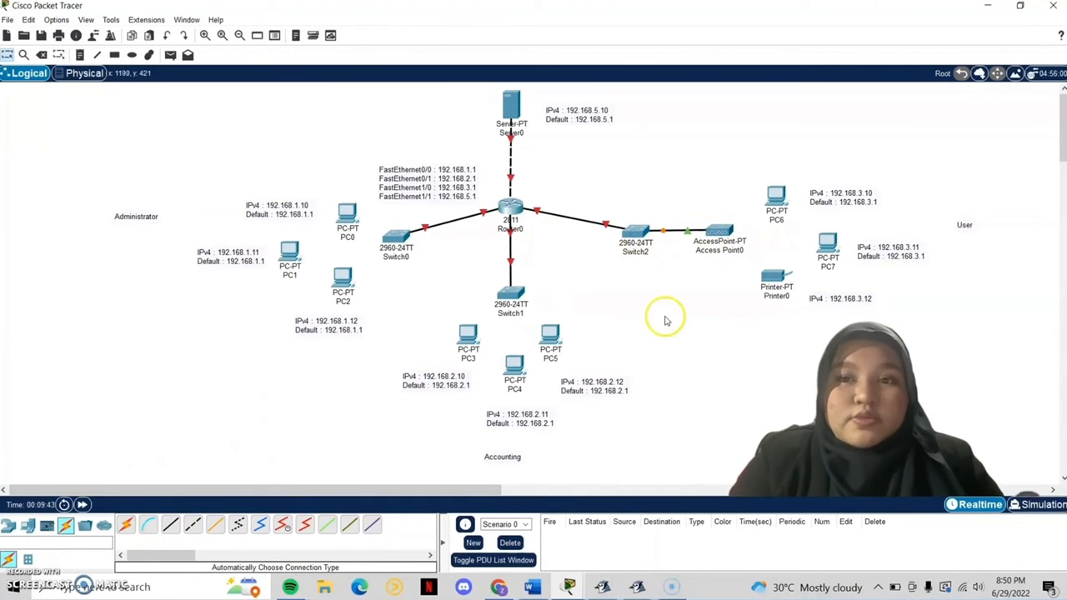
left_click(125, 524)
left_click(396, 238)
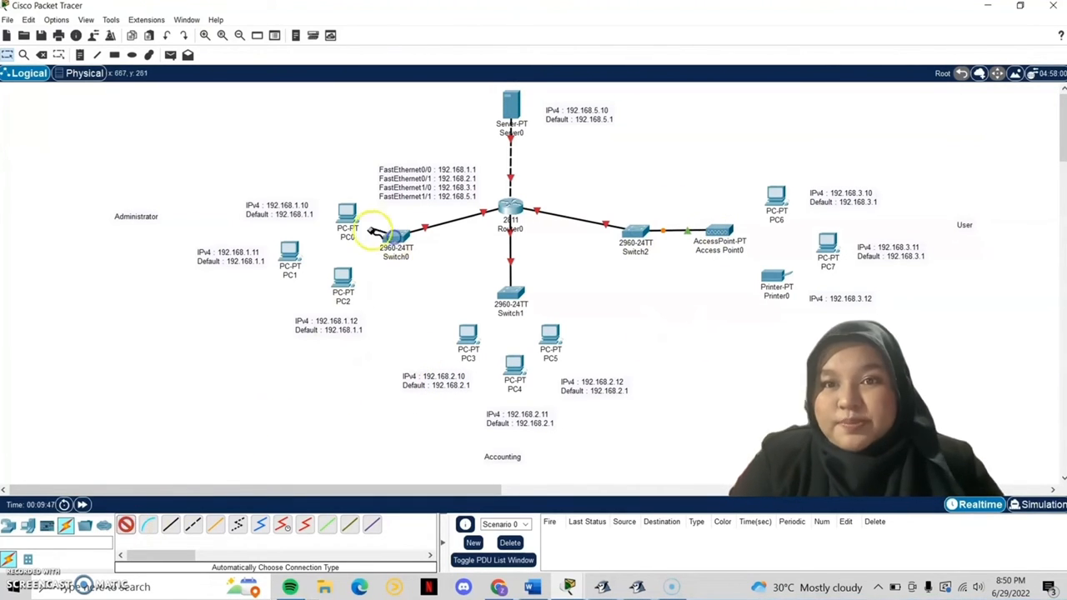
left_click(347, 214)
left_click(125, 524)
left_click(395, 237)
left_click(290, 251)
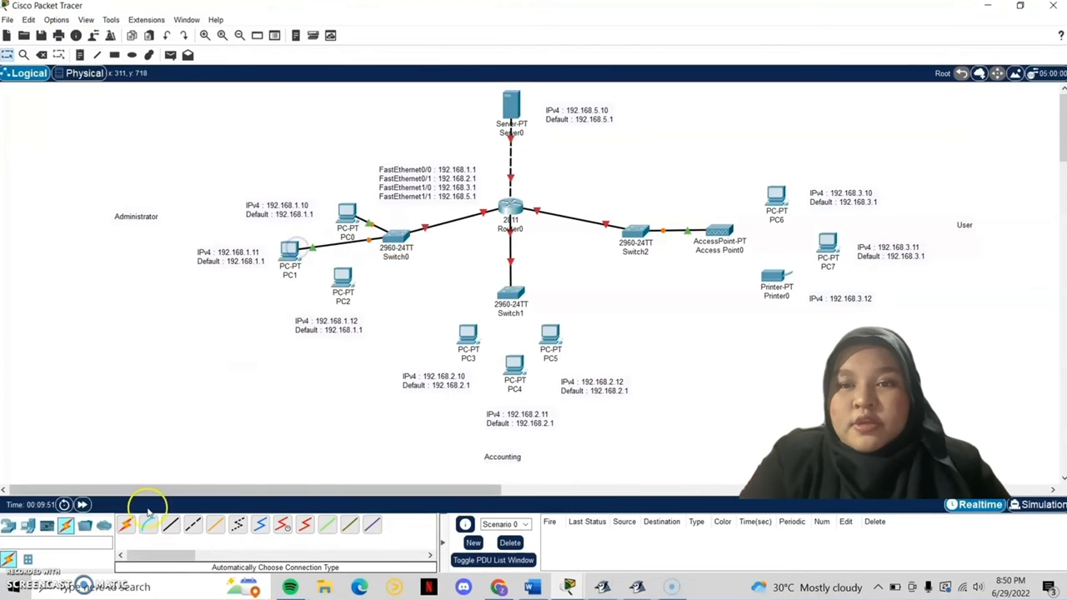
left_click(126, 524)
left_click(398, 240)
left_click(344, 277)
Step: Connect PC3, PC4 and PC5 to Switch1
left_click(125, 524)
left_click(510, 294)
left_click(466, 337)
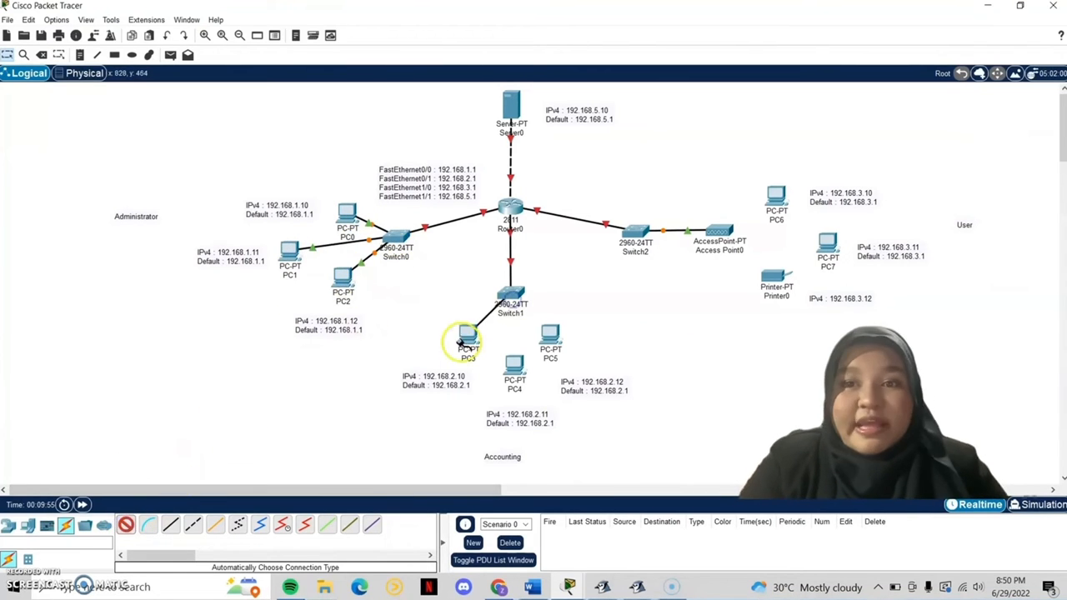
left_click(126, 523)
left_click(510, 293)
left_click(515, 367)
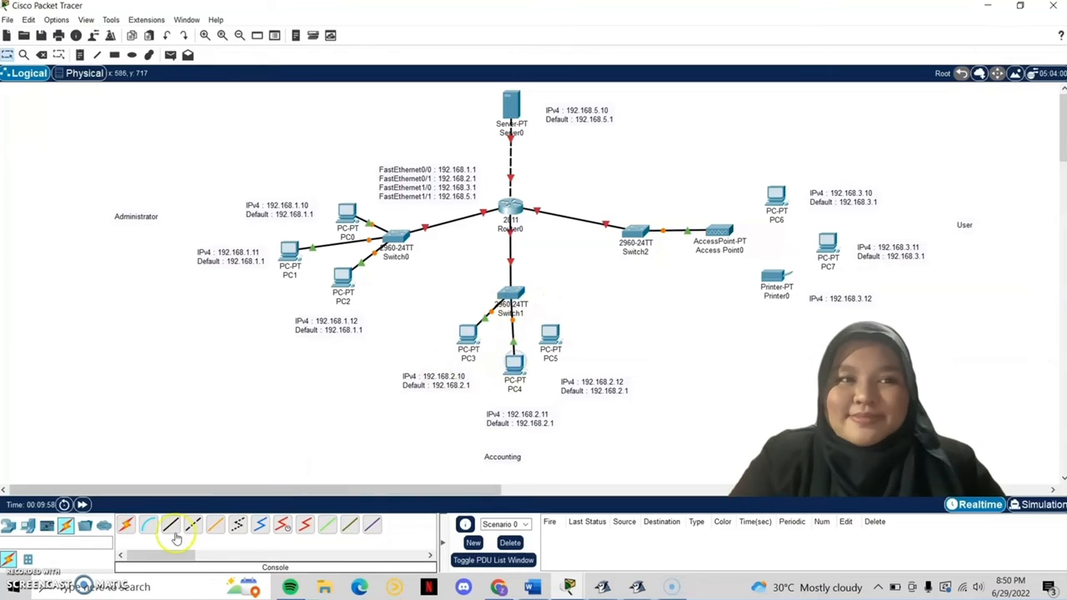
left_click(126, 523)
left_click(512, 293)
left_click(548, 332)
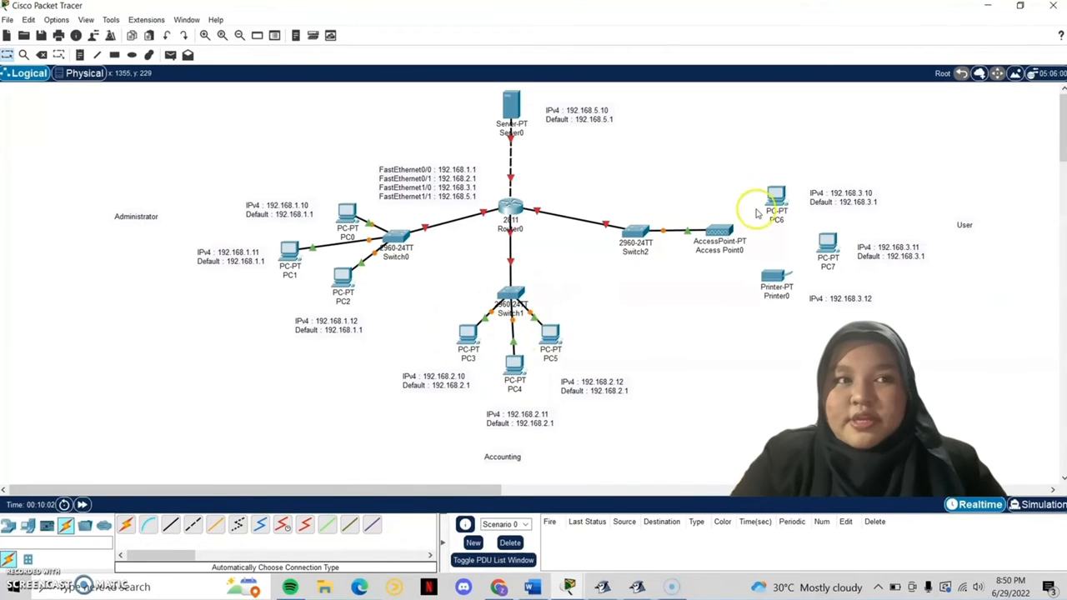
Step: Give Access Point0's Port 1 the SSID NeoZone with WEP authentication and a 10-digit key
left_click(377, 186)
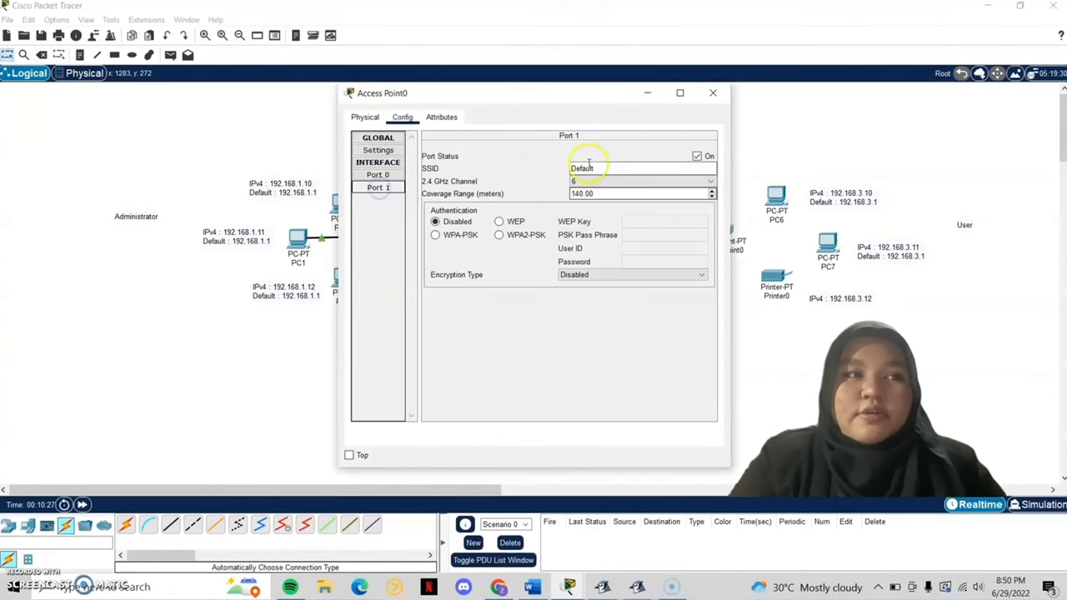
left_click(614, 164)
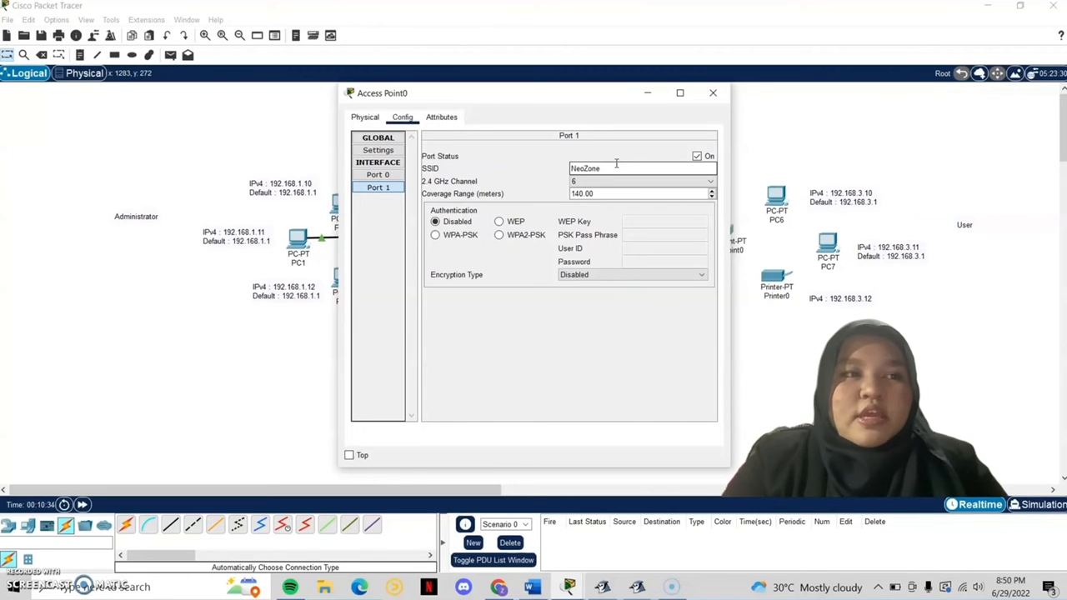
left_click(499, 223)
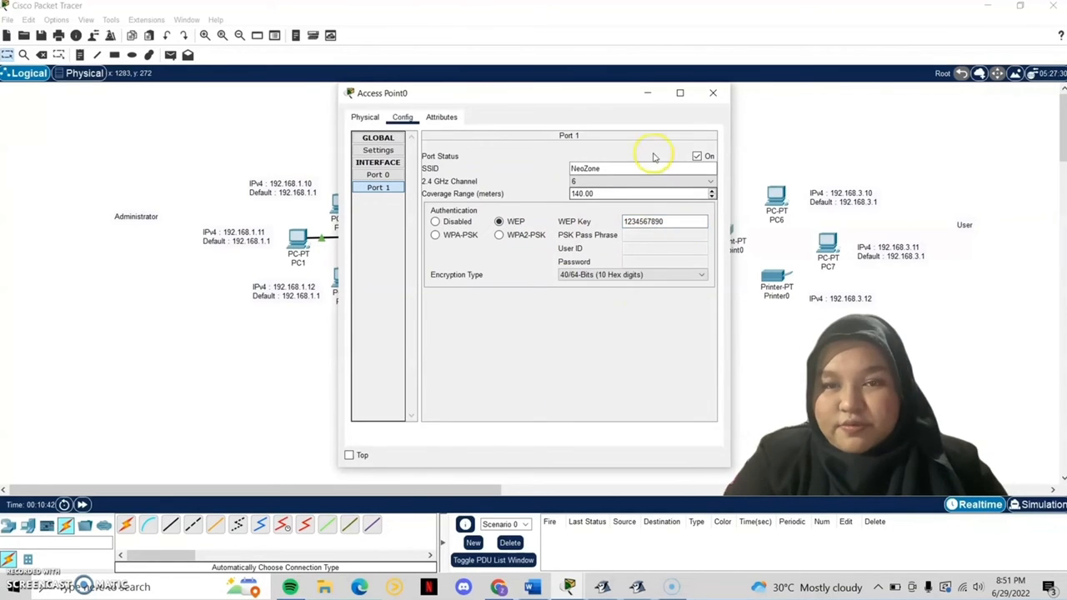
left_click(708, 95)
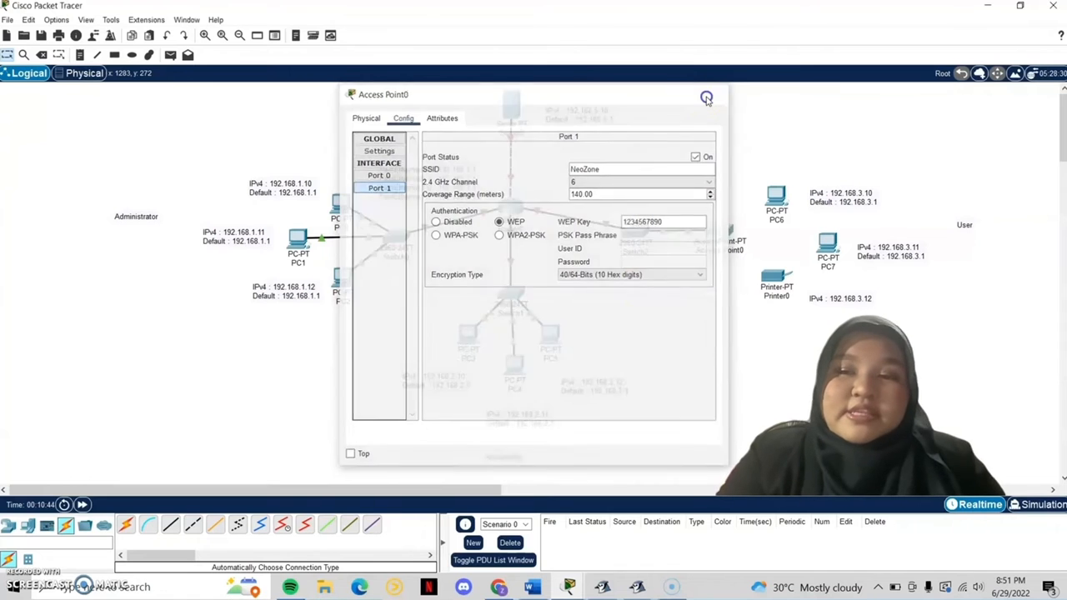
Step: Remove PC6's original network card and install the WMP300N wireless module in its slot
left_click(777, 197)
scroll(542, 248, "down", 5)
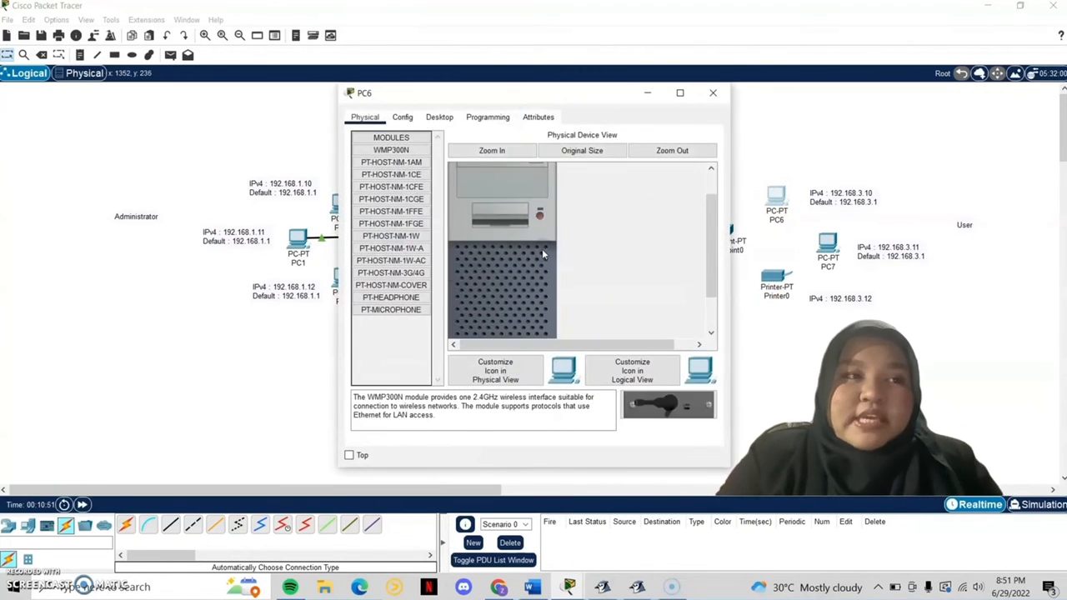
left_click_drag(512, 314, 415, 355)
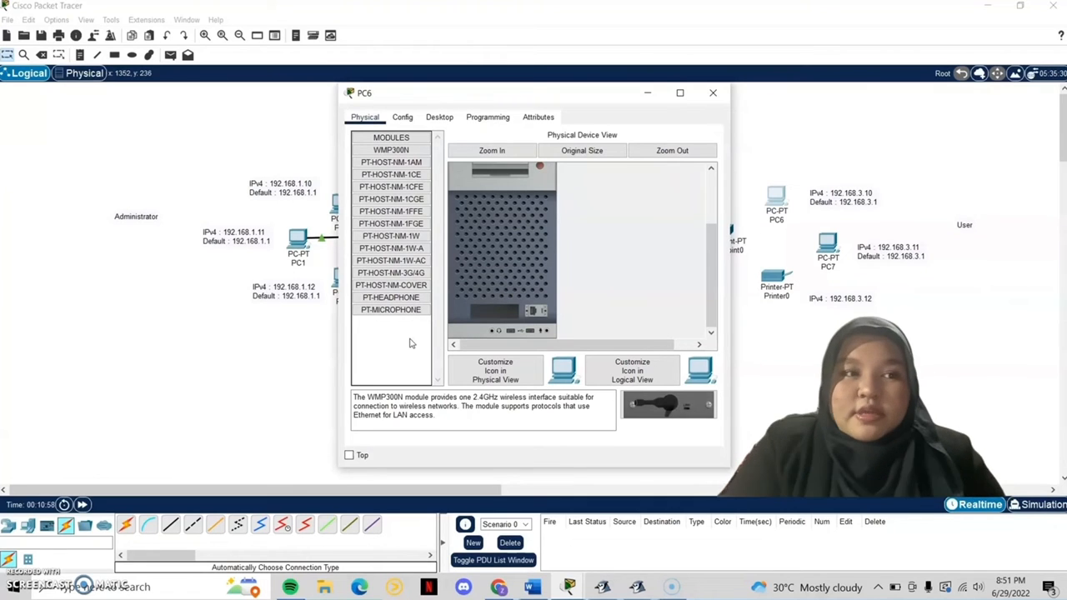
left_click(399, 315)
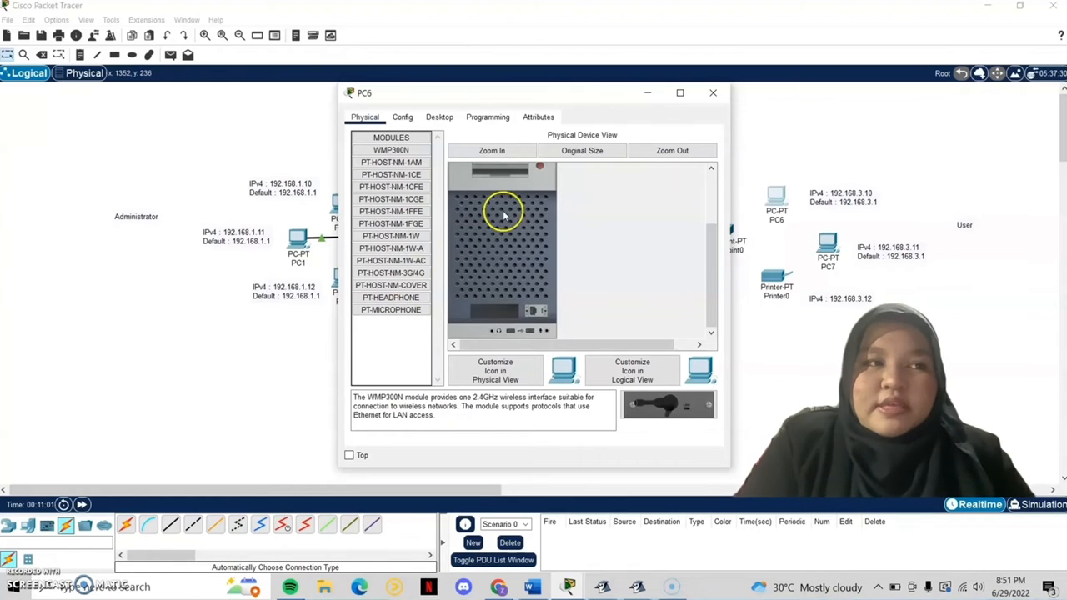
left_click(394, 150)
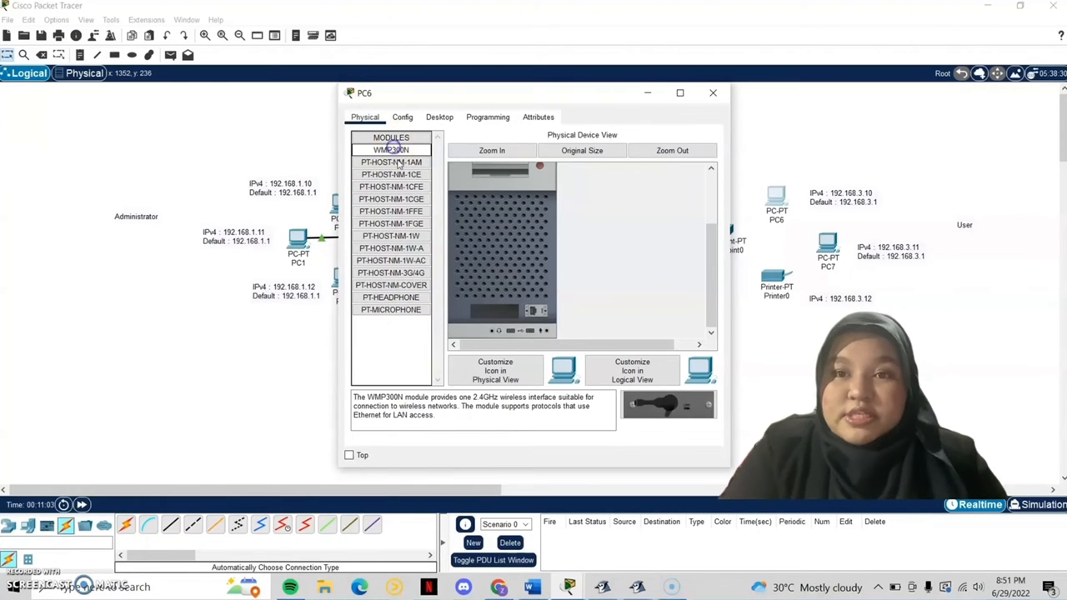
left_click_drag(659, 408, 543, 236)
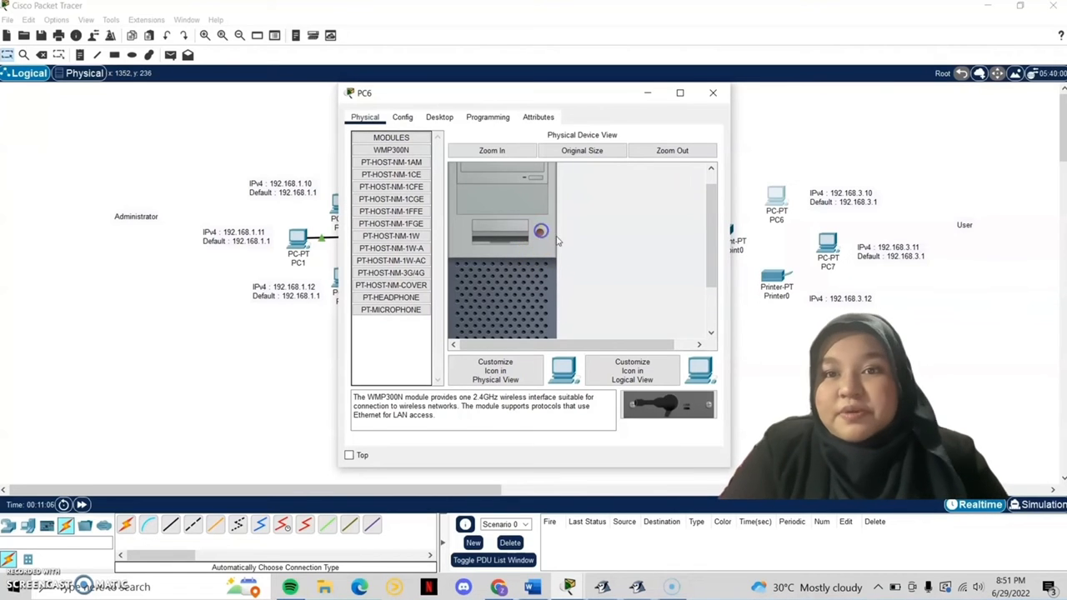
scroll(576, 275, "down", 3)
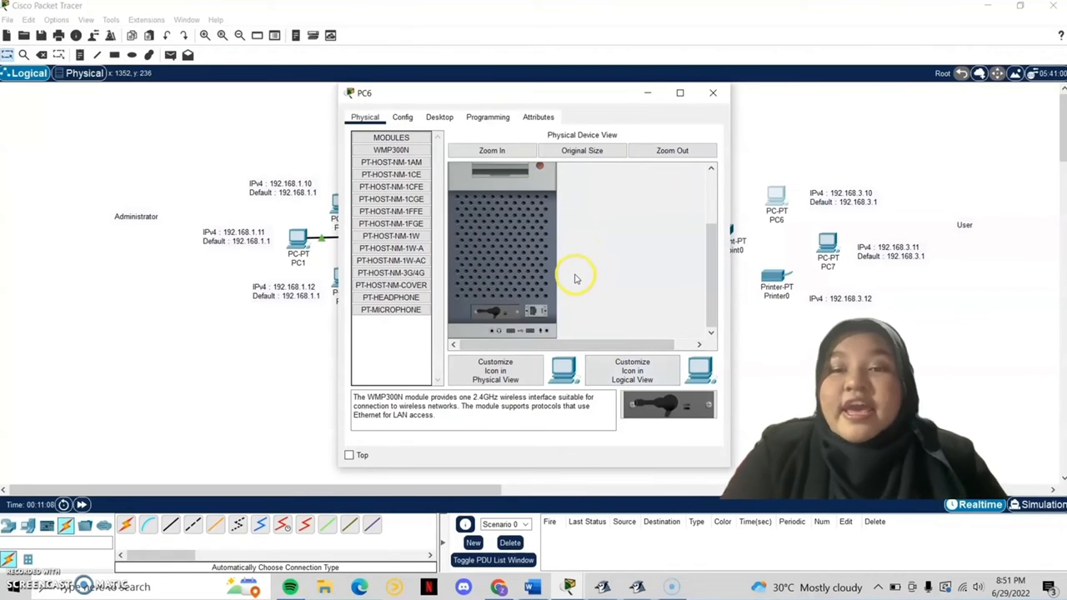
scroll(576, 278, "up", 3)
left_click(433, 116)
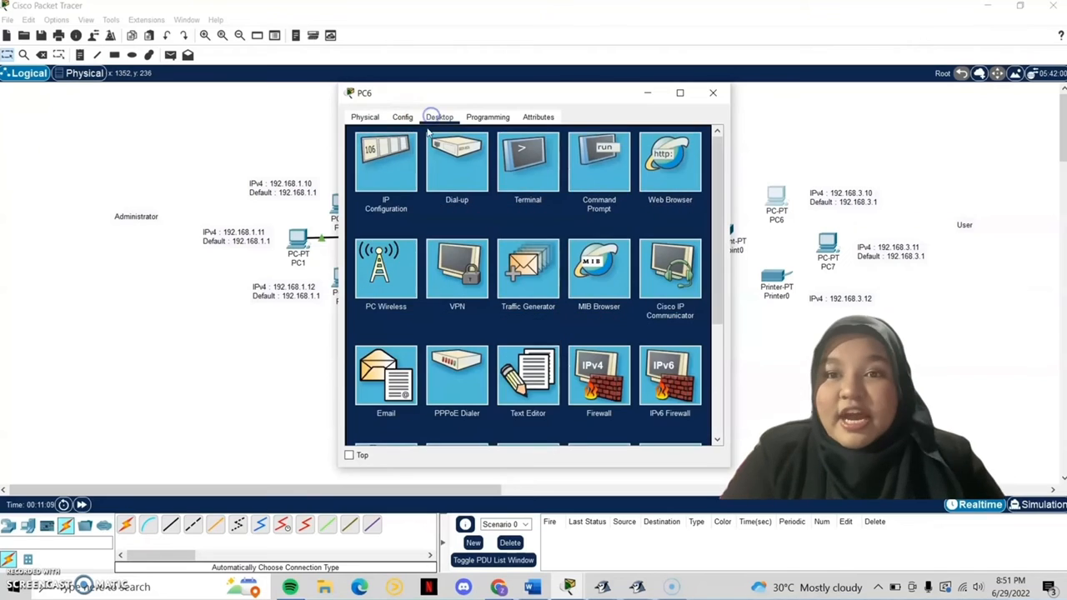
Step: Give PC6 static IP 192.168.3.10 with default gateway 192.168.3.1
left_click(381, 179)
left_click(481, 183)
left_click(523, 200)
type("192.16")
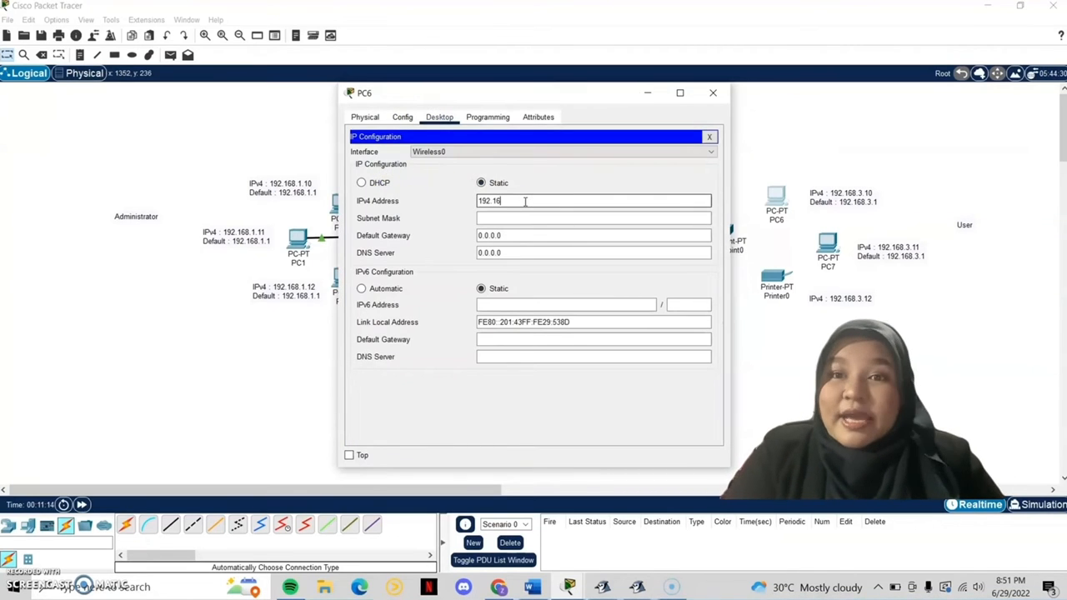
type("8.3.10")
left_click(522, 235)
type("192.168")
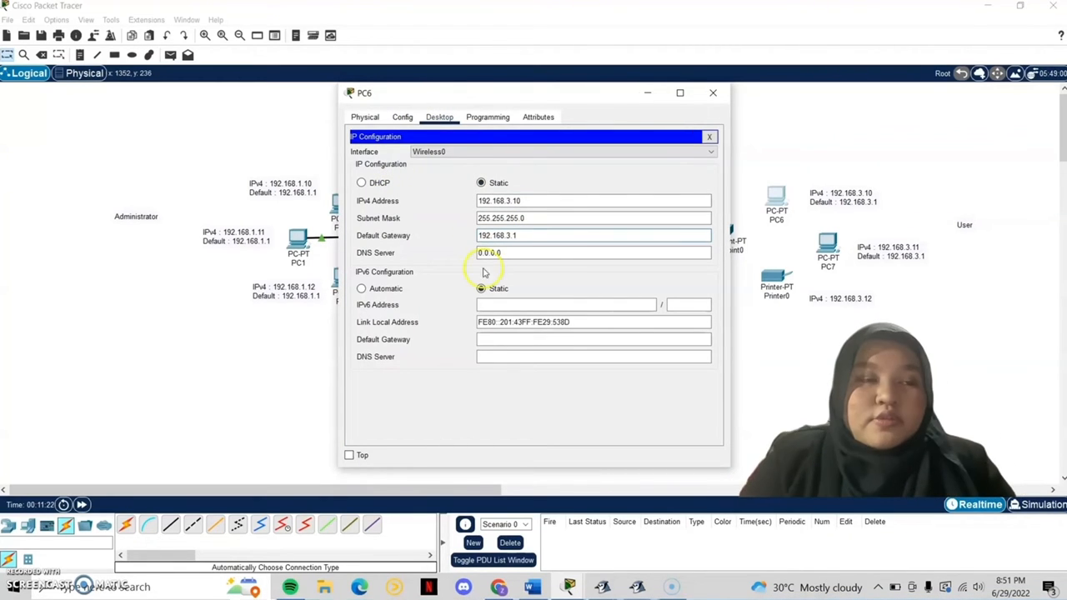
left_click(709, 136)
Step: Connect PC6 to the wireless network with the WEP key, then close PC6 and PC7's wireless monitors
left_click(472, 251)
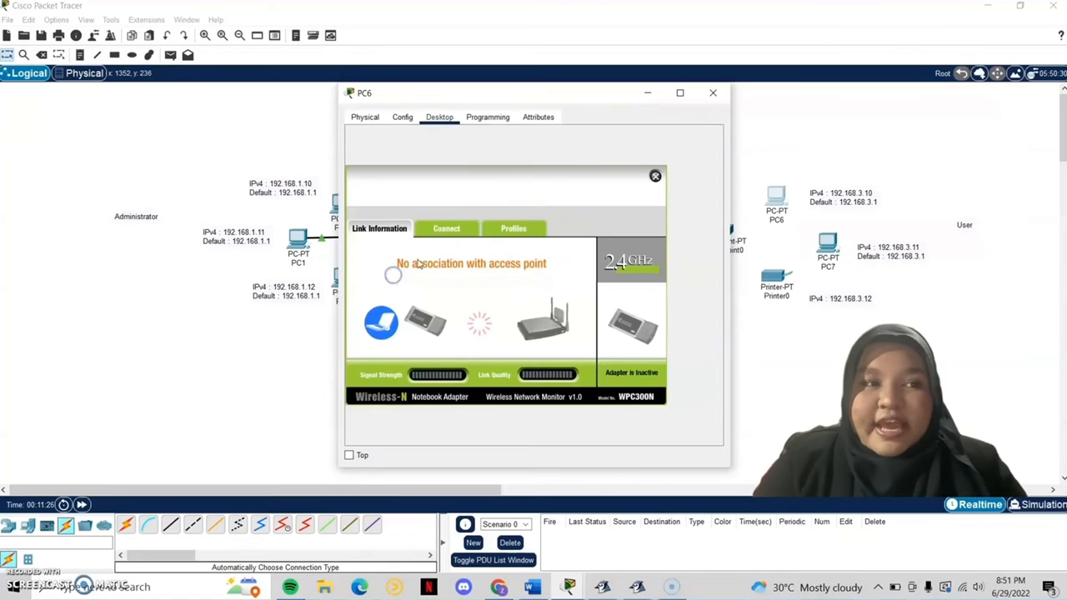
left_click(465, 228)
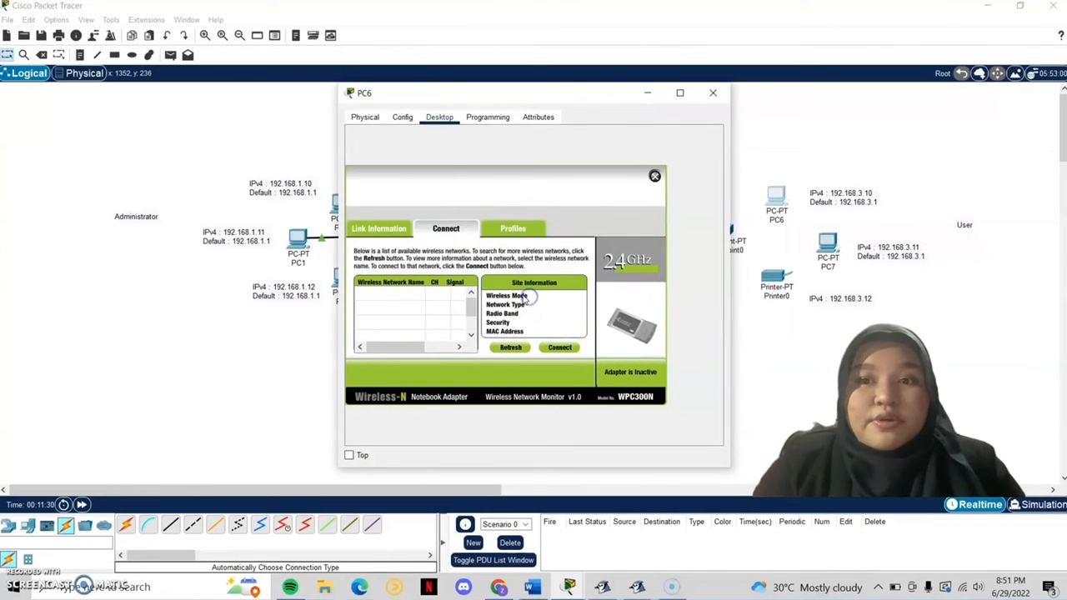
left_click(560, 347)
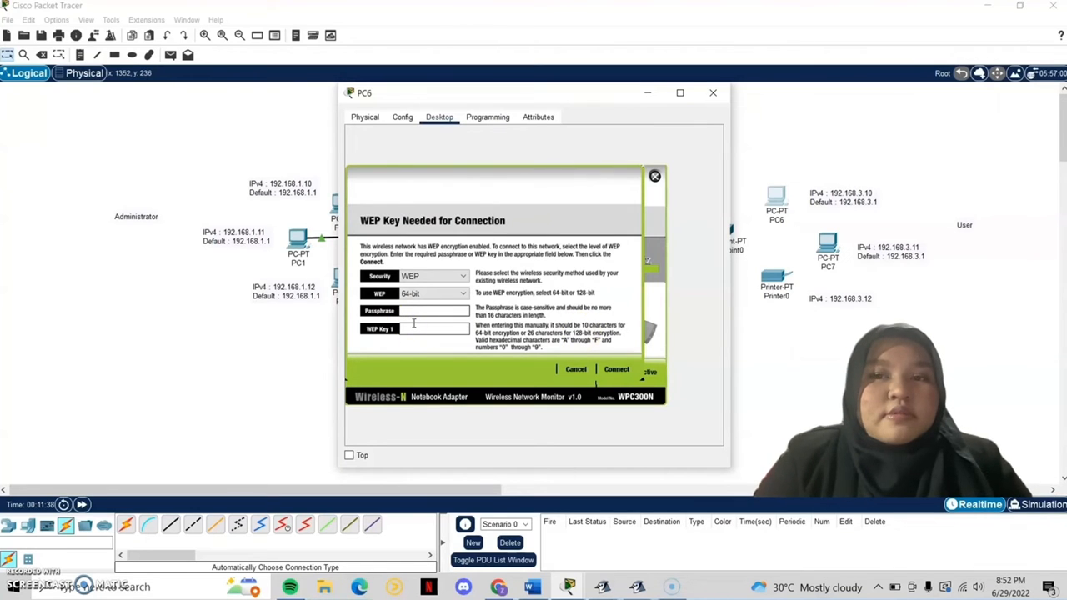
type("1234567890")
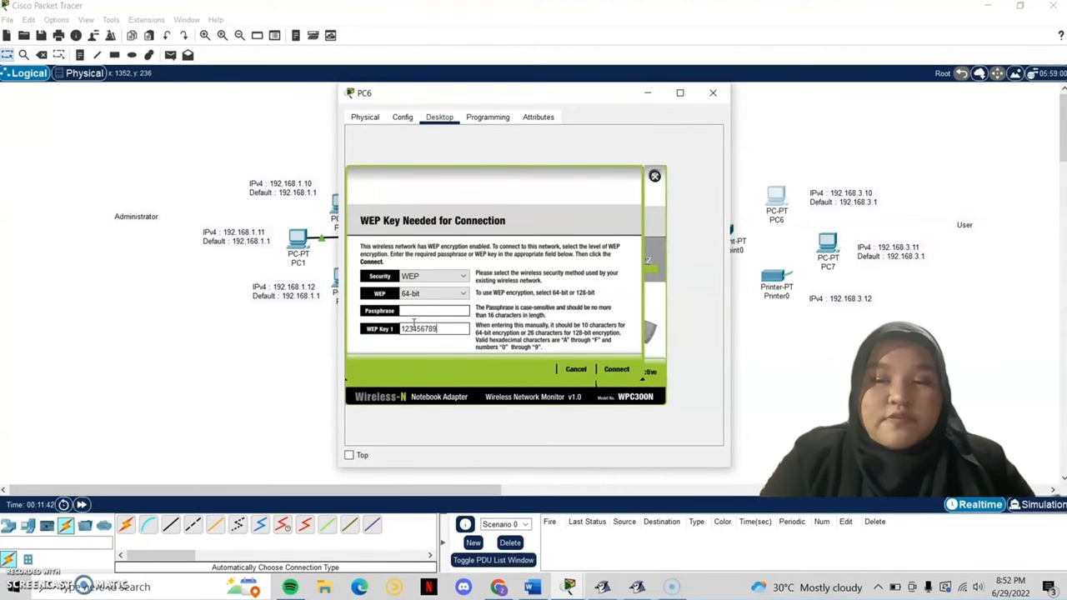
left_click(617, 370)
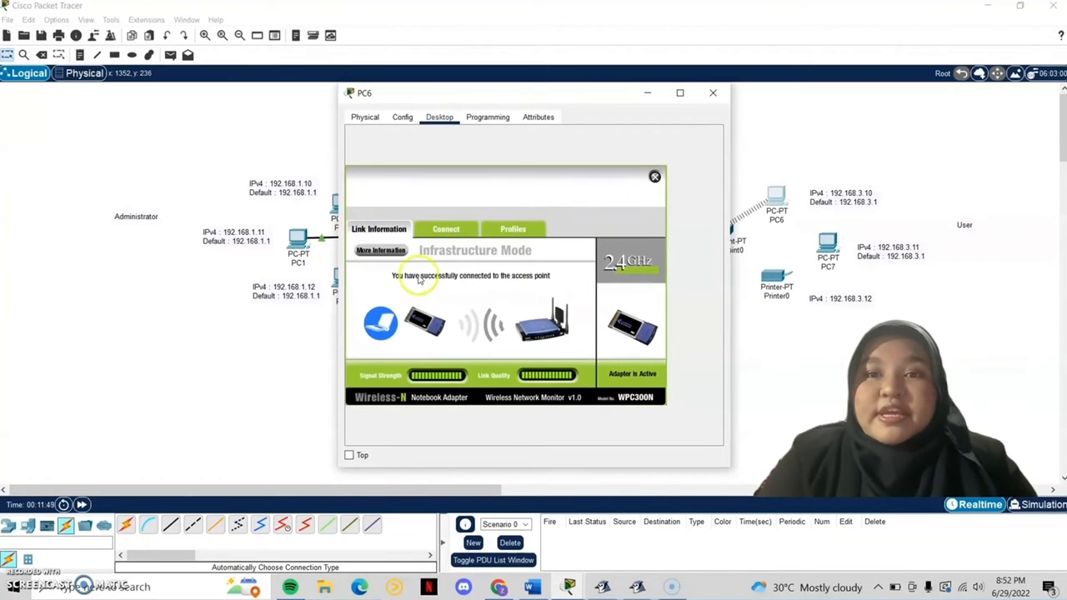
left_click(654, 176)
left_click(712, 92)
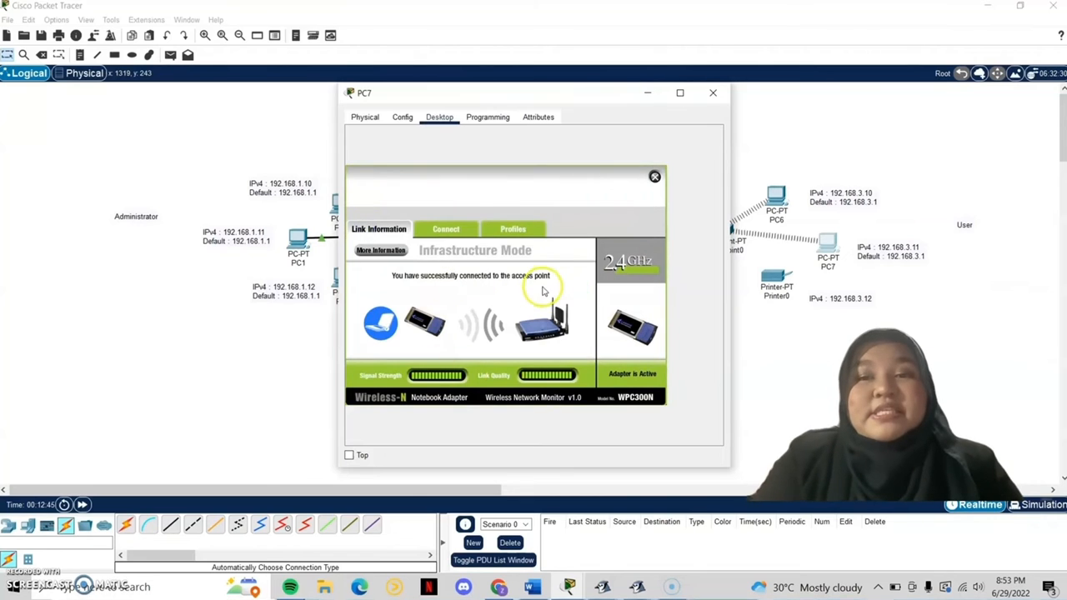
left_click(654, 176)
Step: Power off Printer0, replace its network module with a WMP300N, and power it back on
left_click(712, 92)
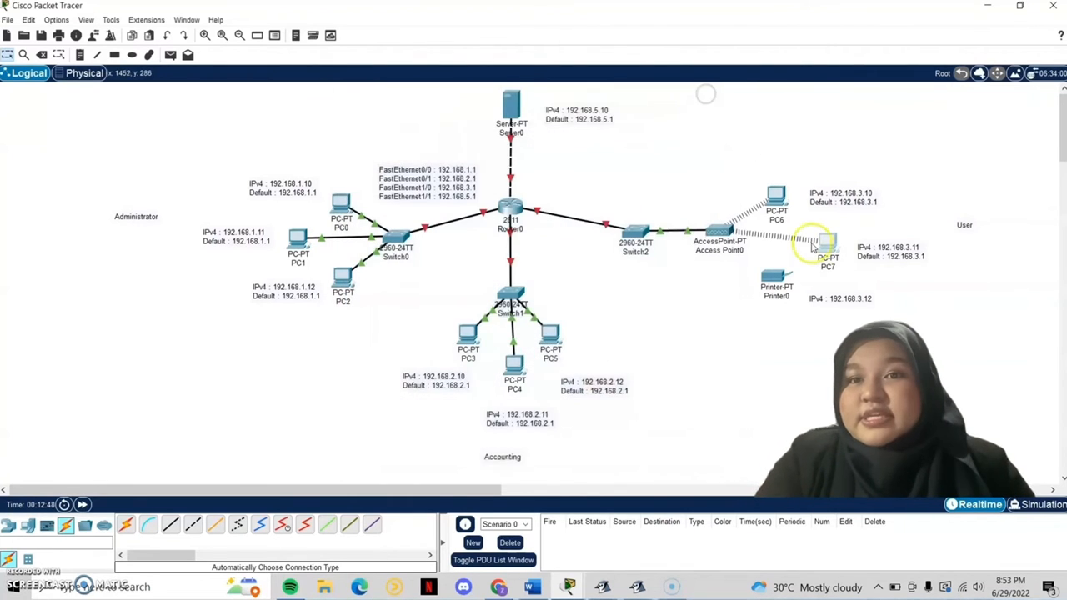
left_click(772, 278)
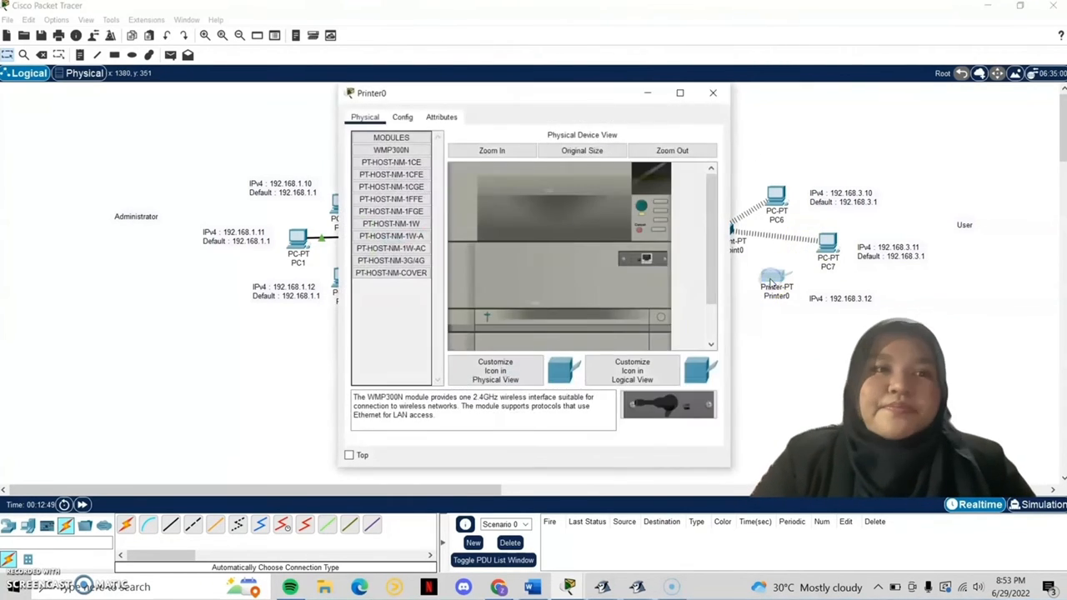
left_click(642, 207)
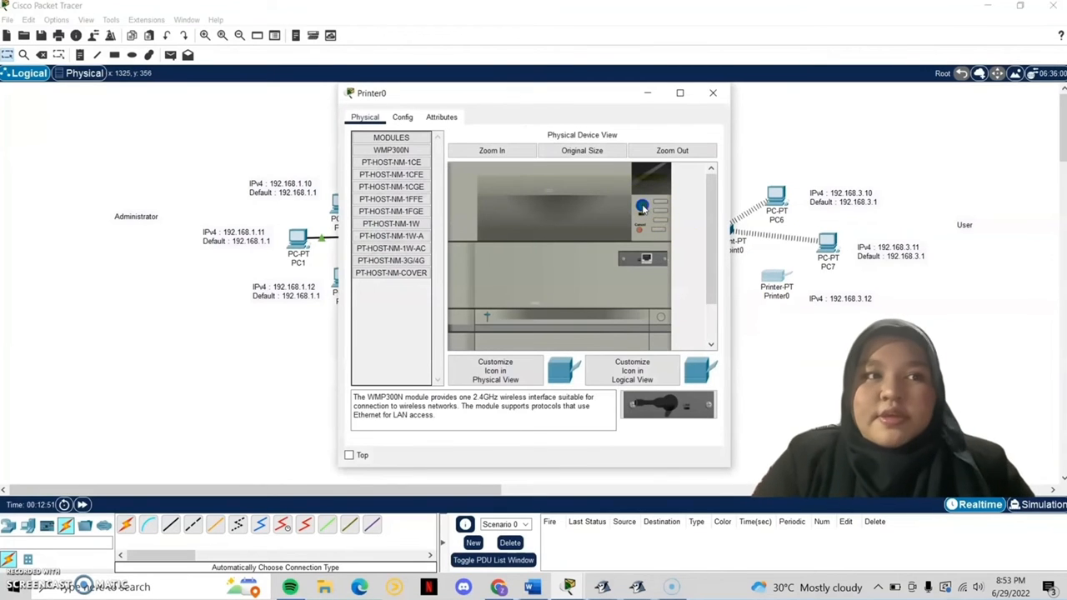
left_click_drag(647, 257, 370, 341)
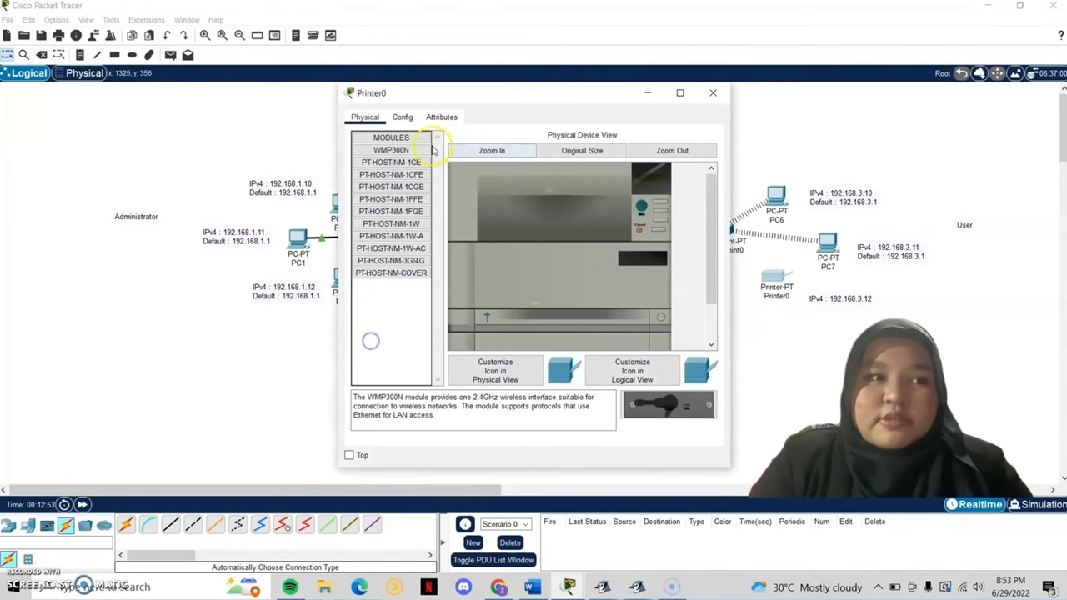
left_click_drag(432, 148, 636, 265)
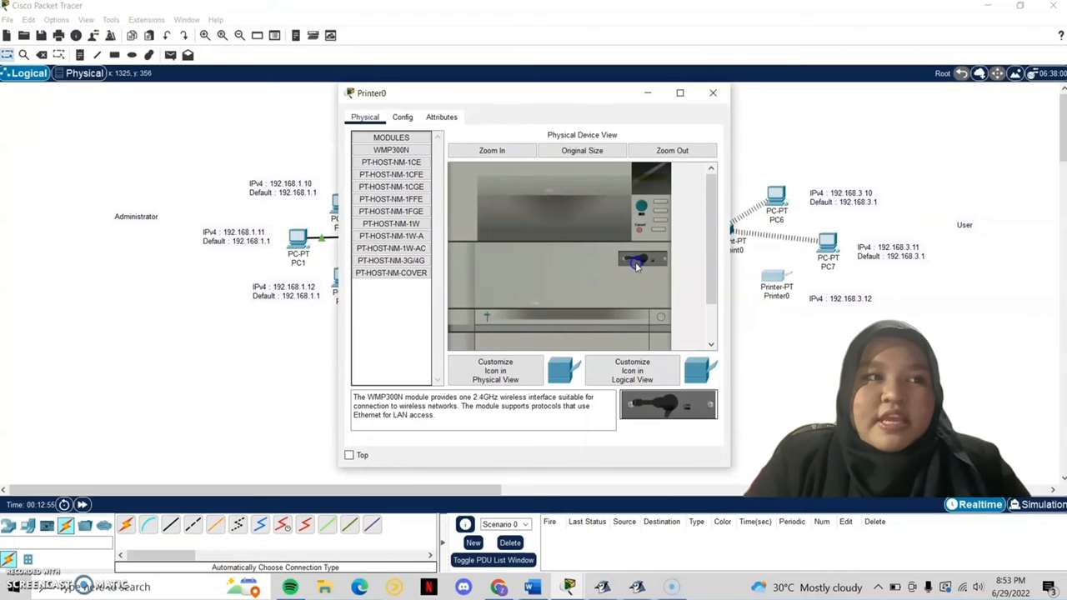
left_click(640, 206)
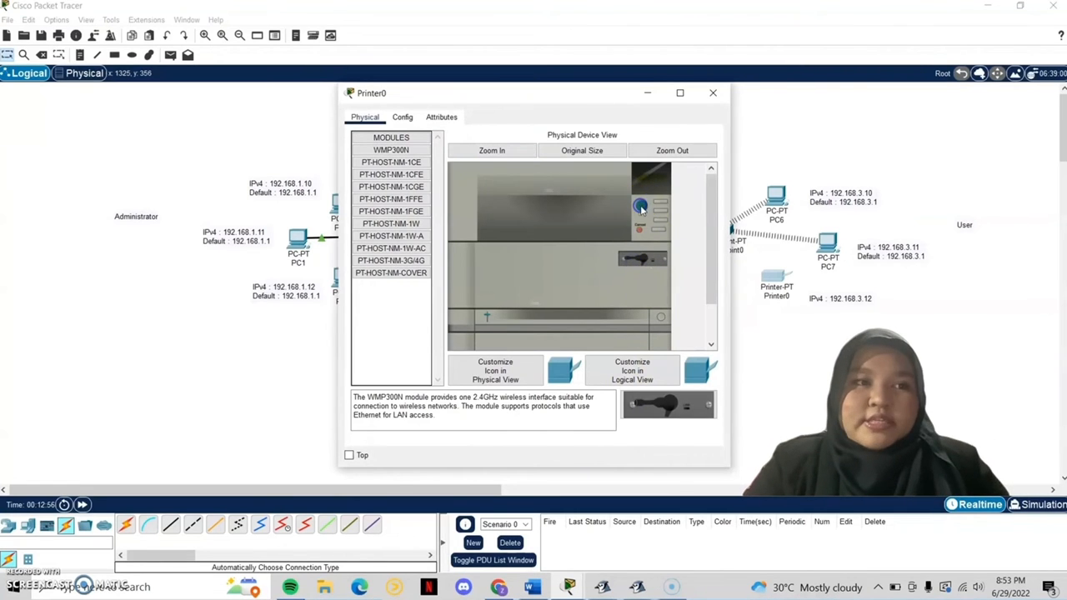
Step: Set Printer0's Wireless0 SSID to NeoZone with WEP authentication and the WEP key
left_click(403, 117)
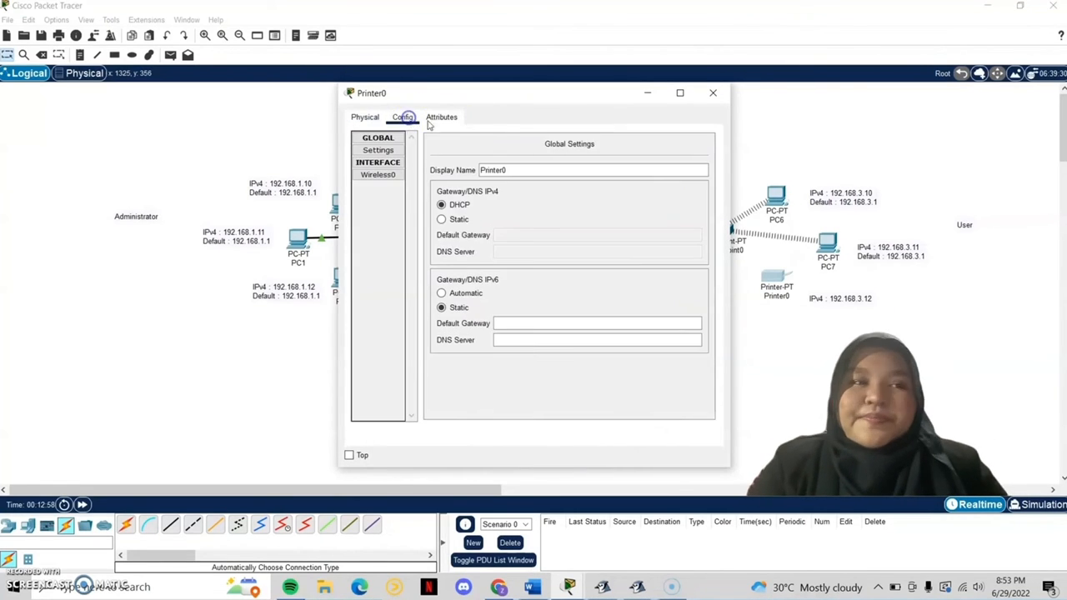
left_click(376, 178)
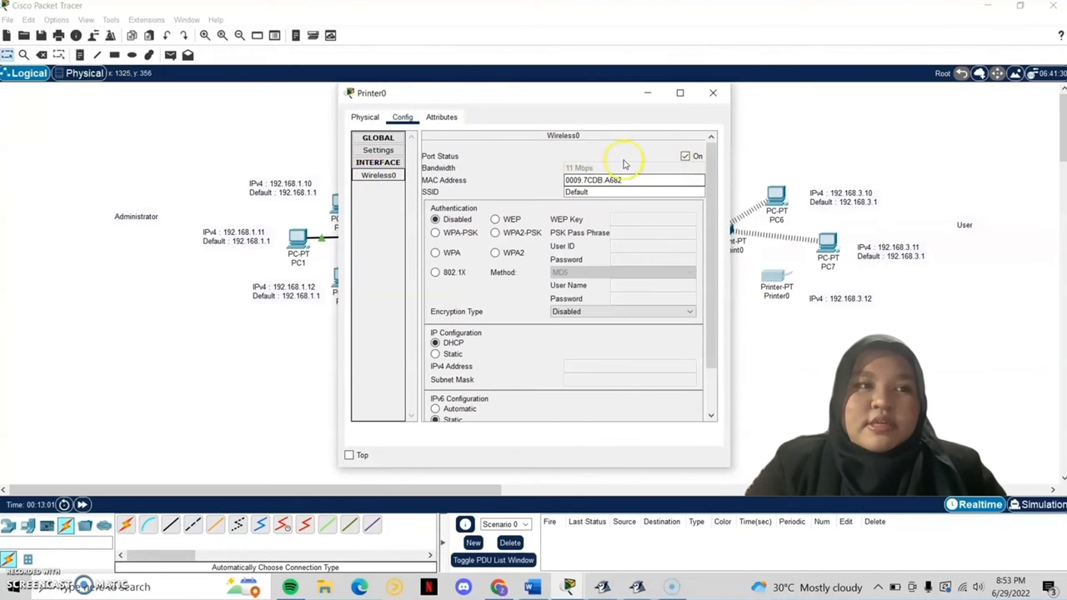
left_click(624, 191)
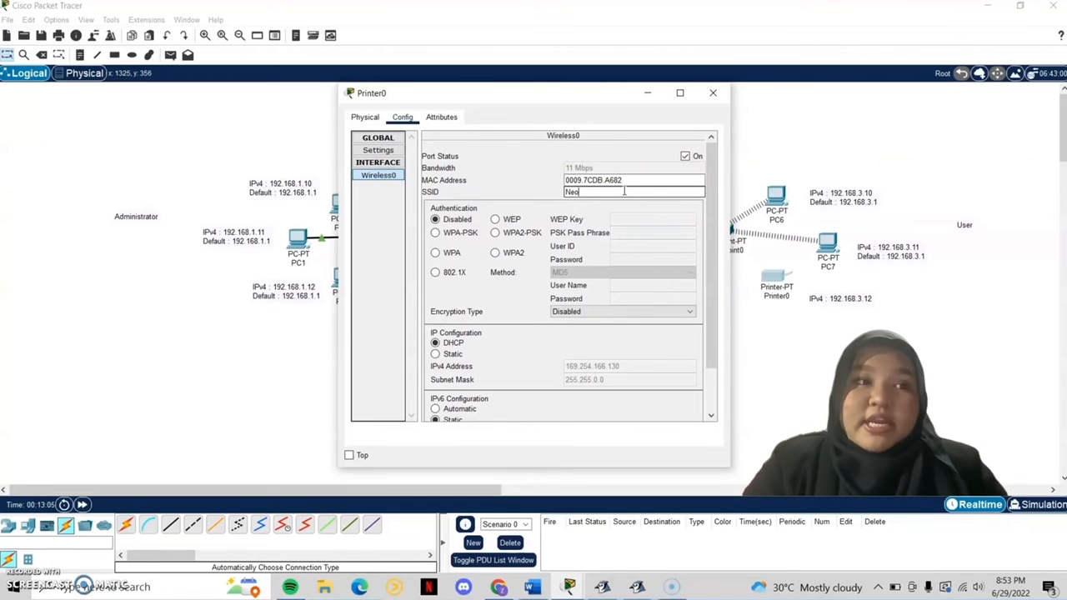
left_click(495, 219)
left_click(680, 218)
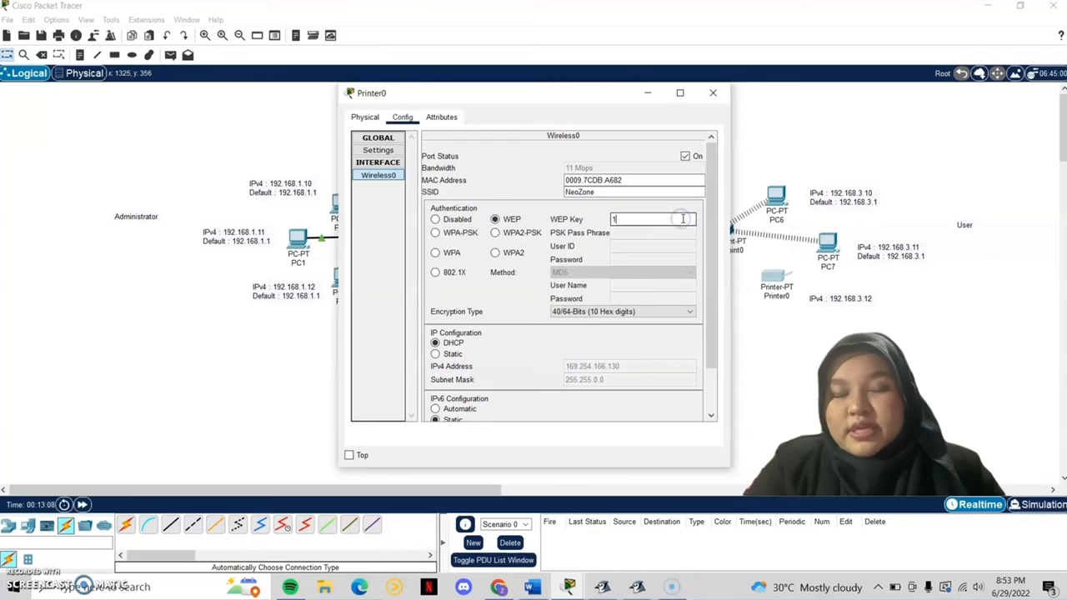
type("1234567890")
Step: Give Printer0 static IP 192.168.3.12 with mask 255.255.255.0 and close its window
left_click(673, 205)
left_click(434, 354)
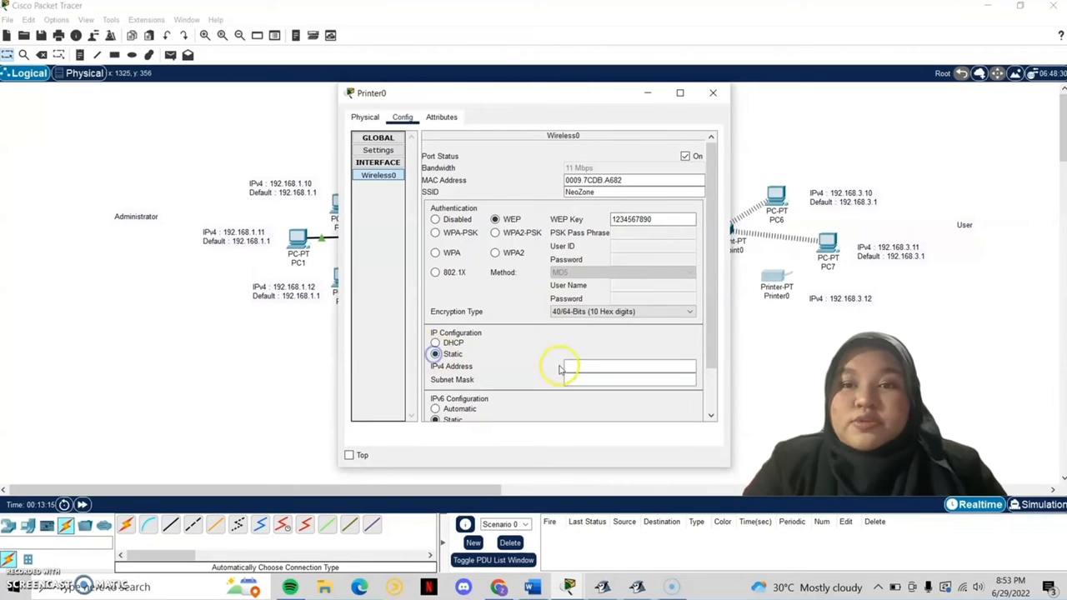
left_click(575, 367)
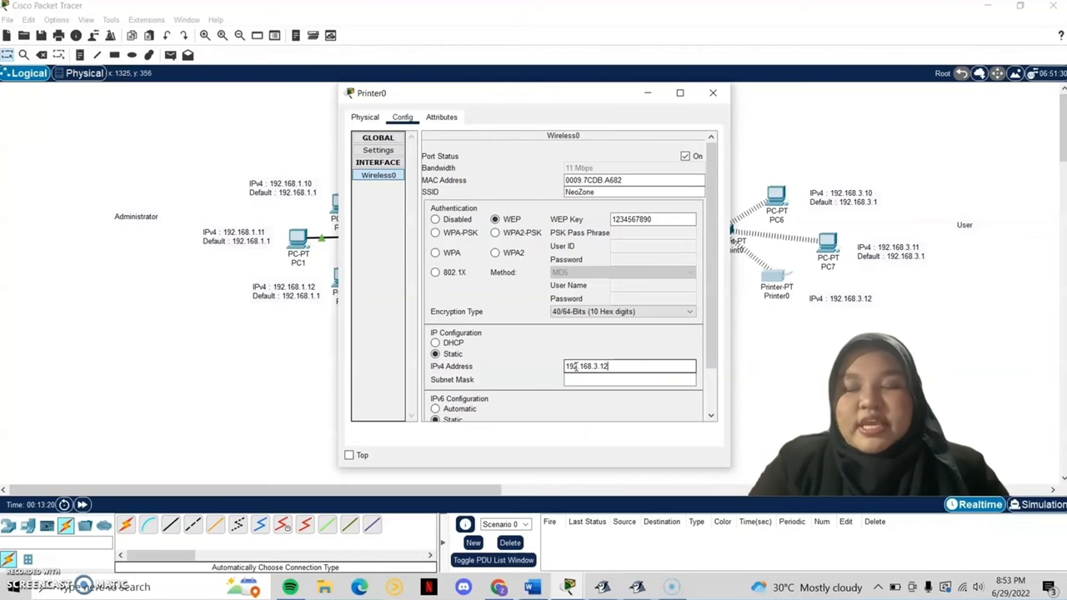
left_click(598, 349)
scroll(605, 348, "down", 1)
left_click(596, 355)
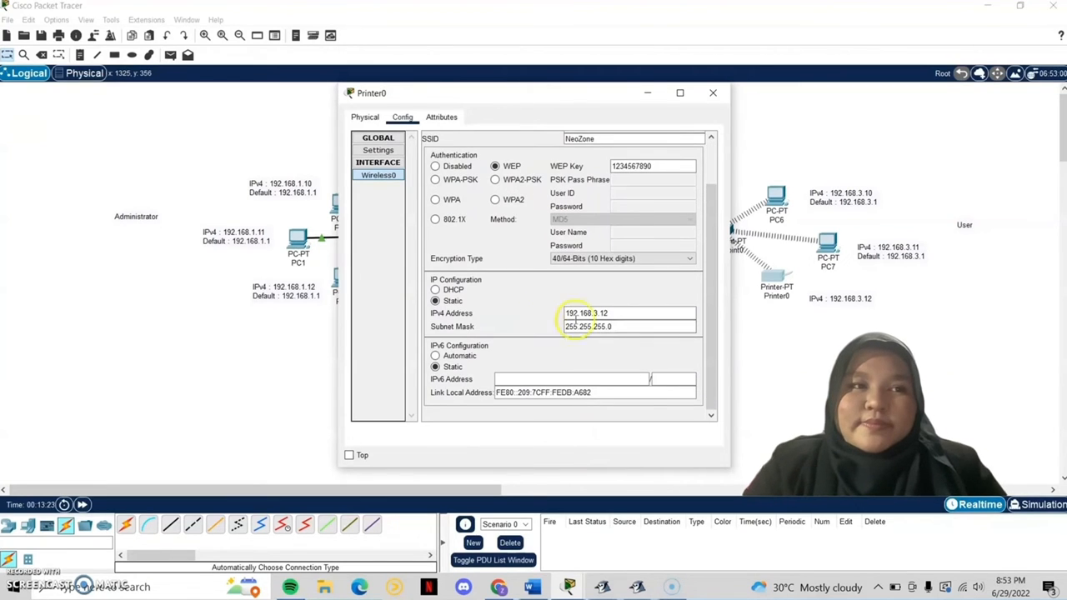
scroll(603, 302, "up", 1)
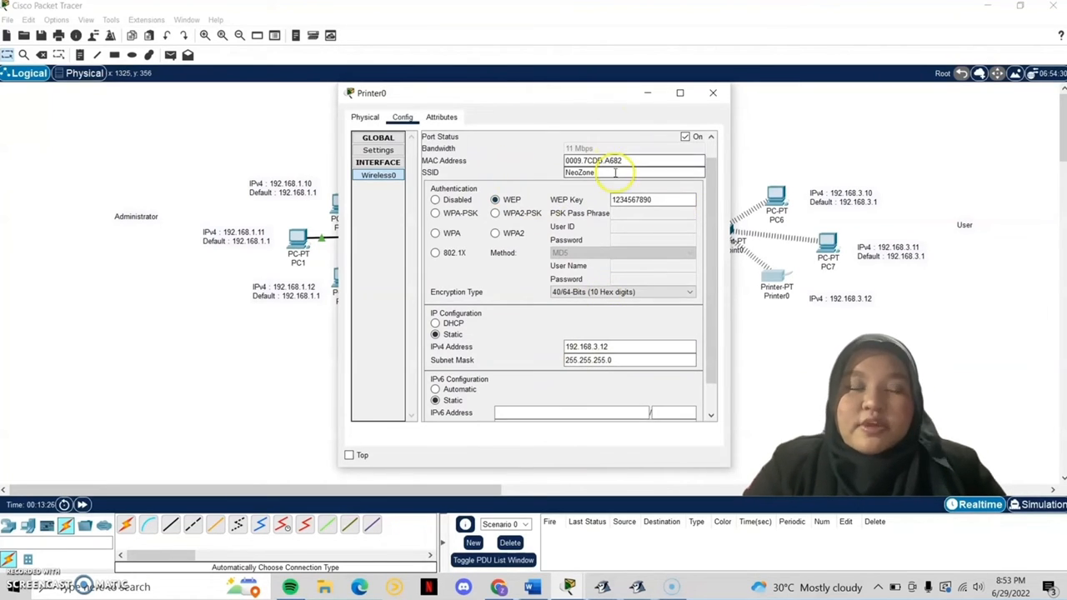
scroll(642, 162, "up", 1)
left_click(713, 92)
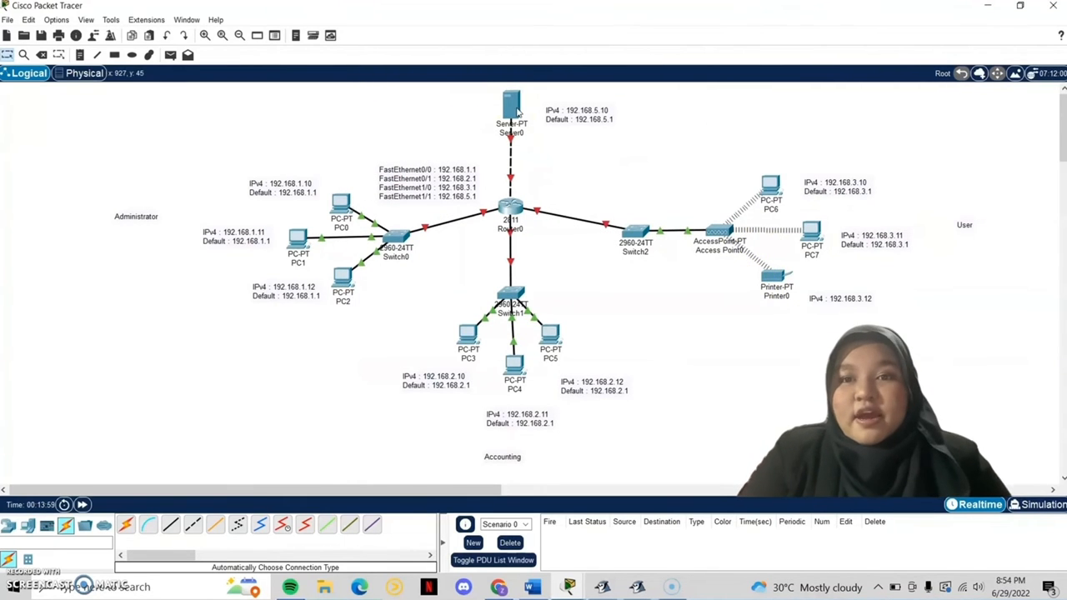
Step: Complete PC0's IP settings: 192.168.1.10, mask 255.255.255.0, gateway 192.168.1.1
left_click(339, 202)
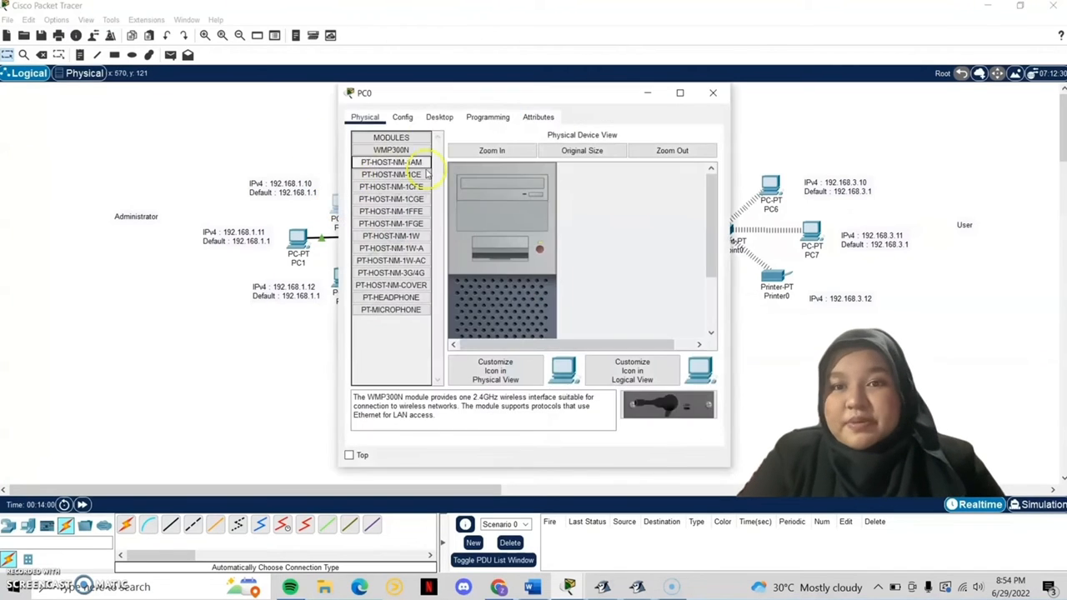
left_click(405, 118)
left_click(439, 117)
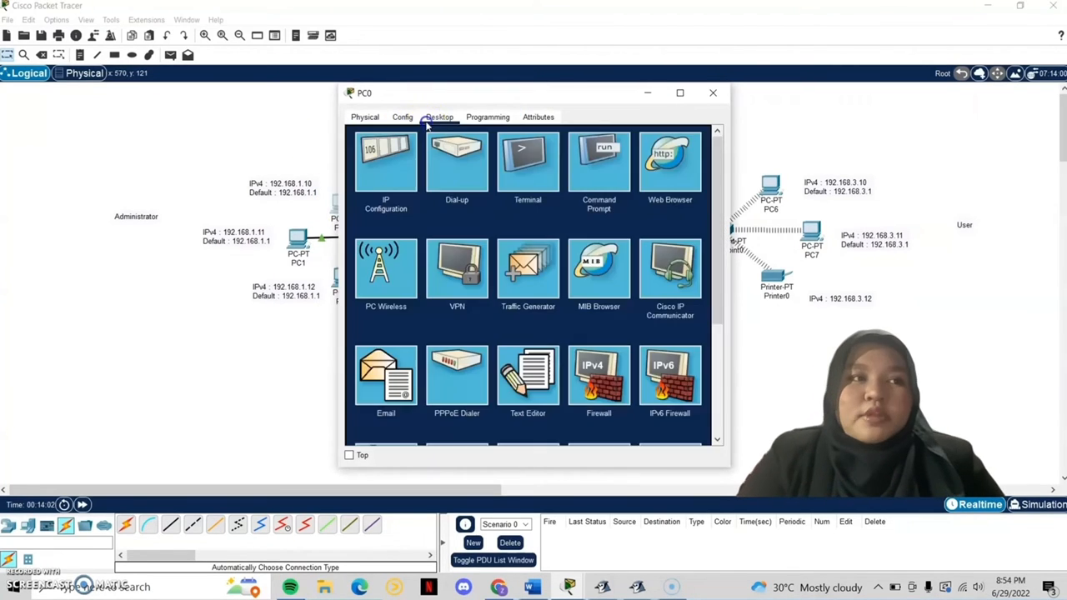
left_click(388, 159)
left_click(525, 200)
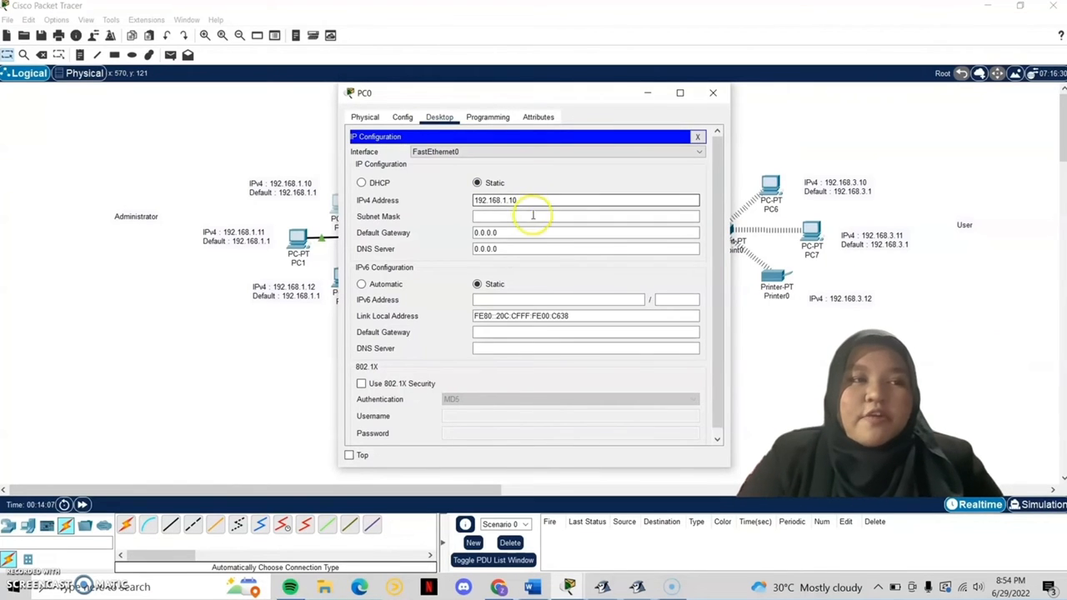
left_click(532, 216)
left_click(540, 232)
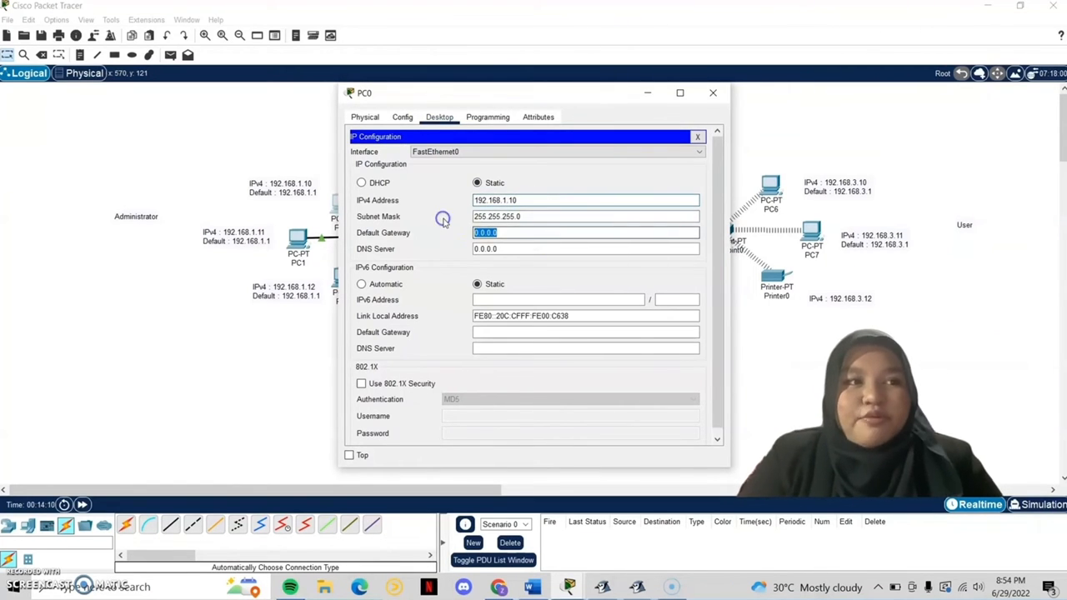
type("192.168.1.1")
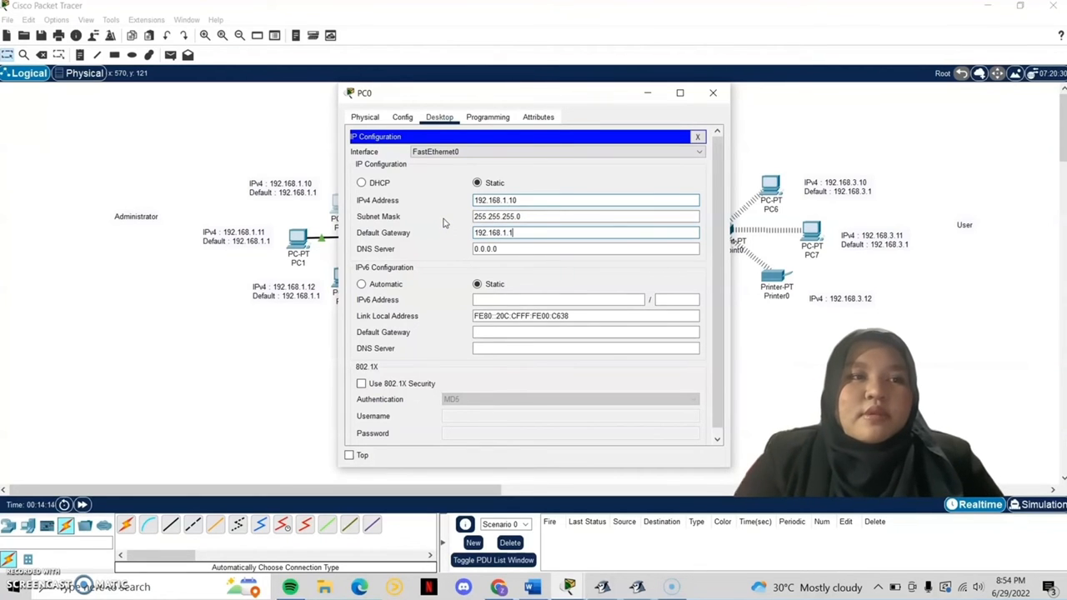
left_click_drag(512, 234, 456, 235)
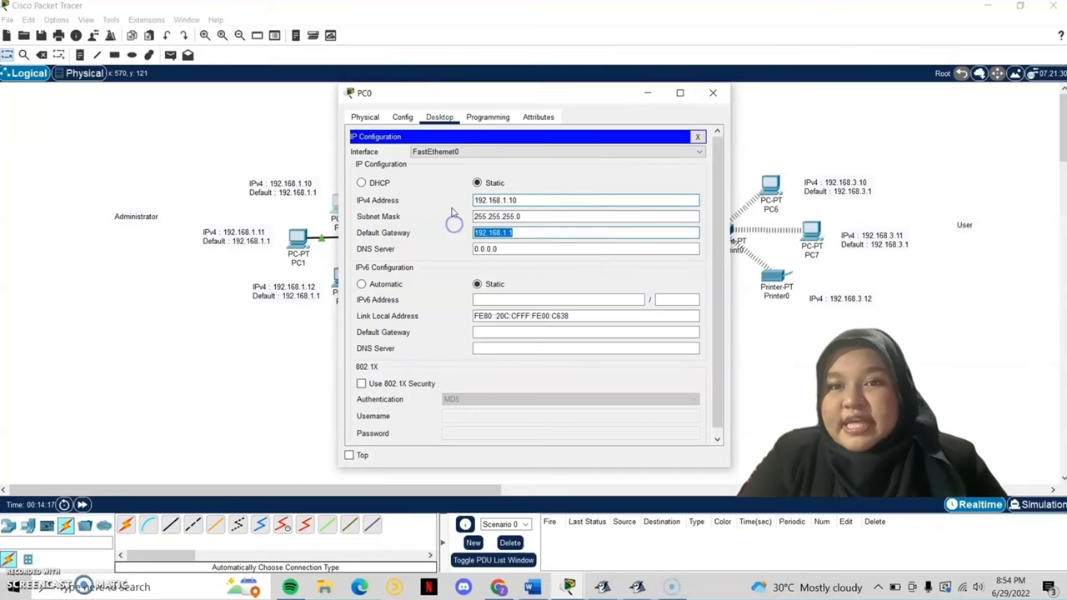
left_click(698, 137)
Step: Give Server0 static IP 192.168.5.10, mask 255.255.255.0, and gateway 192.168.5.1
left_click(713, 92)
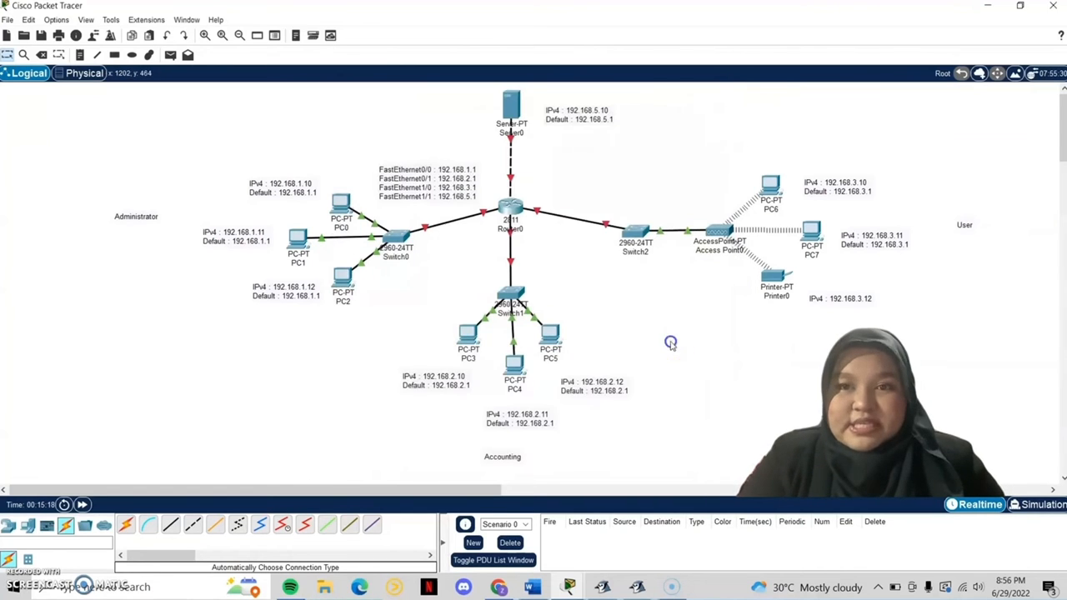
left_click(511, 101)
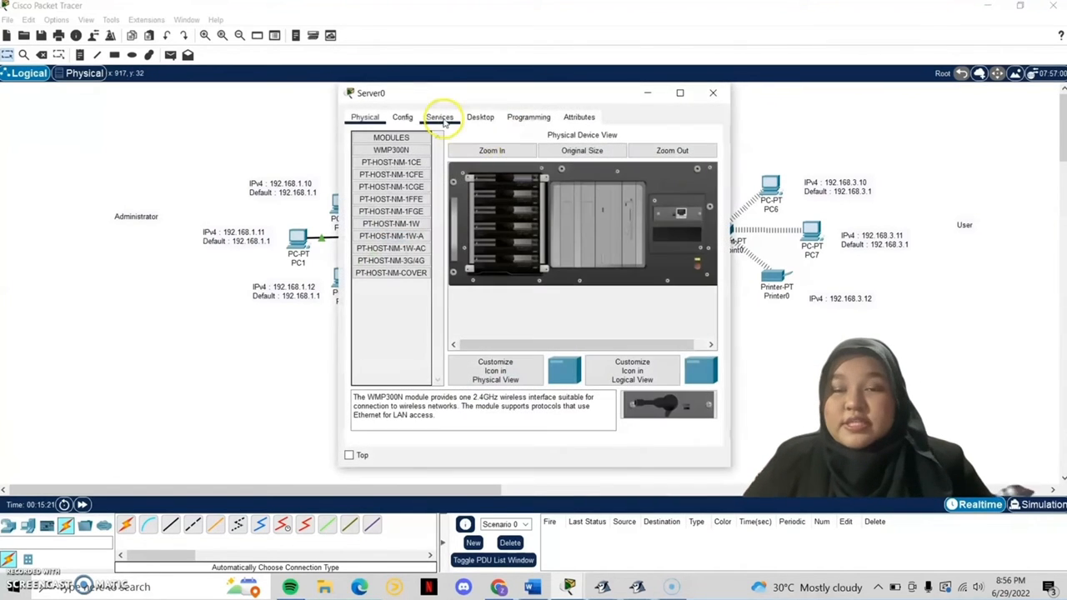
left_click(478, 119)
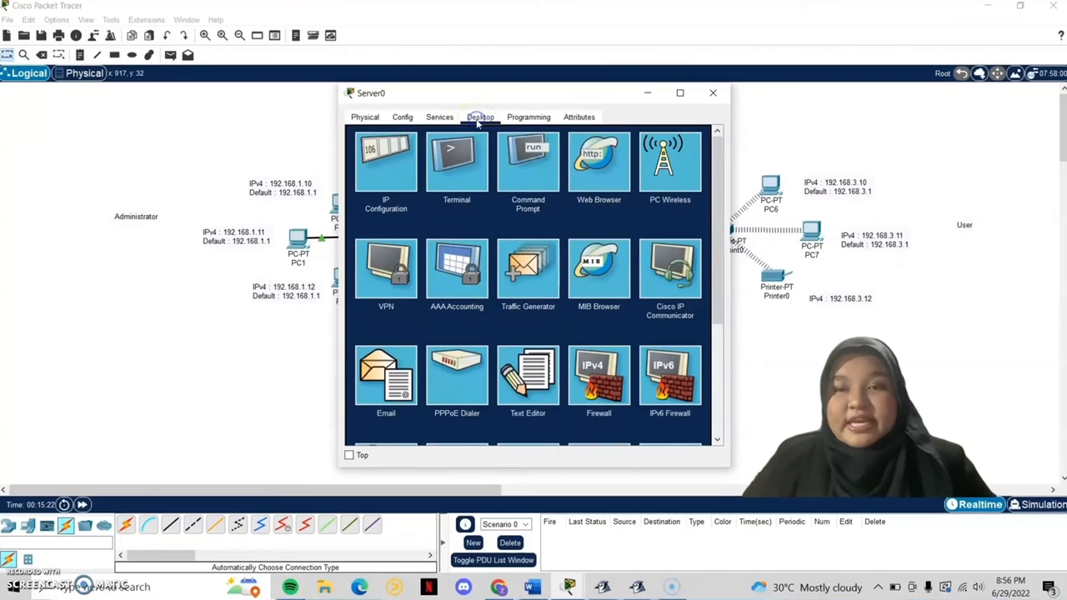
left_click(400, 172)
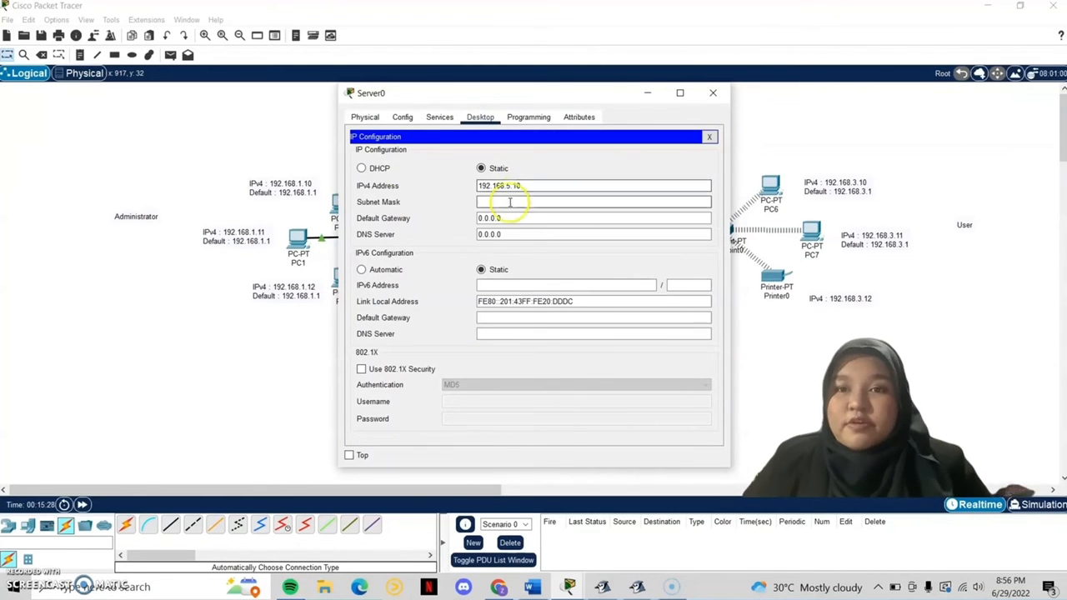
left_click(508, 202)
left_click_drag(510, 220, 460, 222)
type("192.168.5.1")
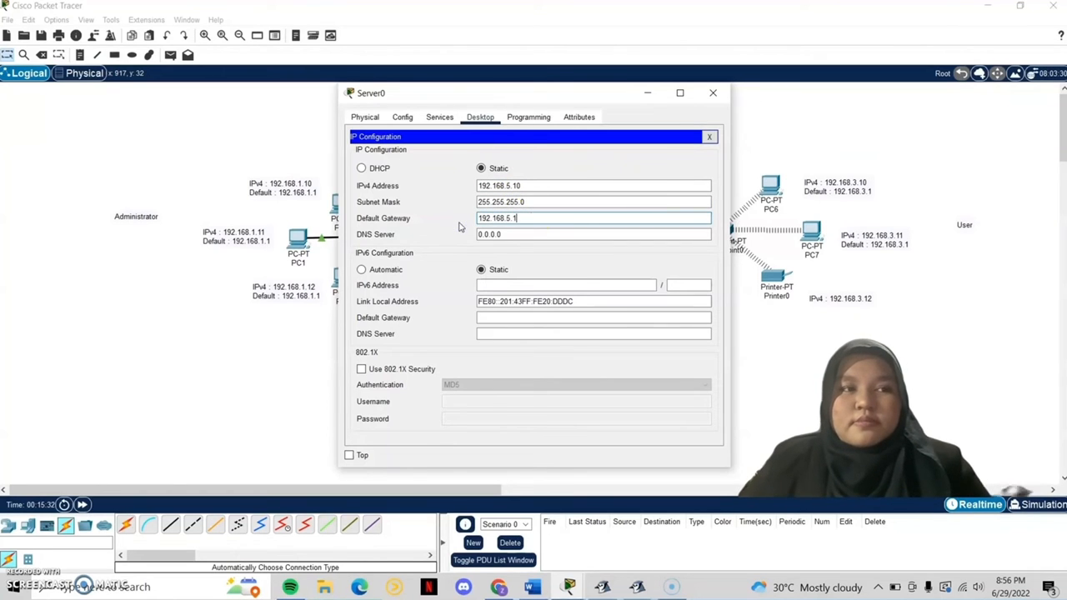
left_click(712, 92)
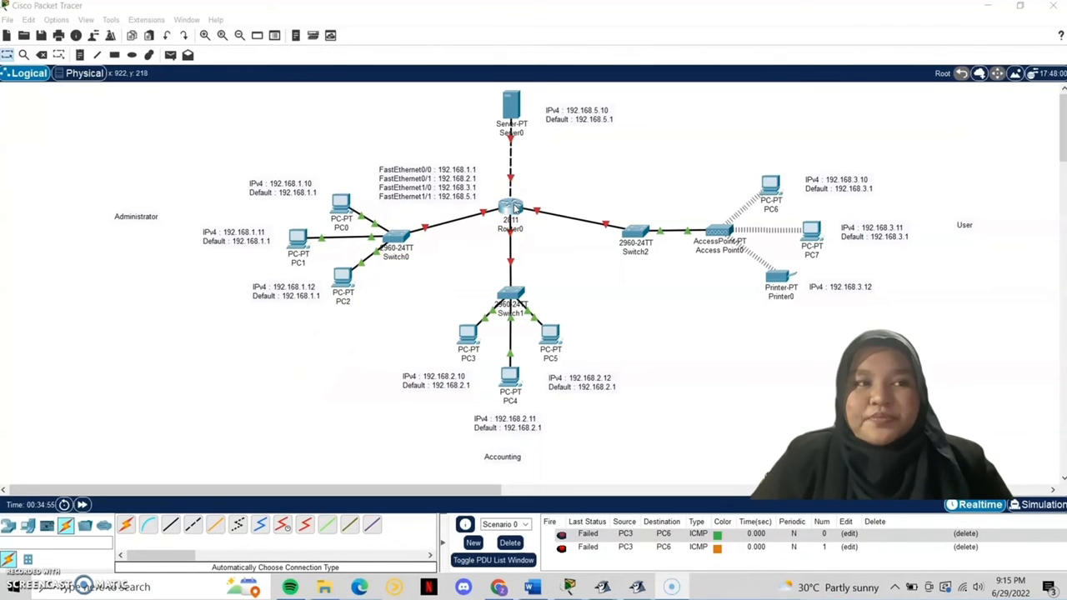
Step: Turn on Router0's FastEthernet0/0 and assign it 192.168.1.1 with mask 255.255.255.0
left_click(514, 208)
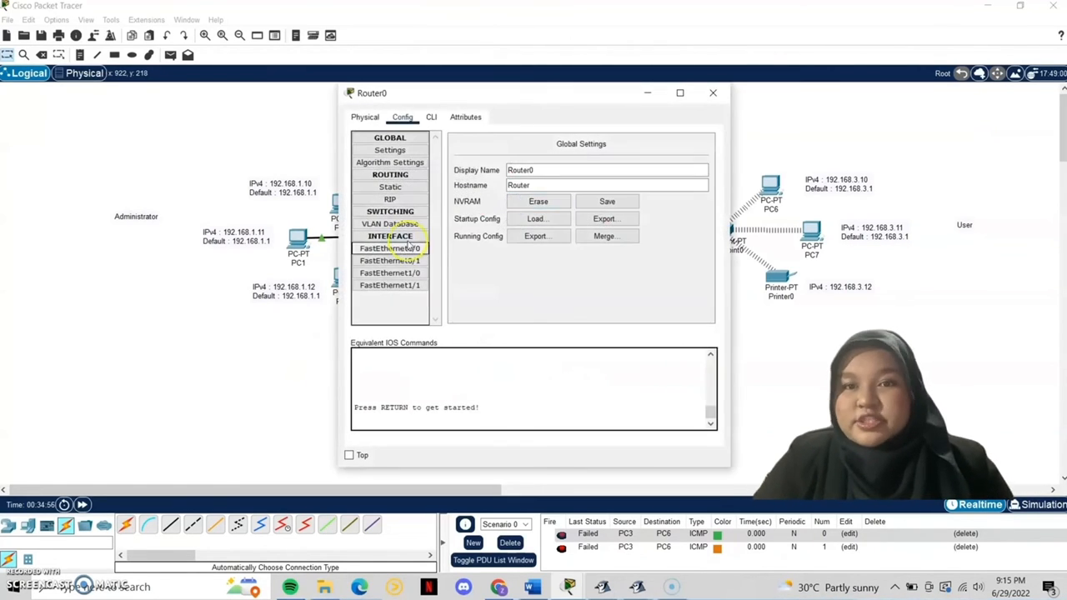
left_click(405, 254)
left_click(697, 156)
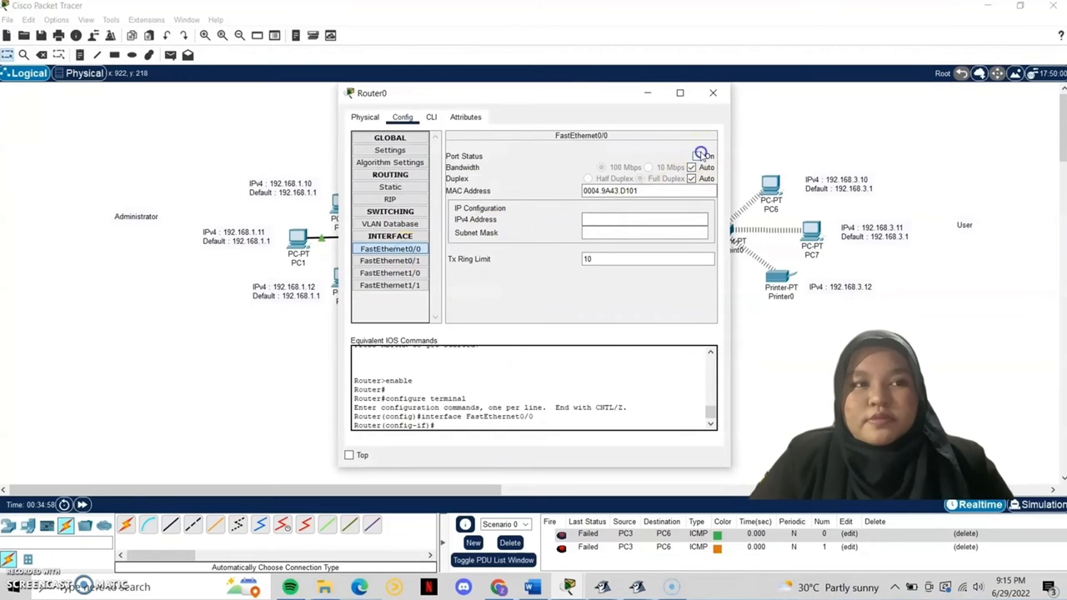
left_click(694, 215)
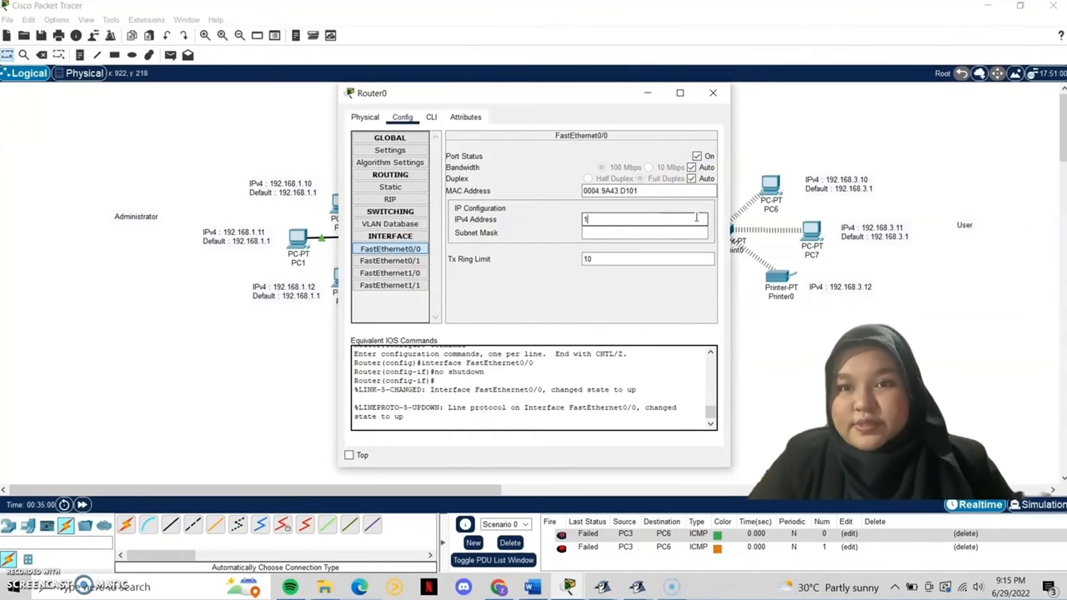
type("192.168")
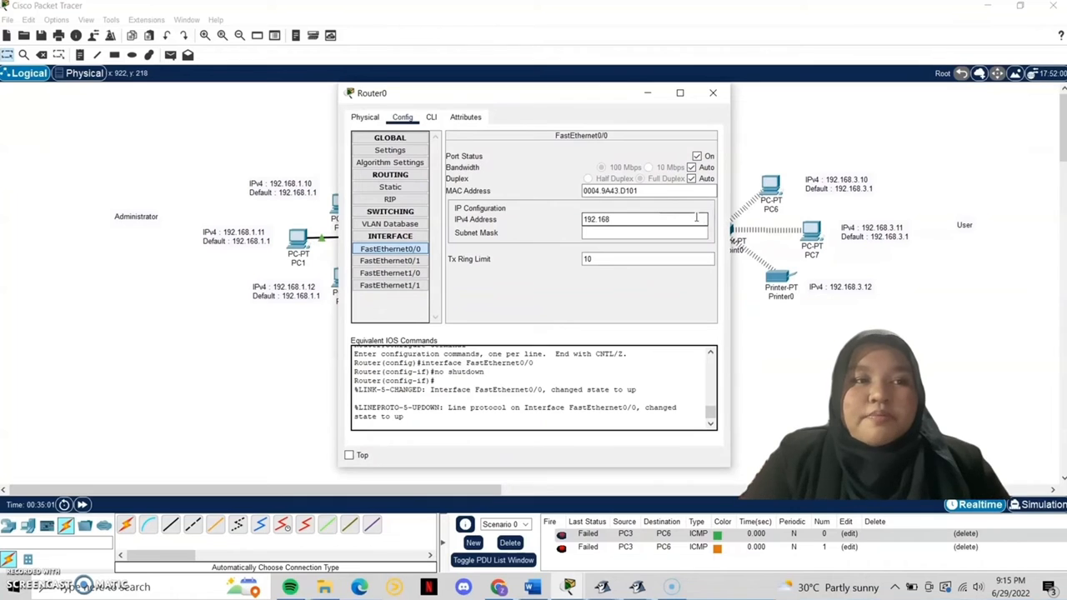
type(".")
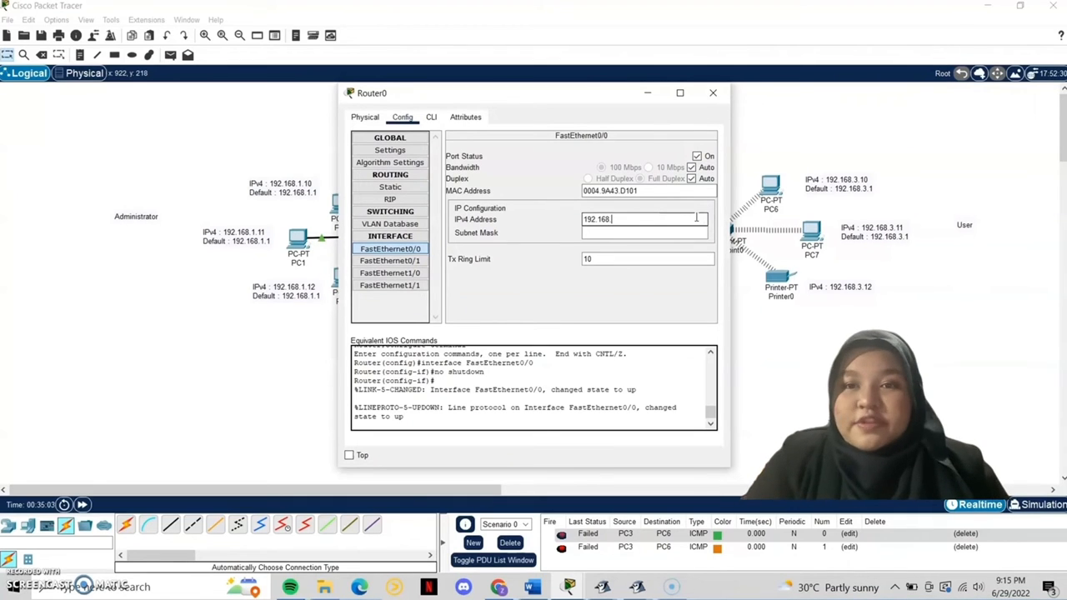
type("1.")
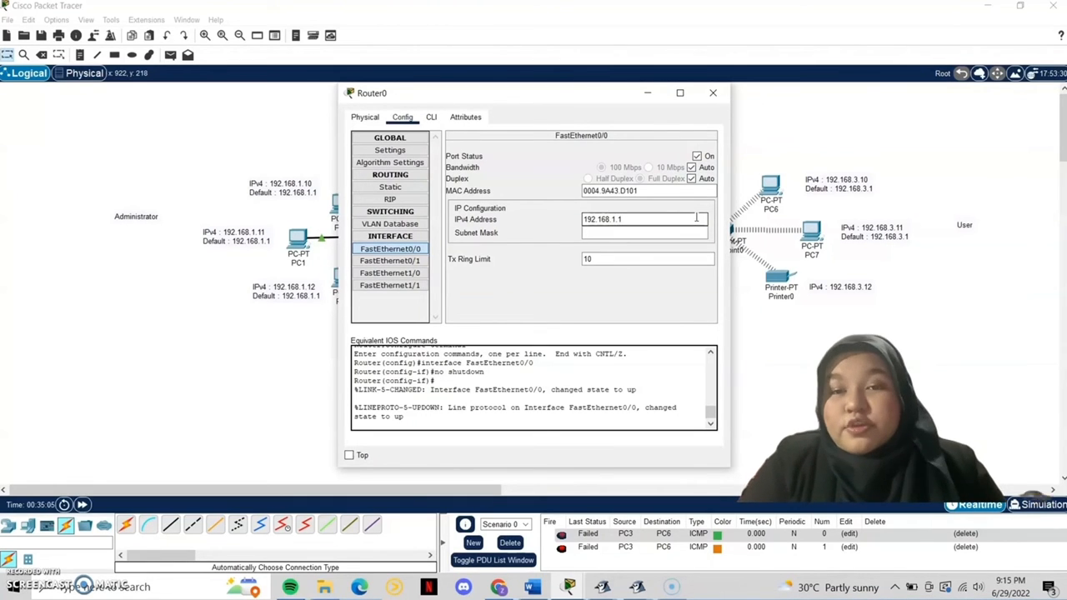
type("1")
left_click(690, 232)
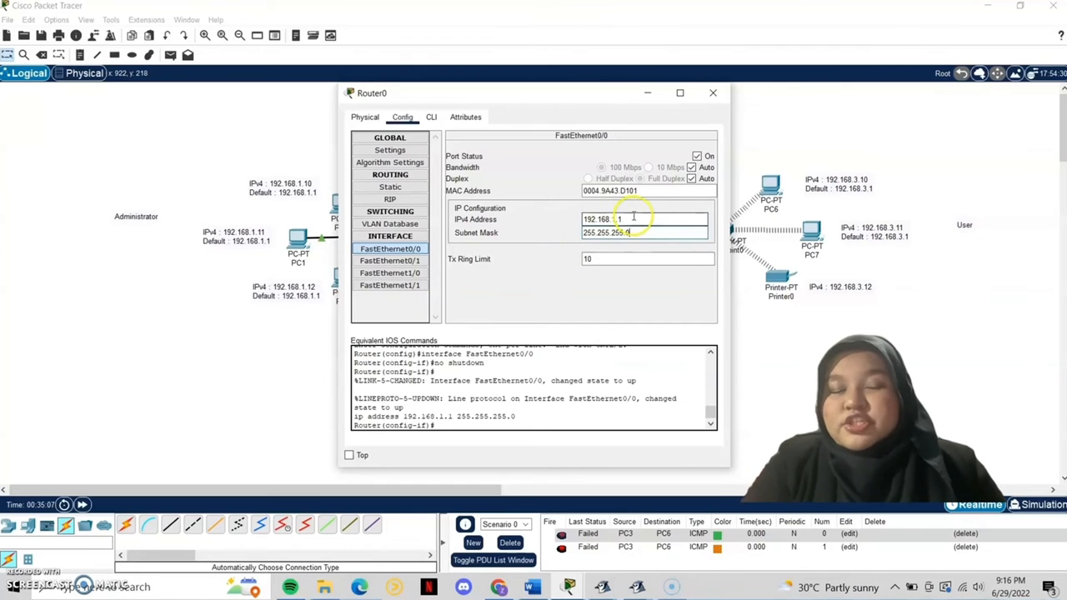
left_click_drag(684, 219, 577, 216)
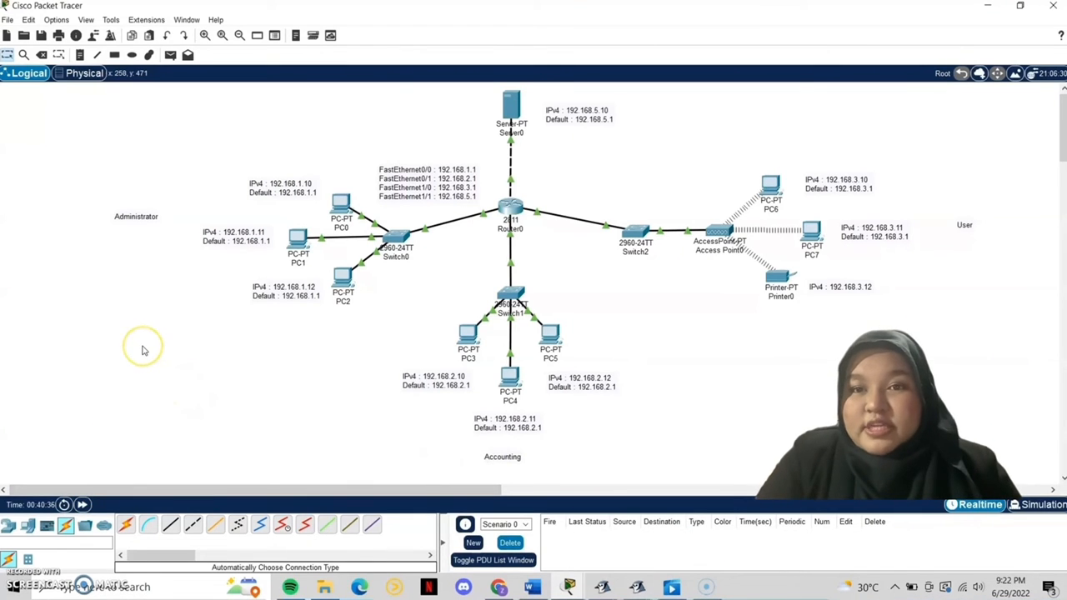
Step: Switch to Simulation mode and add a simple PDU from PC0 to PC3
left_click(1027, 505)
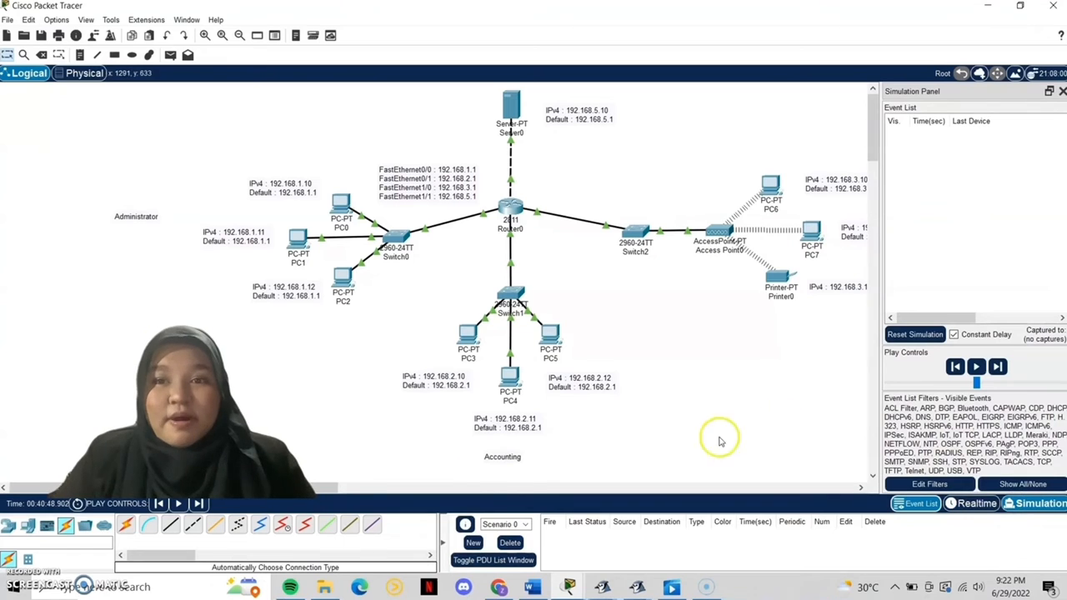
left_click(351, 488)
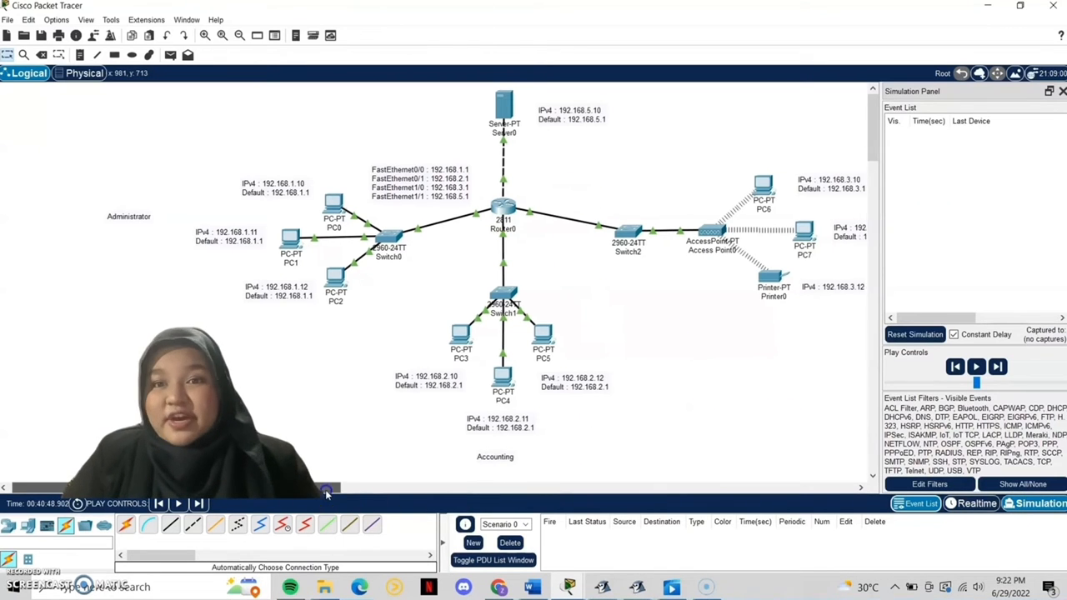
left_click_drag(353, 496, 366, 490)
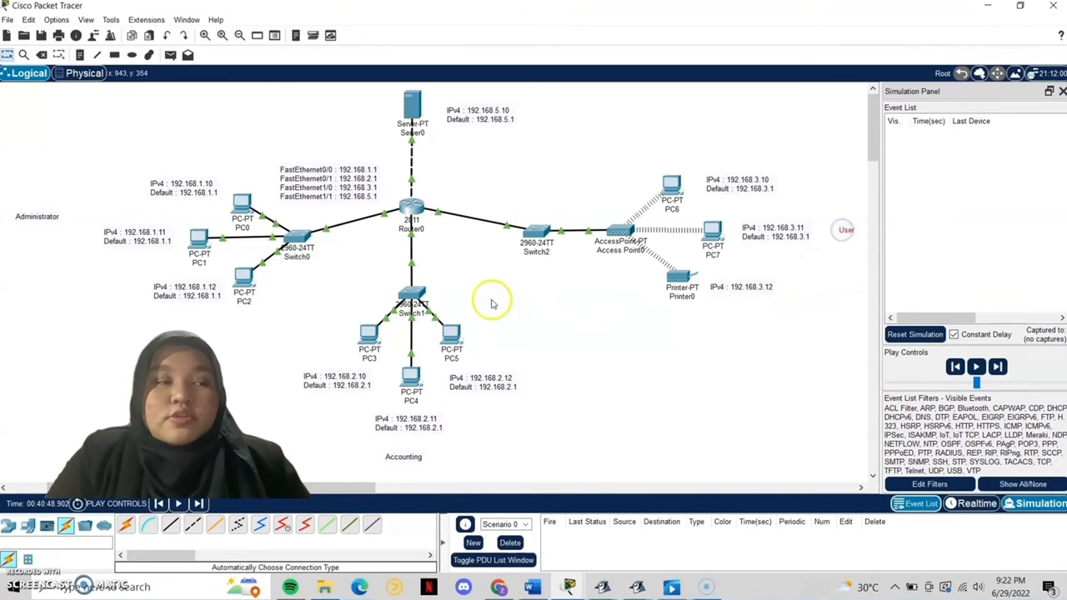
left_click(170, 54)
left_click(241, 202)
left_click(368, 333)
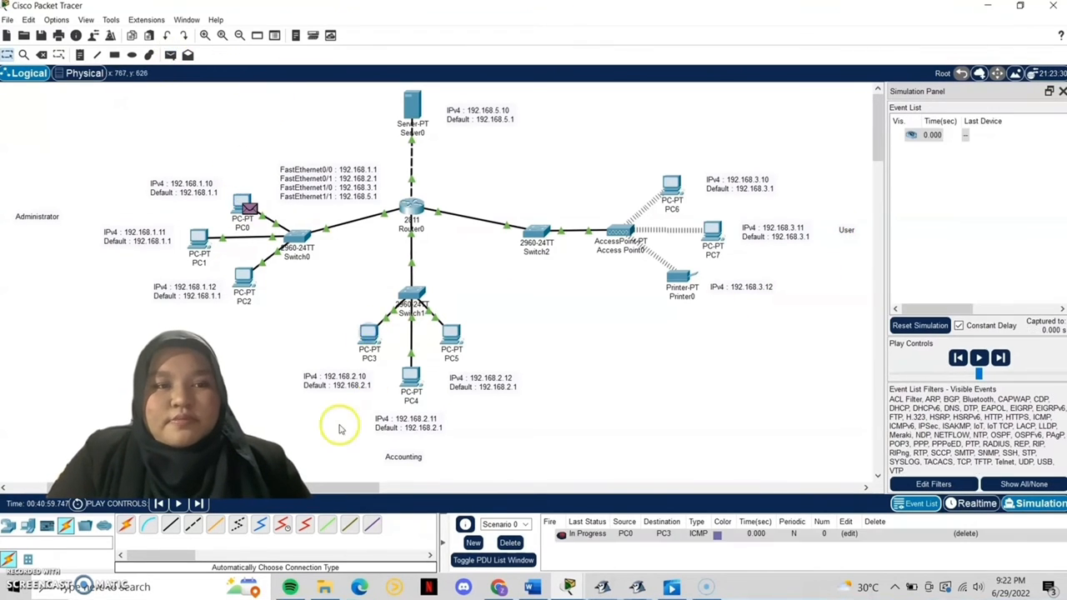
Step: Step the packet through Router0 to PC3 and back until successful, then delete it
left_click(198, 504)
left_click(198, 503)
left_click(198, 503)
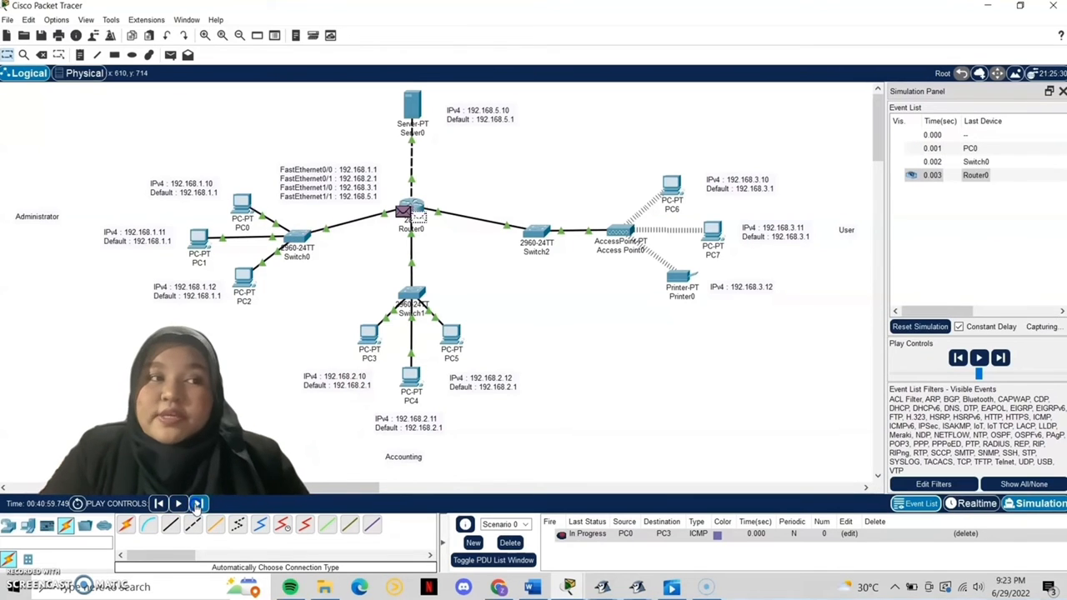
left_click(198, 503)
left_click(198, 503)
left_click(197, 504)
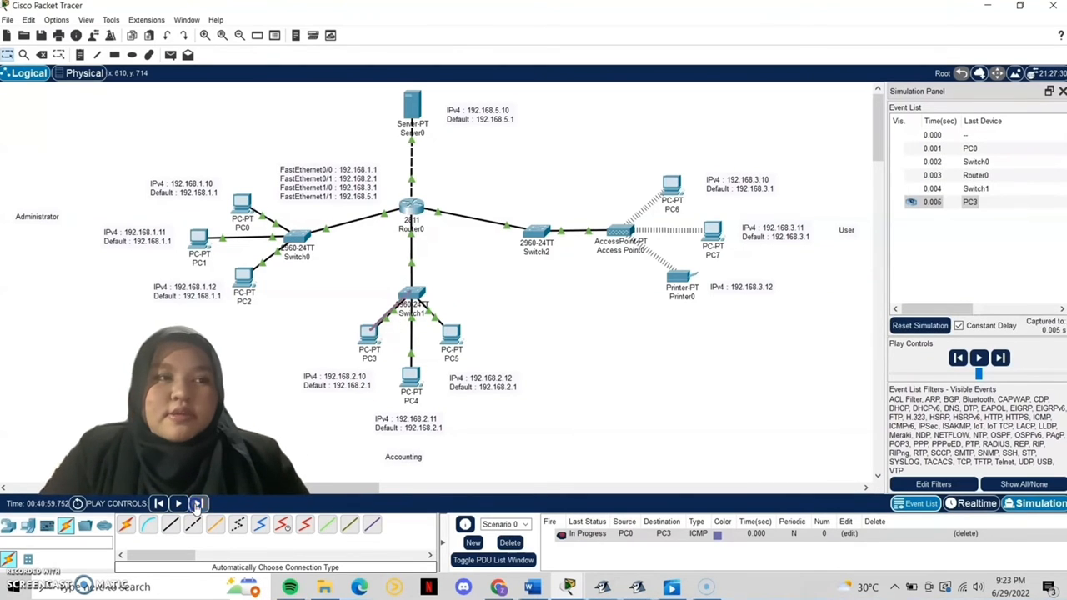
left_click(198, 503)
left_click(197, 504)
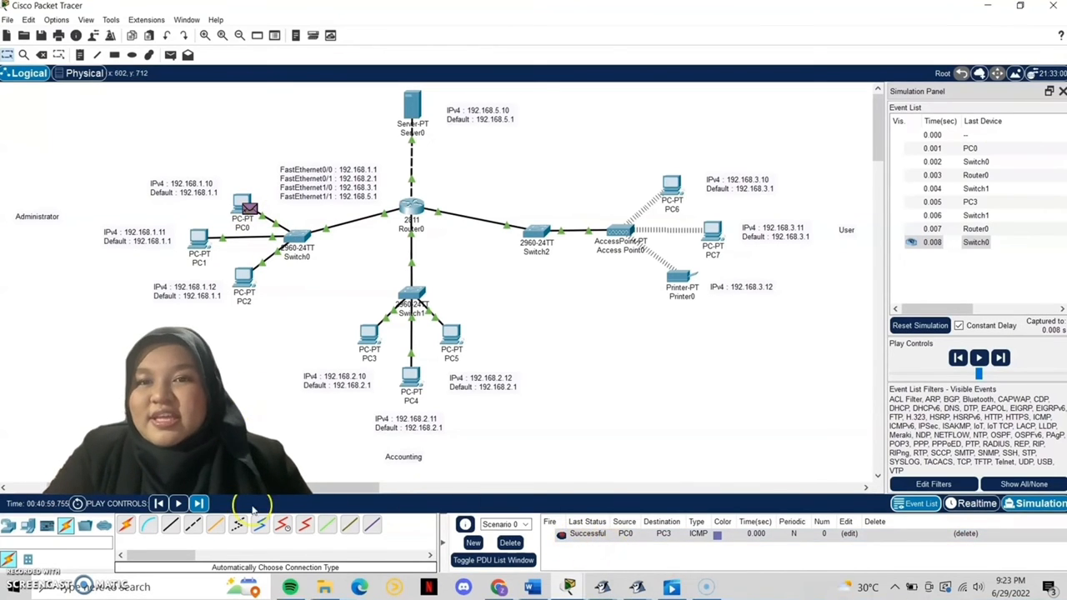
left_click(510, 543)
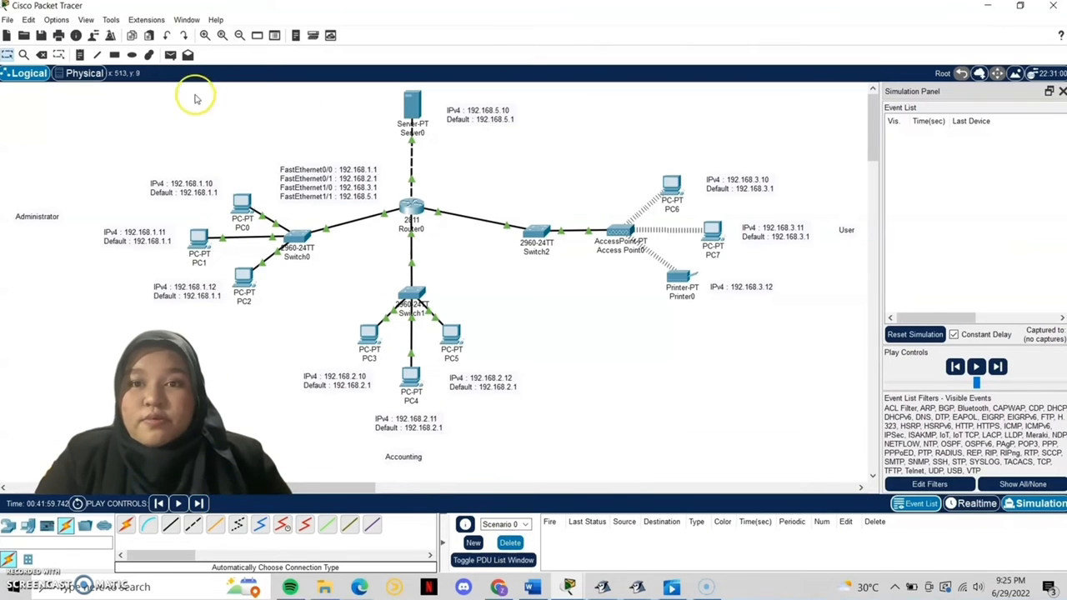
Step: Send a simple PDU from PC2 to PC6 and step it via Router0 and the access point back to PC2
left_click(169, 55)
left_click(245, 277)
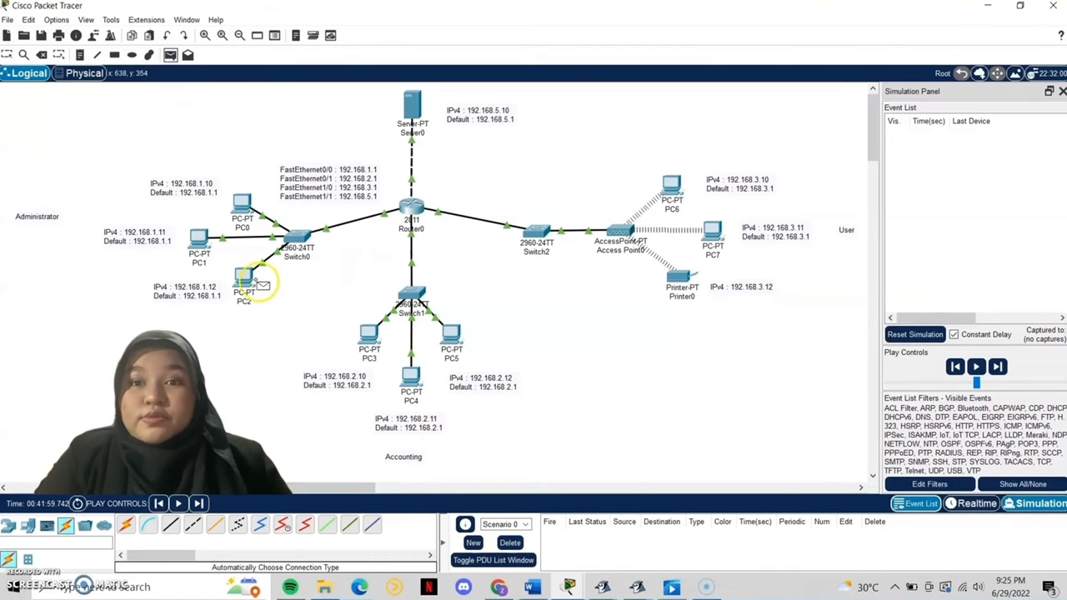
left_click(671, 185)
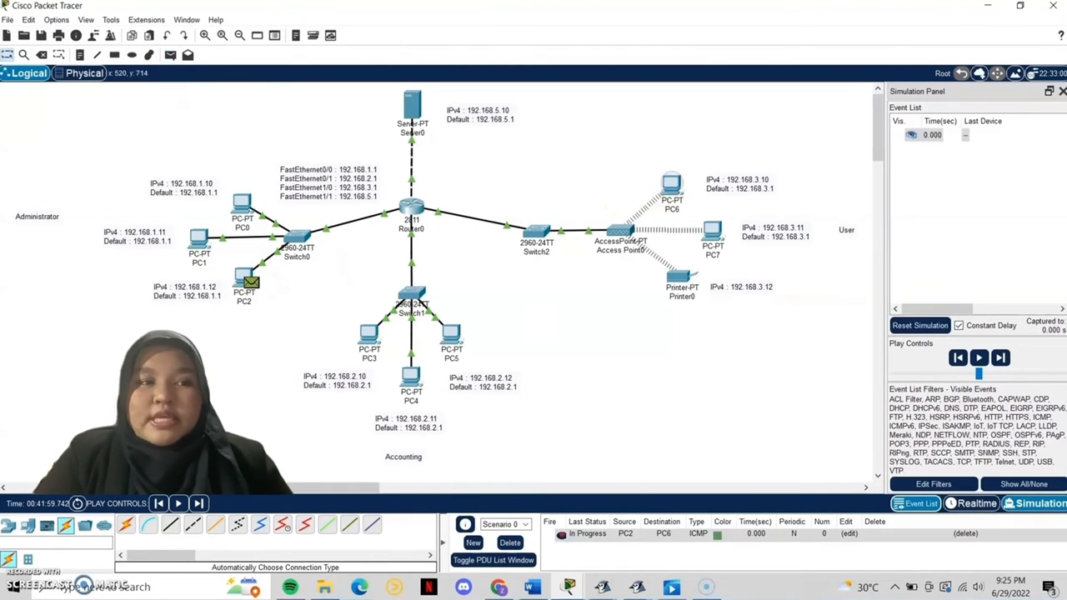
left_click(198, 503)
left_click(203, 504)
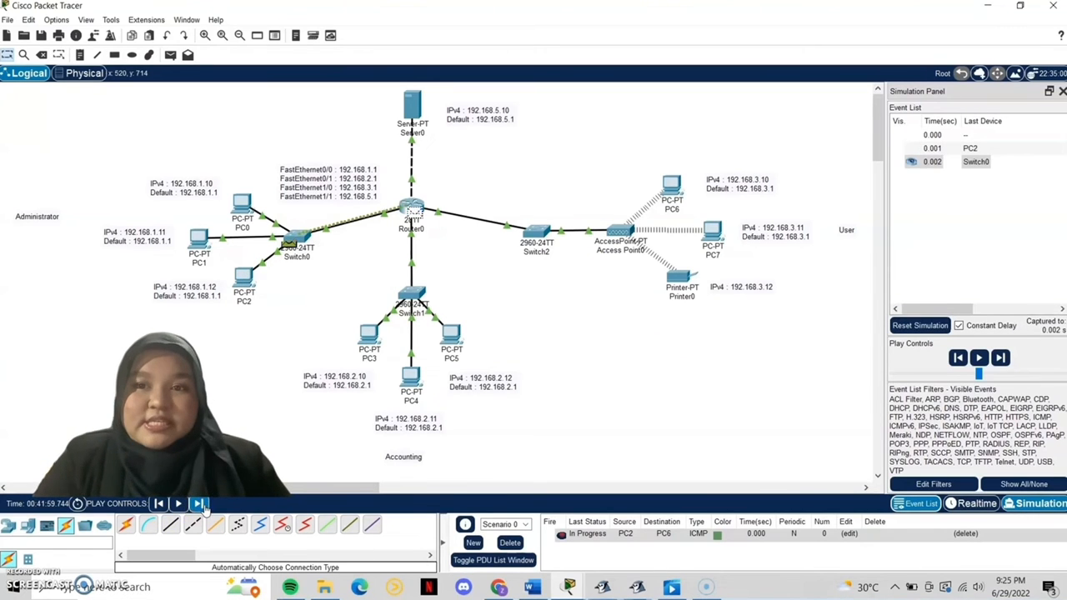
left_click(202, 505)
left_click(203, 504)
left_click(203, 504)
left_click(203, 504)
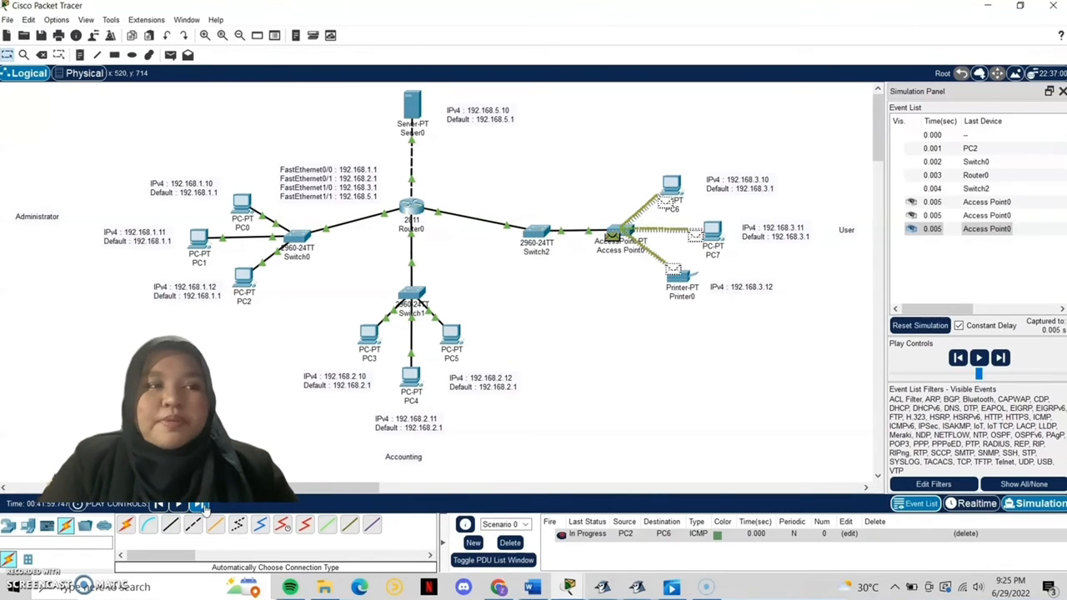
left_click(202, 504)
left_click(203, 504)
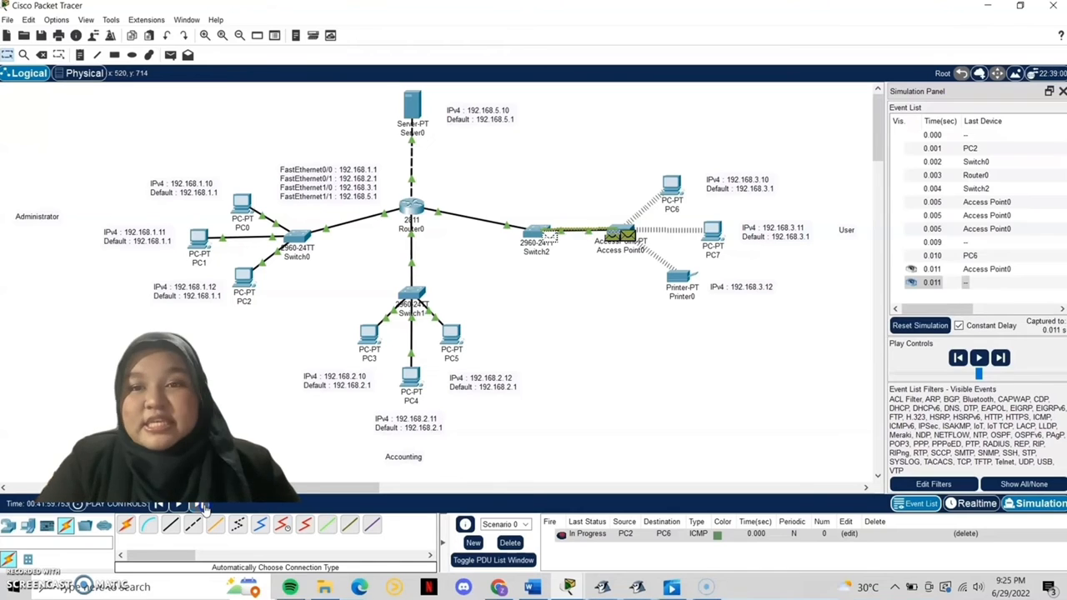
left_click(202, 504)
left_click(202, 504)
left_click(202, 504)
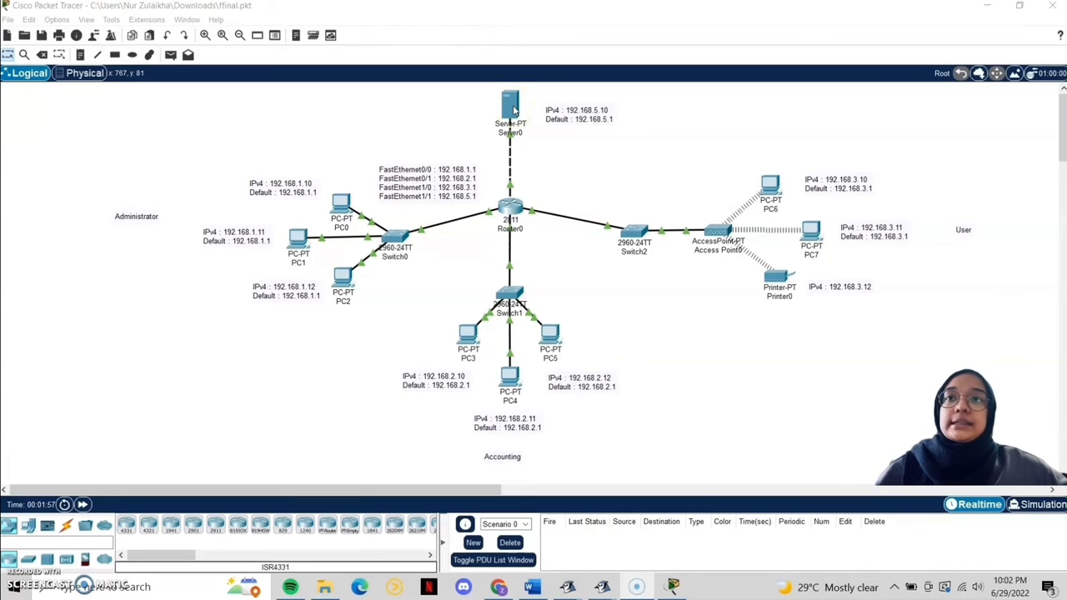
Step: Add a new FTP user on Server0 with a username, password, and write/read/delete/rename/list permissions
left_click(510, 107)
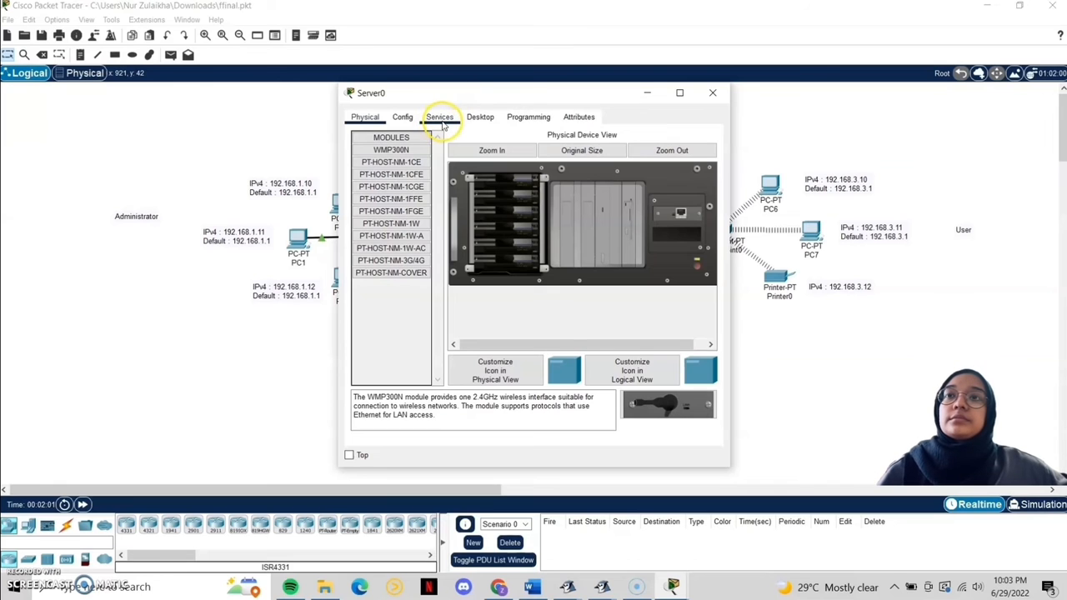
left_click(442, 119)
left_click(413, 264)
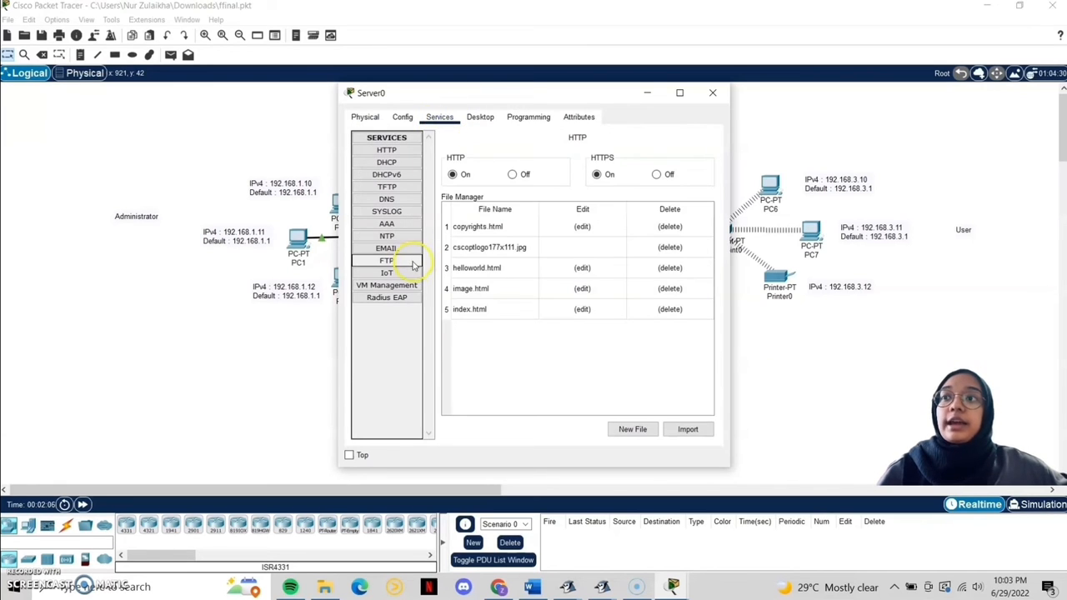
left_click(534, 198)
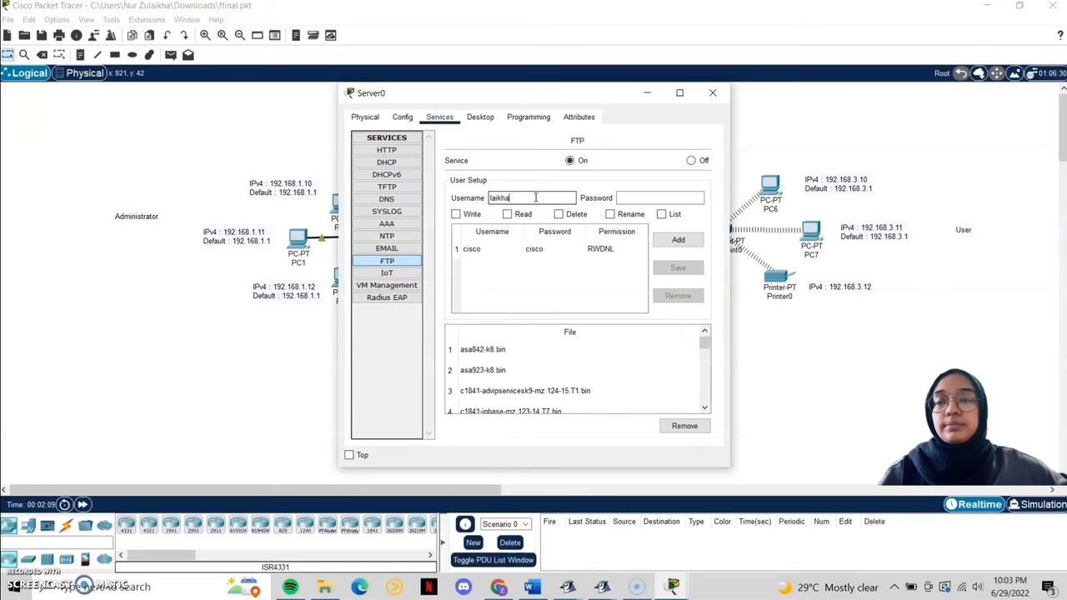
type("laikha")
left_click(653, 194)
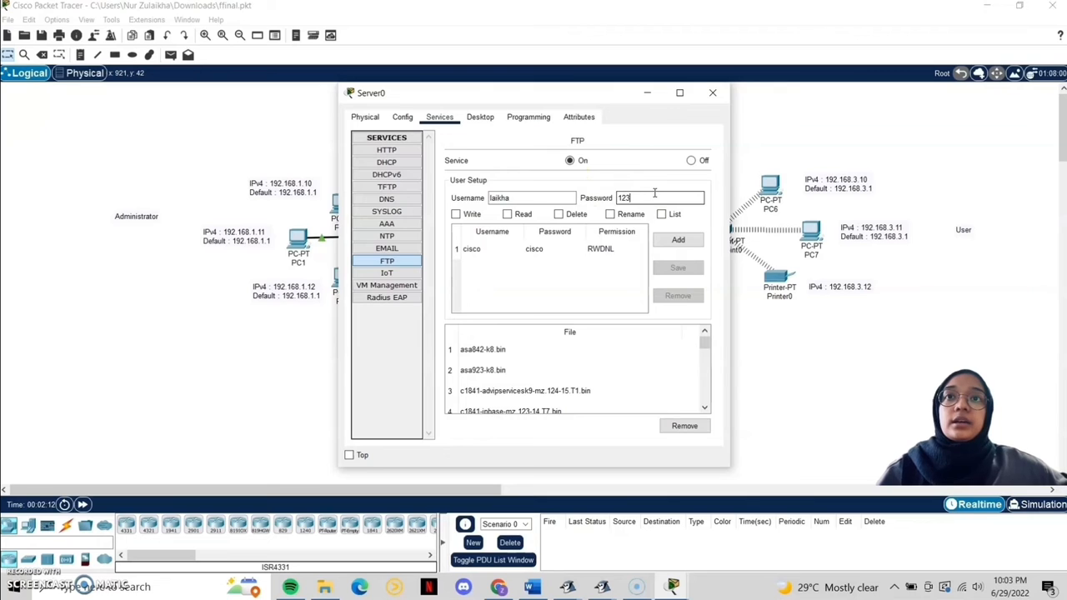
type("12345")
left_click(455, 215)
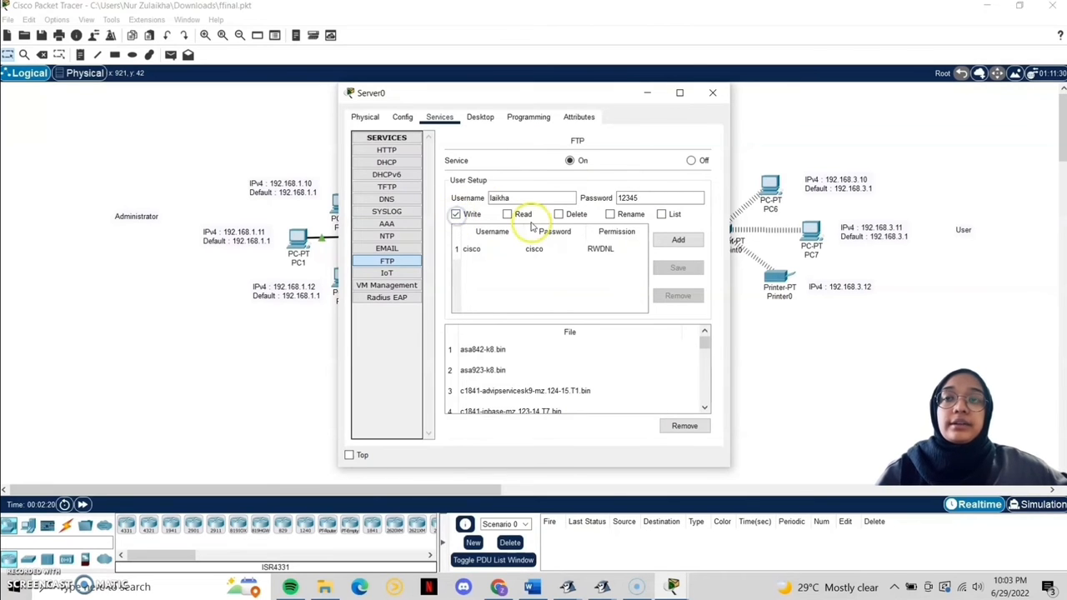
left_click(506, 215)
left_click(558, 214)
left_click(609, 214)
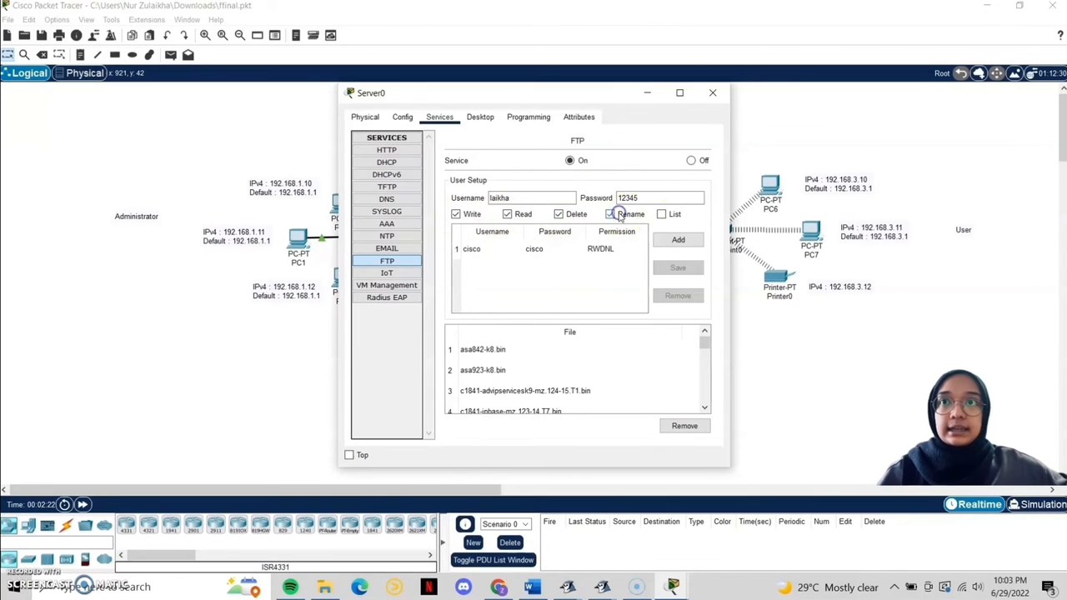
left_click(661, 215)
left_click(678, 240)
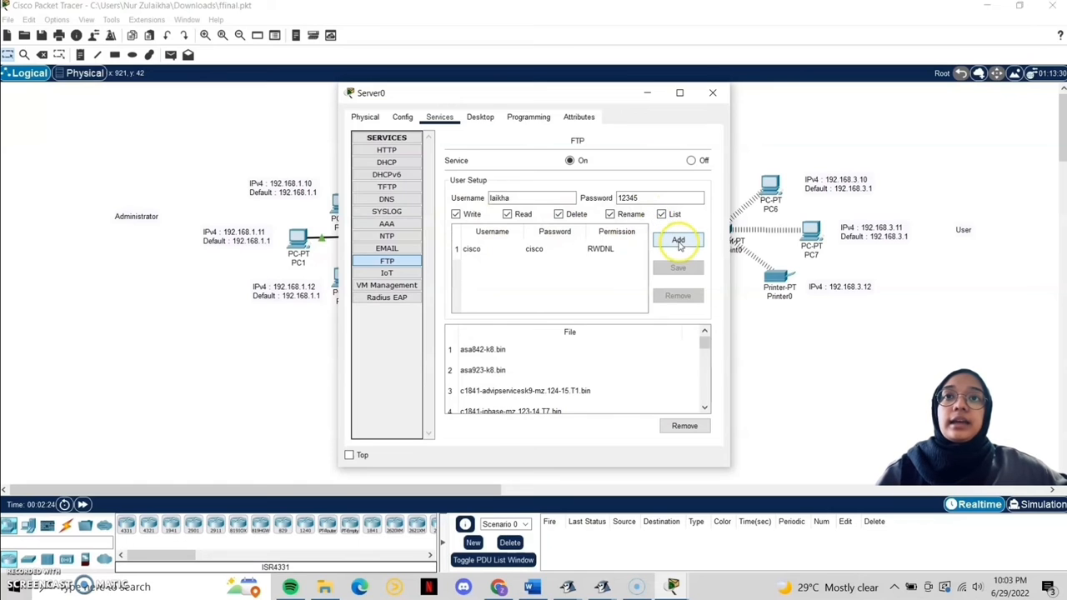
Step: Remove the cisco FTP user and close Server0's window
left_click(560, 254)
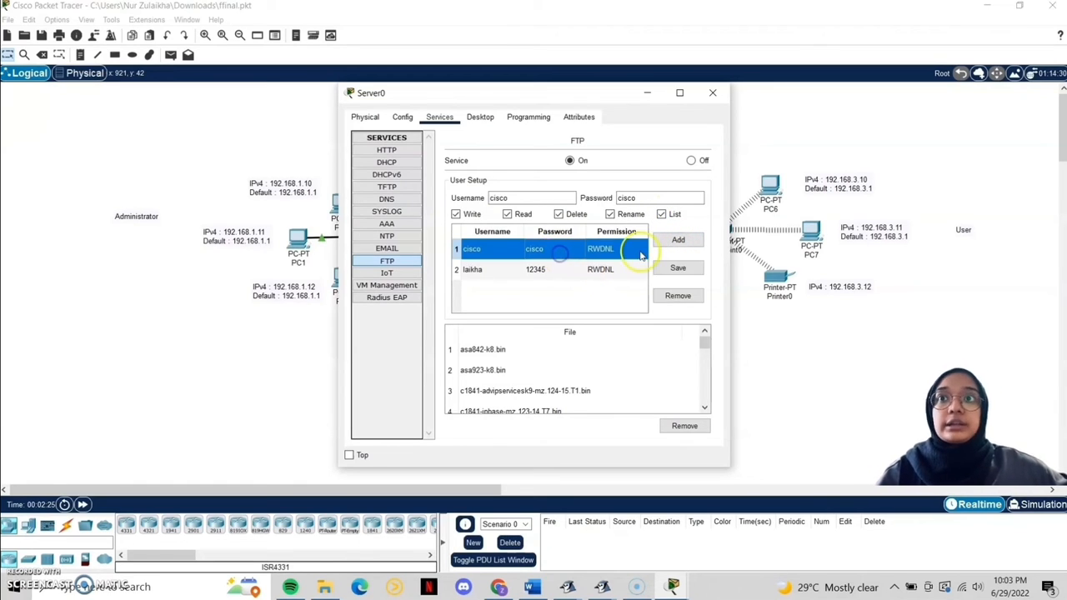
left_click(688, 297)
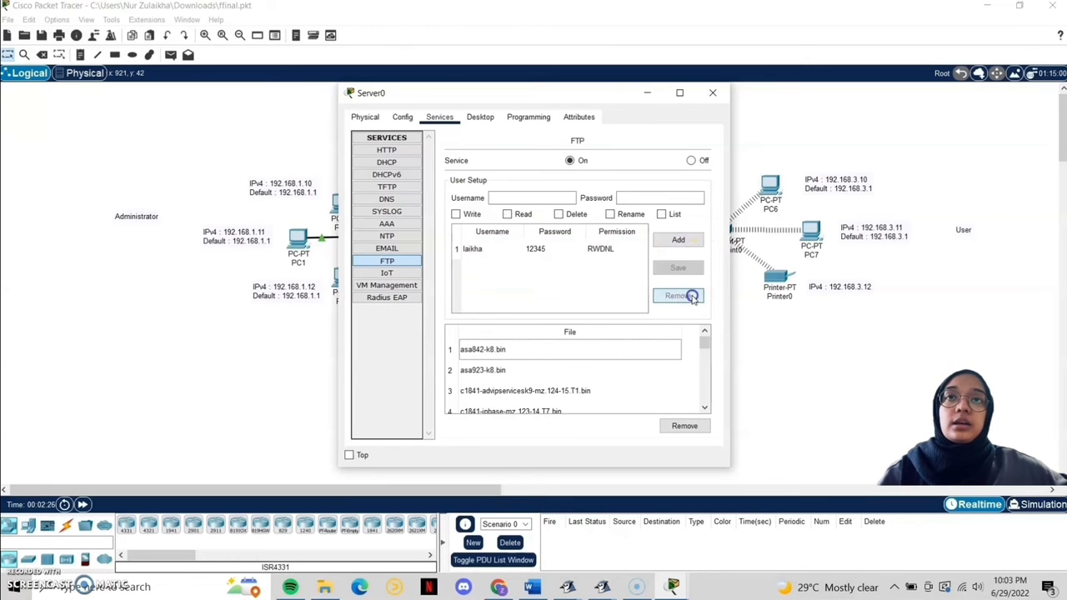
left_click(546, 288)
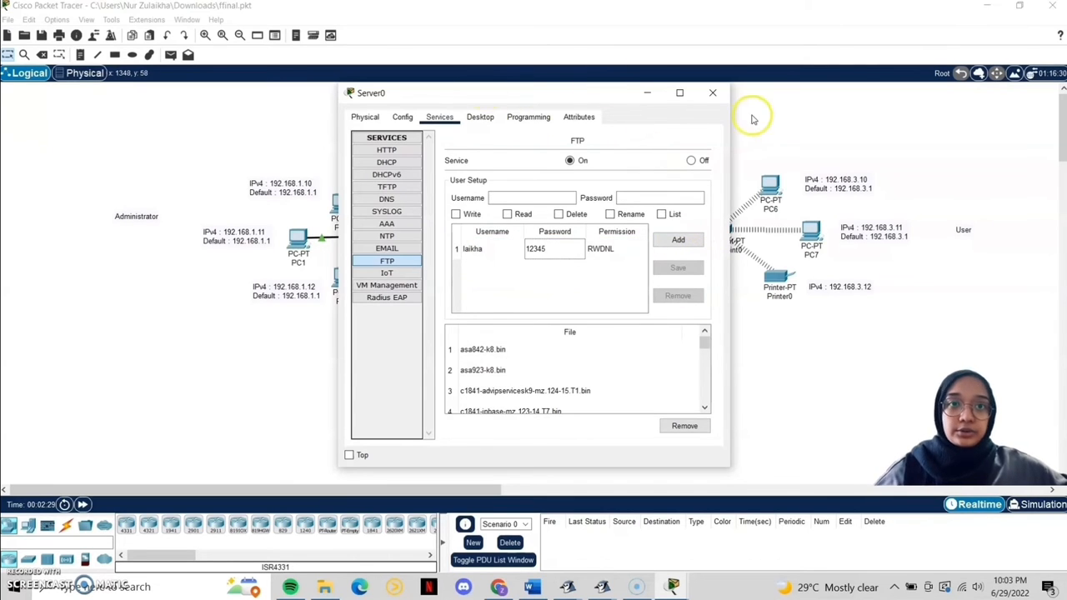
left_click(712, 93)
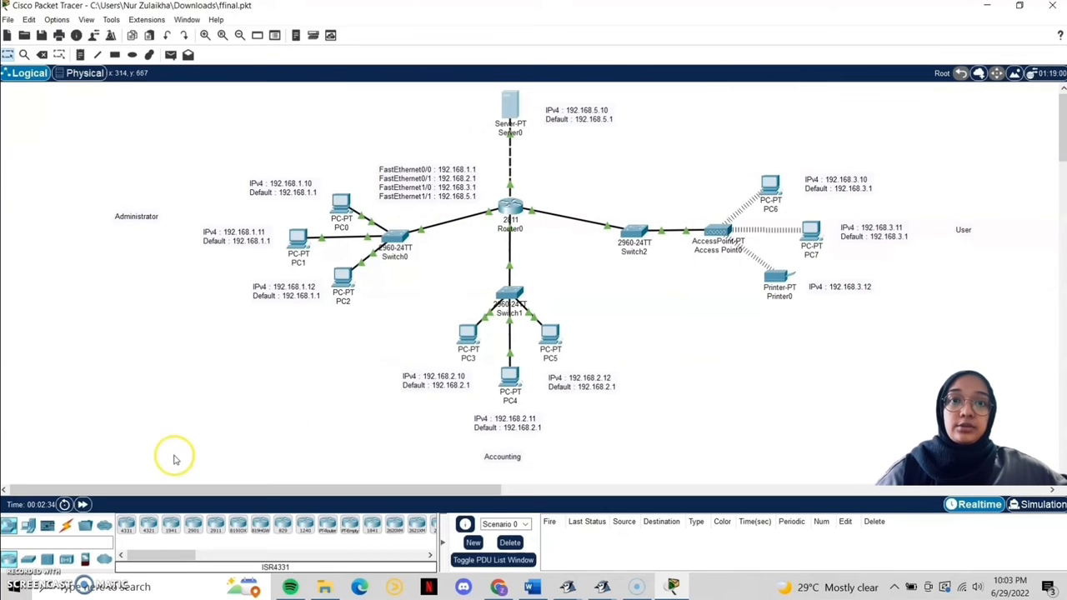
Step: Type 'i have 10 friends' in PC0's Text Editor and save it as friends
left_click(342, 203)
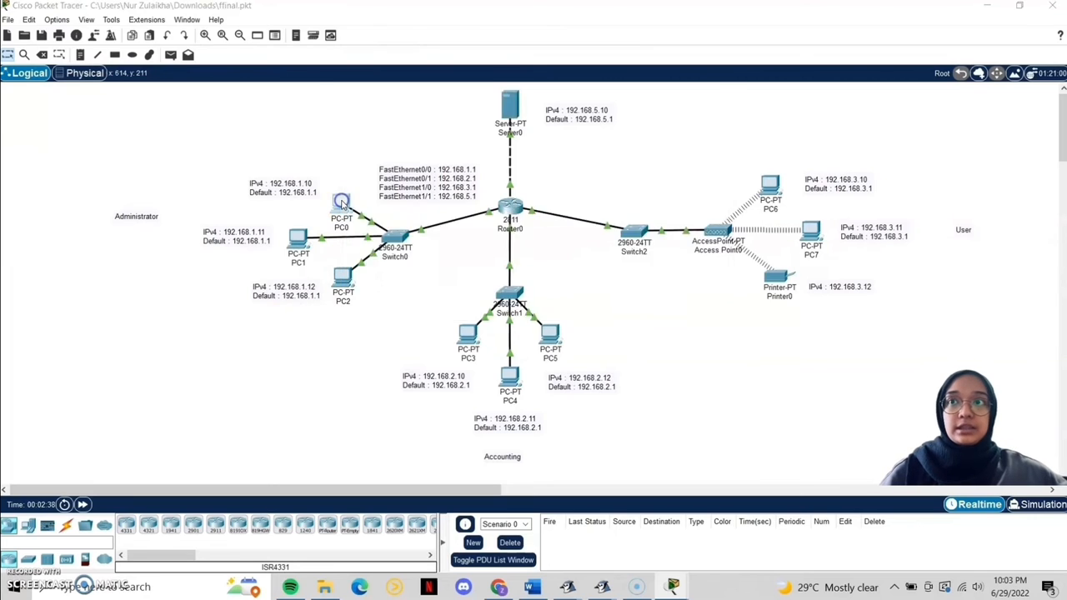
left_click(440, 116)
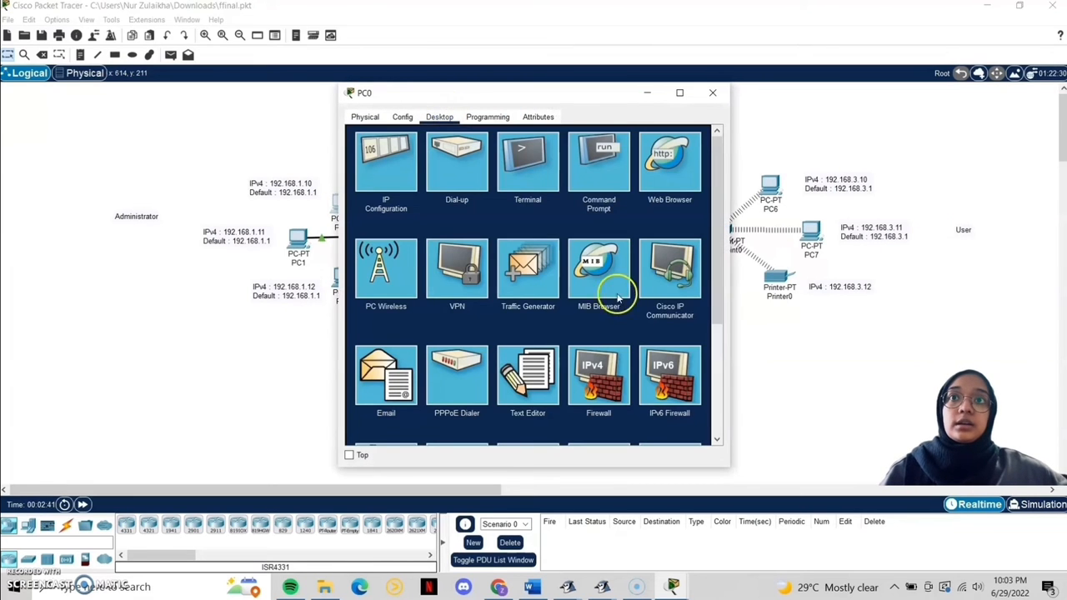
left_click(527, 387)
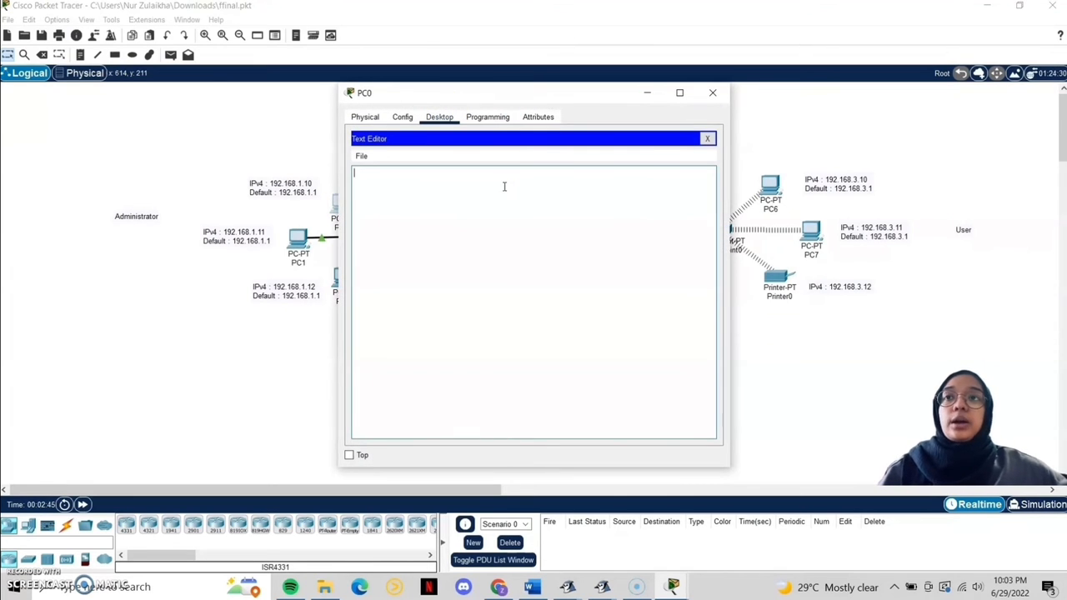
type("i h")
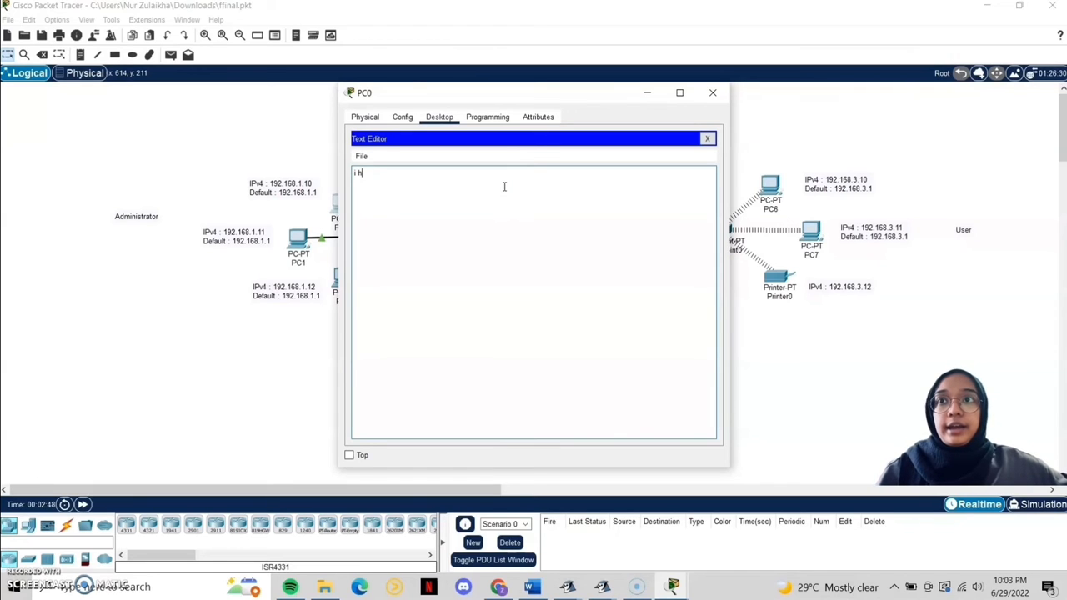
type("ave 1")
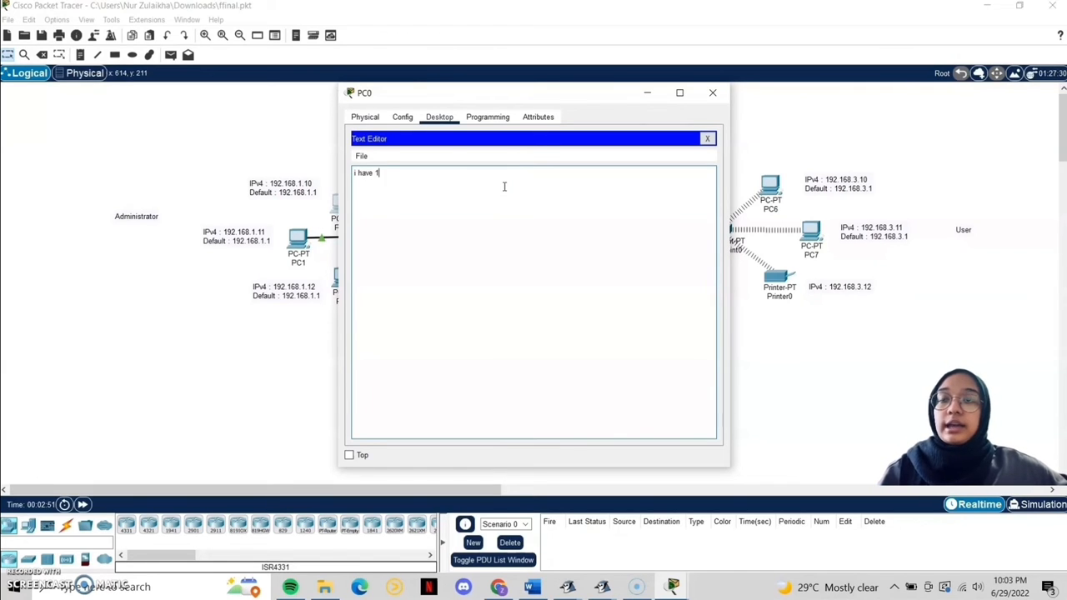
type("0 friends")
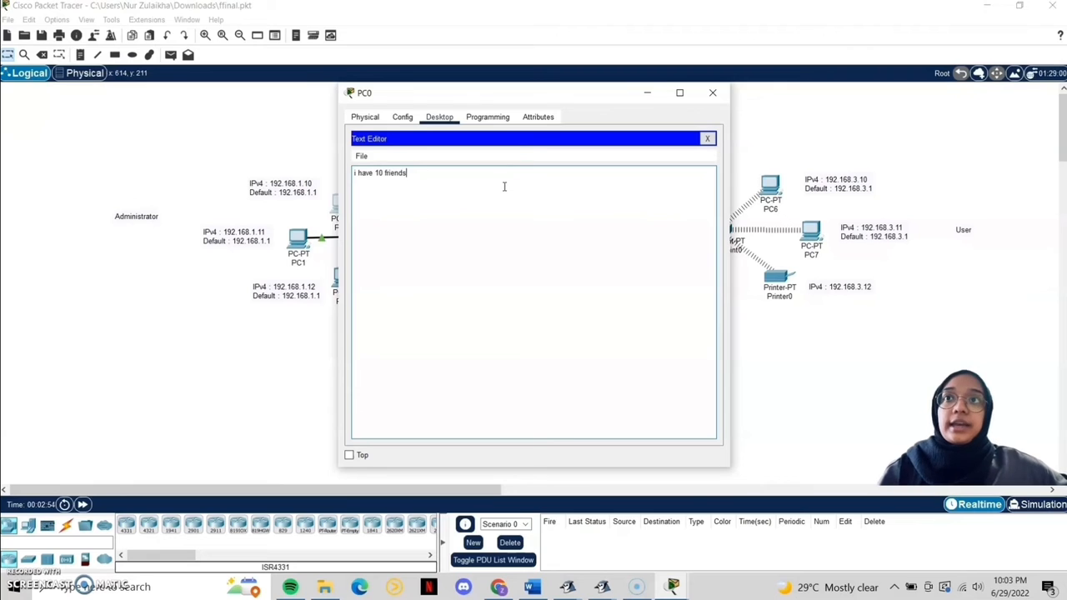
left_click(707, 138)
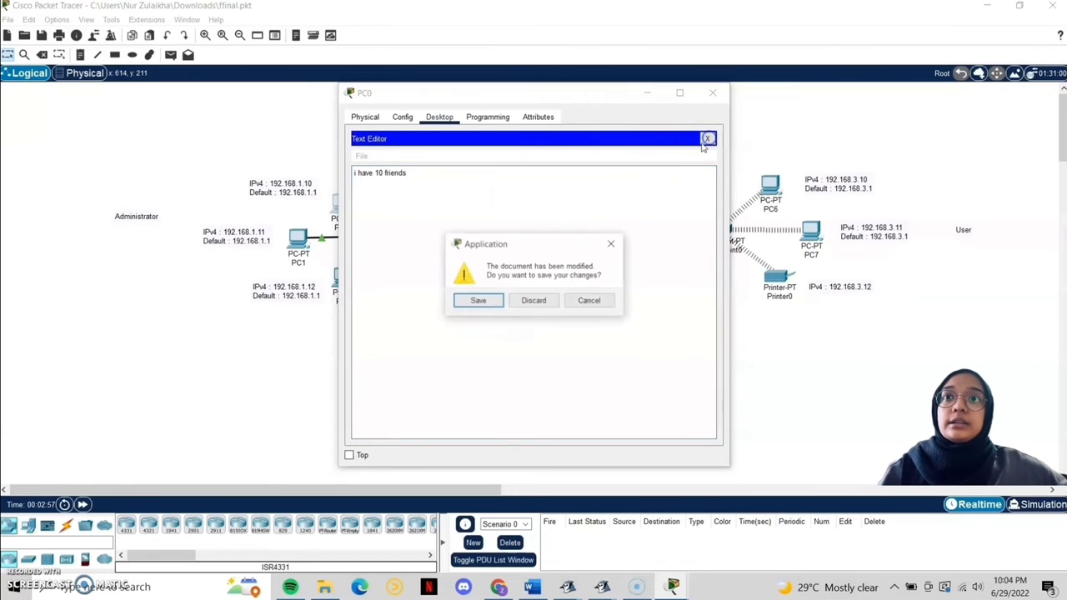
left_click(482, 301)
left_click(522, 282)
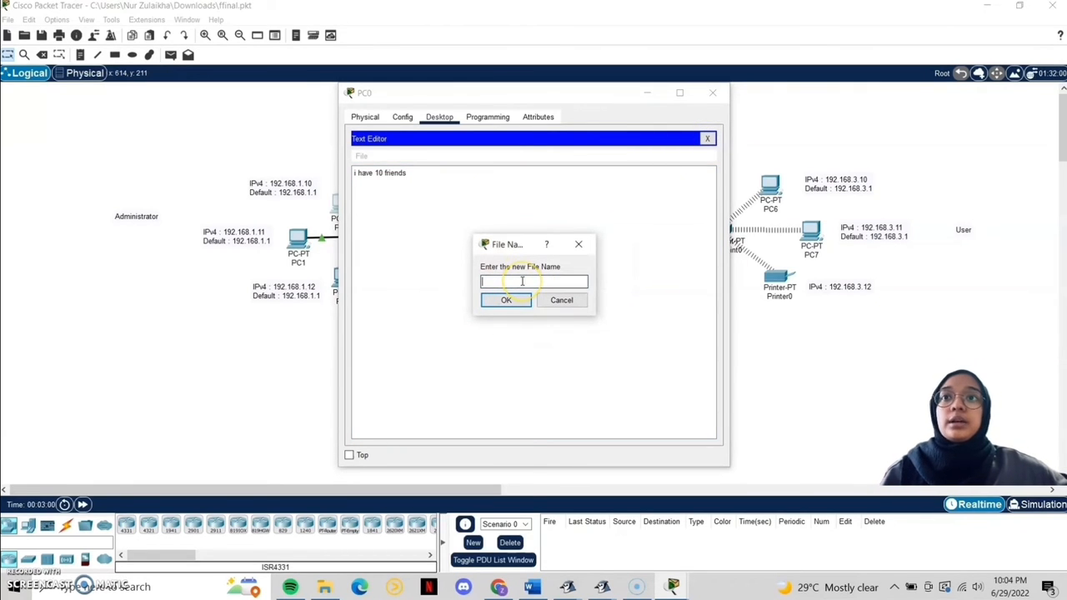
type("friends")
left_click(506, 301)
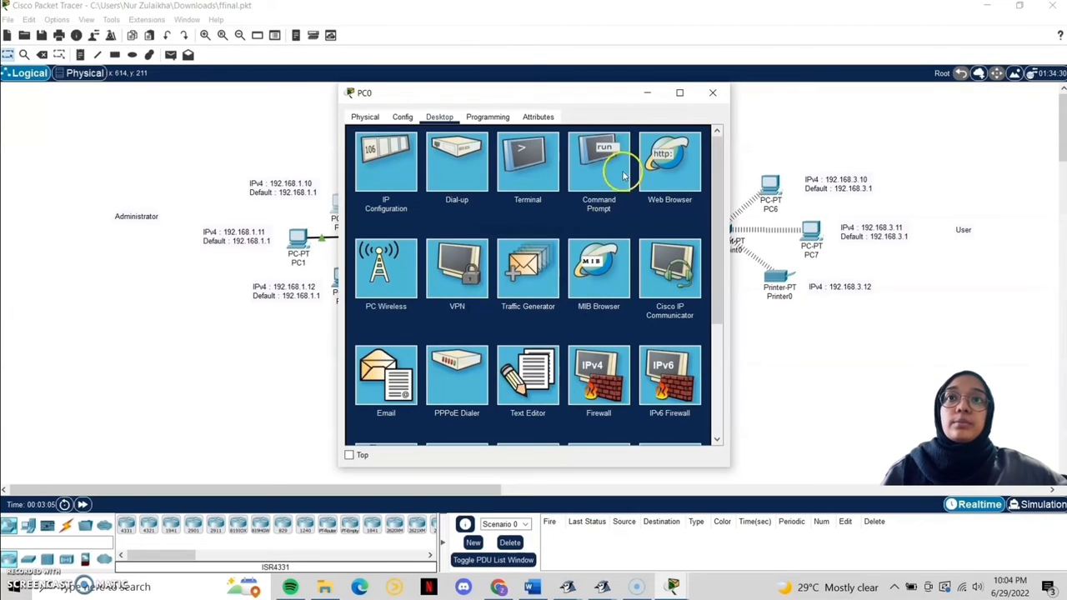
Step: List PC0's local files with dir in the Command Prompt
left_click(622, 175)
type("dir")
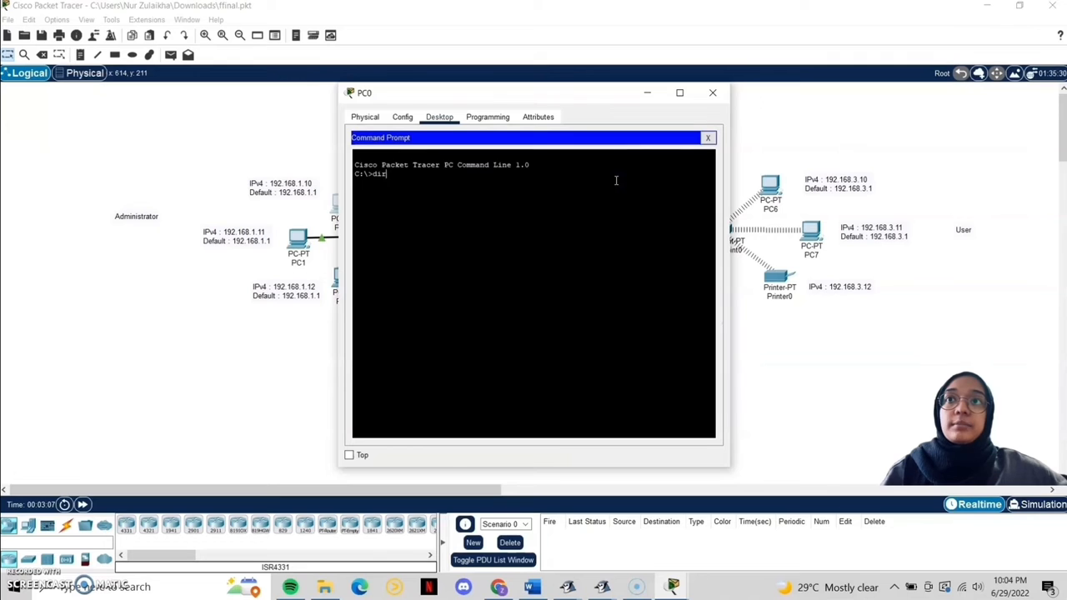
key("Return")
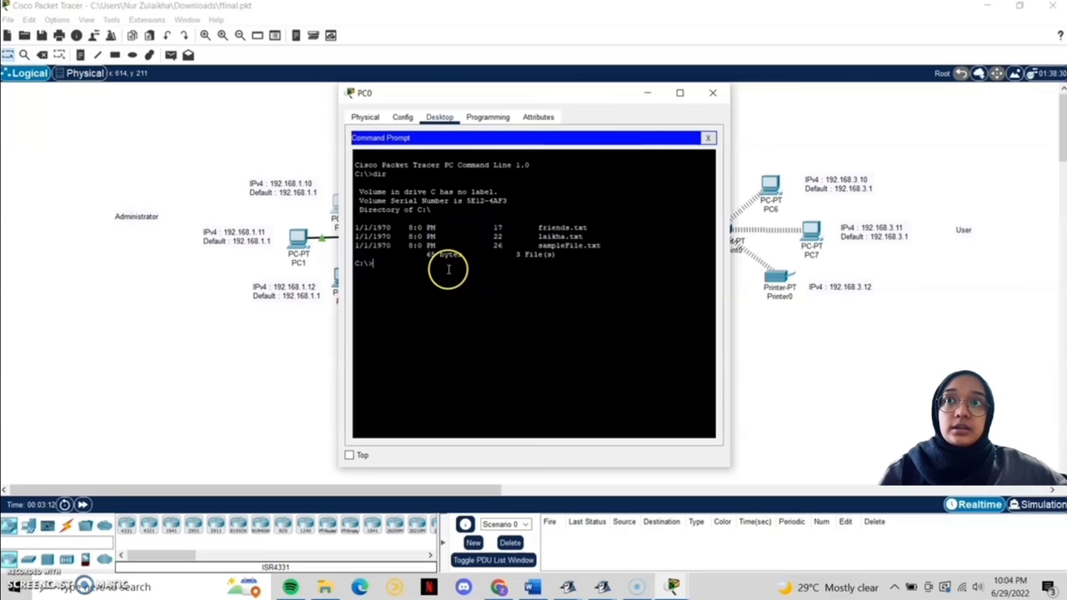
Step: Log in to the FTP server at 192.168.5.10 with the FTP user's credentials and run dir
type("ftp")
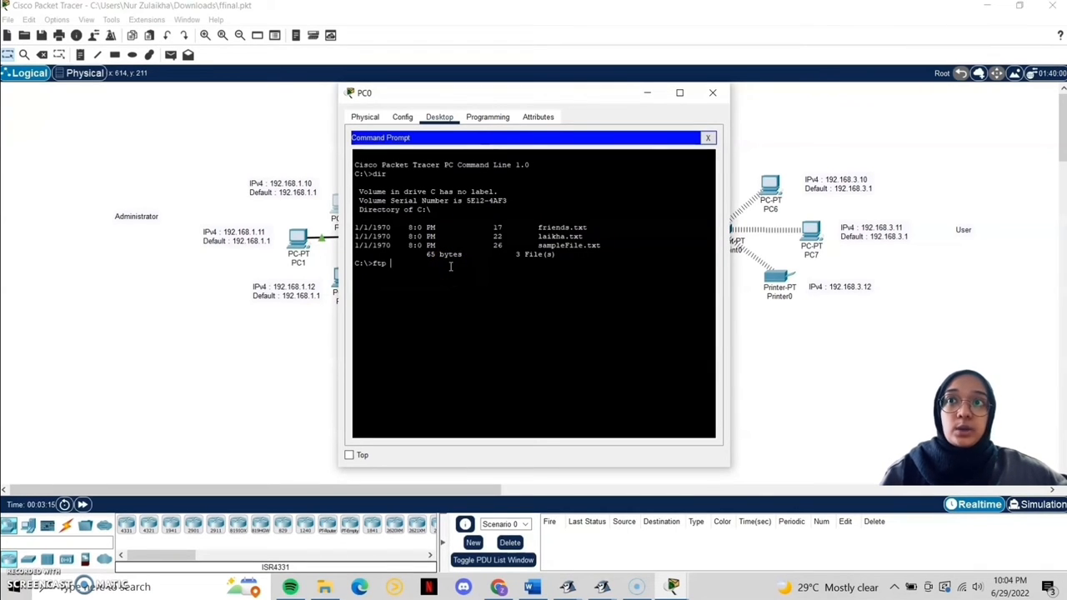
type(" 1")
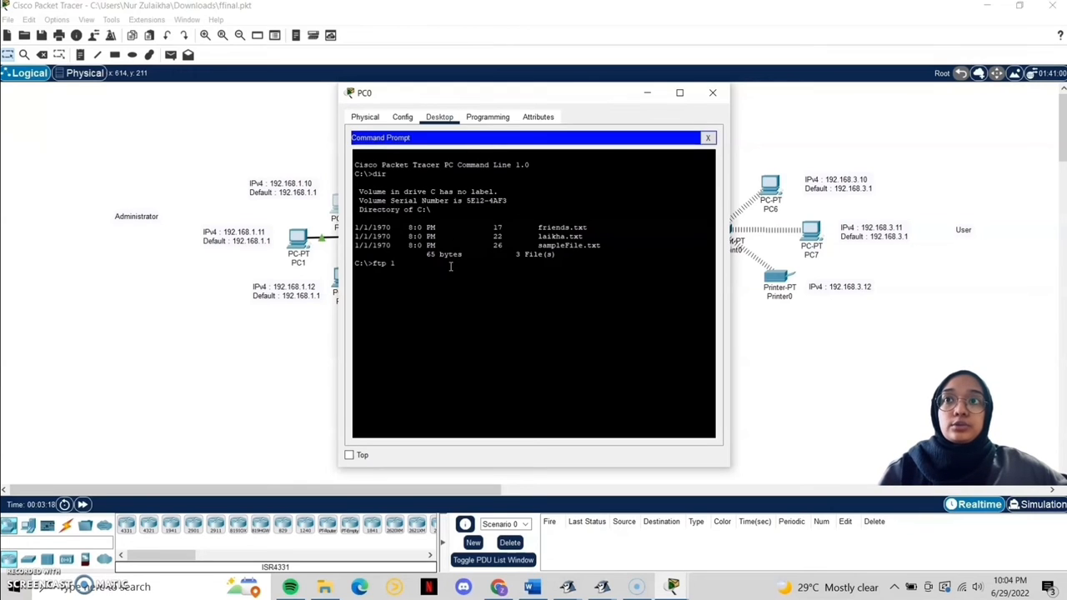
type("92.168")
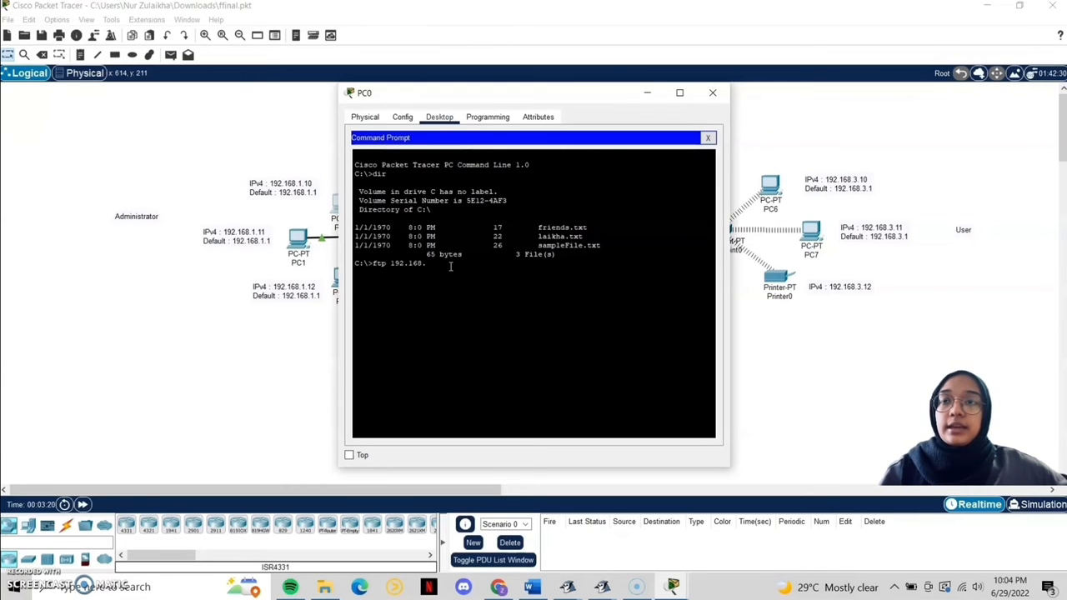
type(".5.")
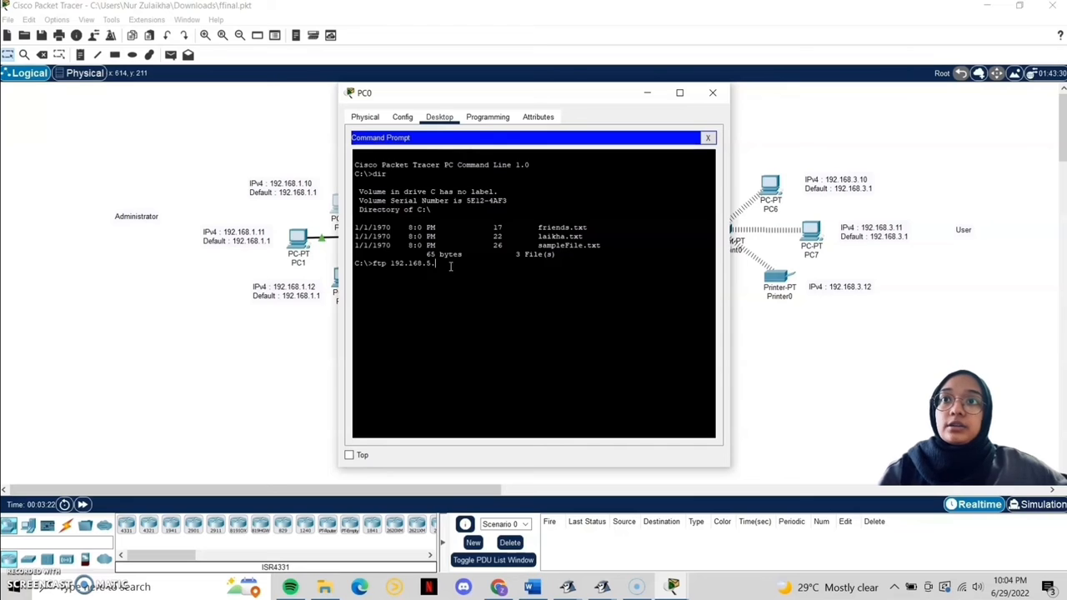
type("10")
key("Return")
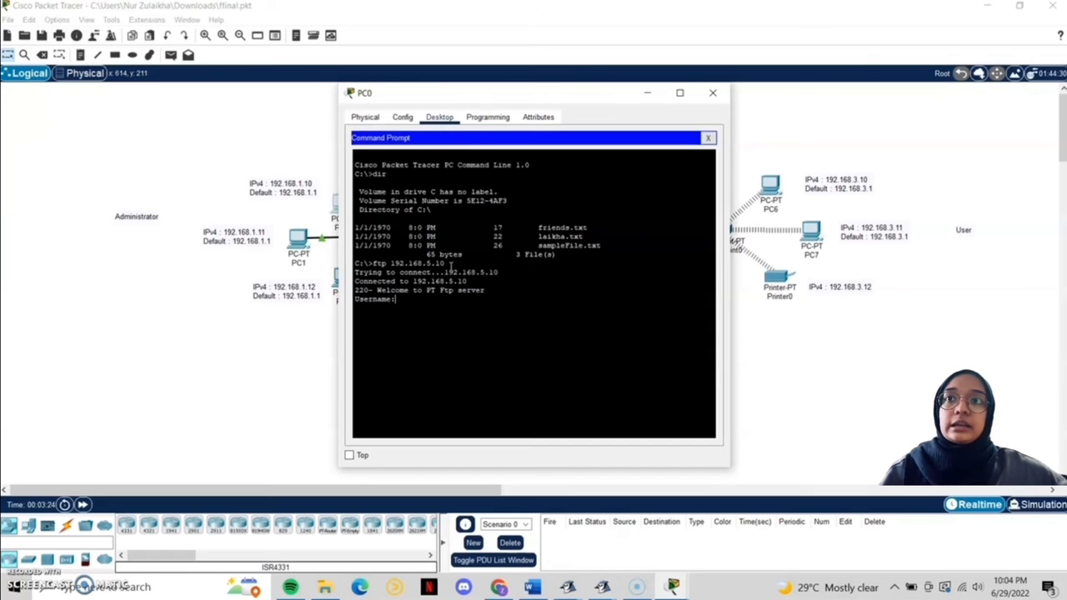
type("laikha")
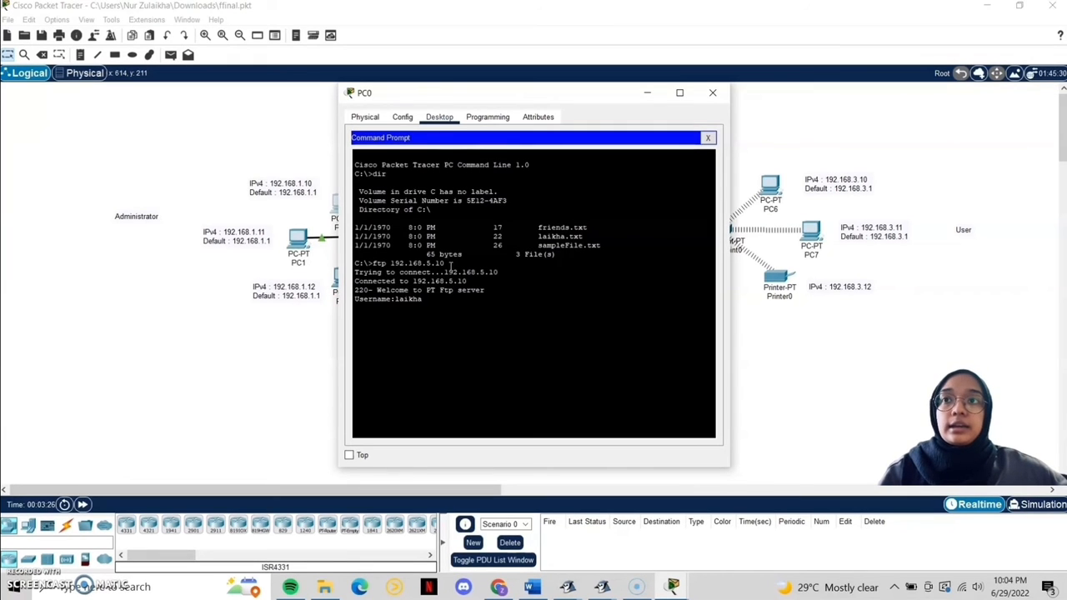
key("Return")
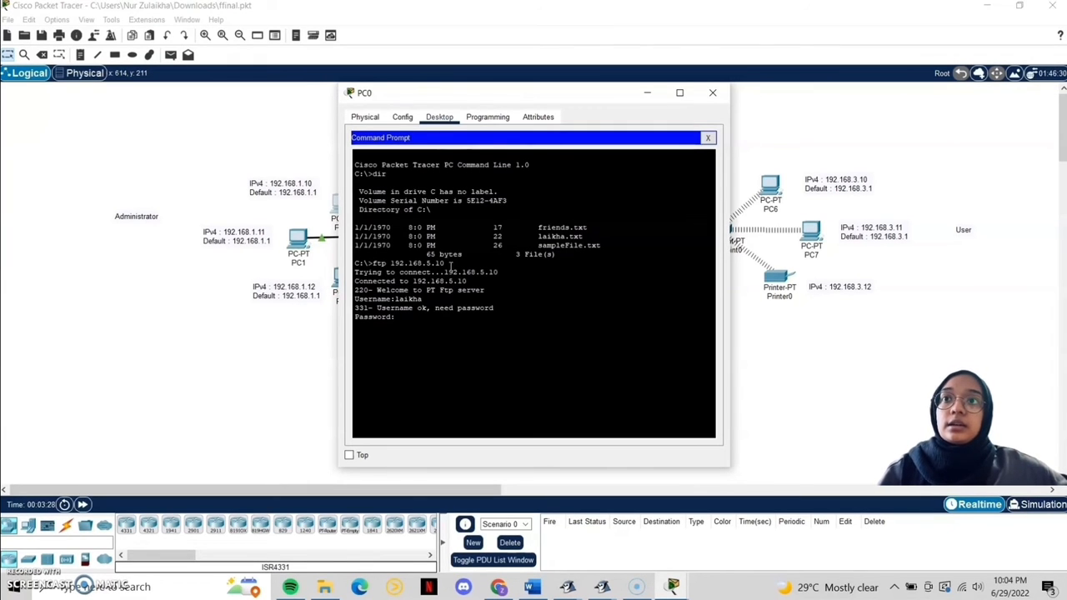
key("Return")
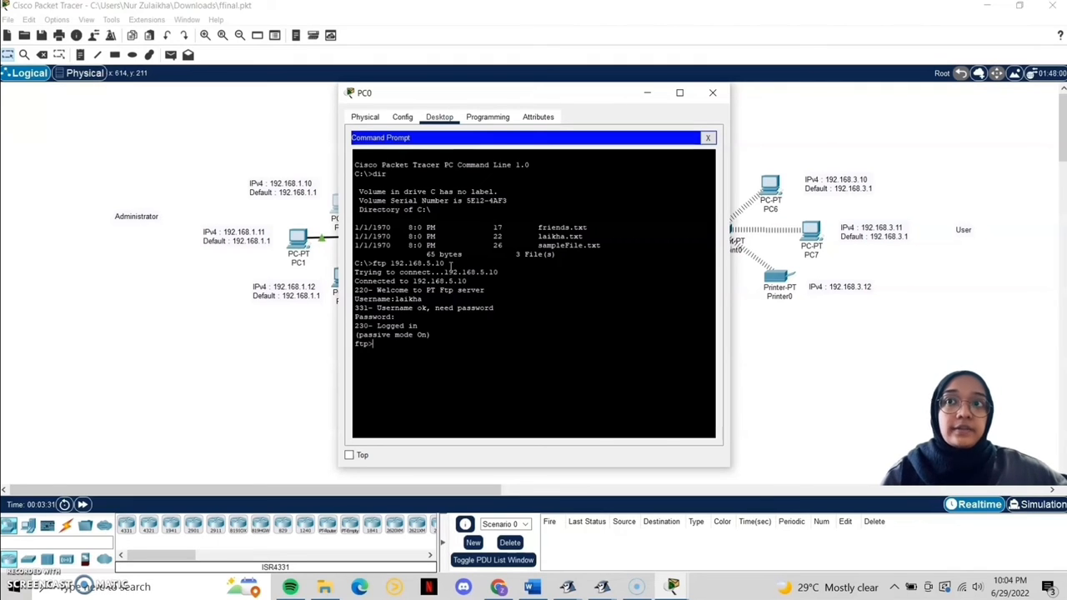
type("dir")
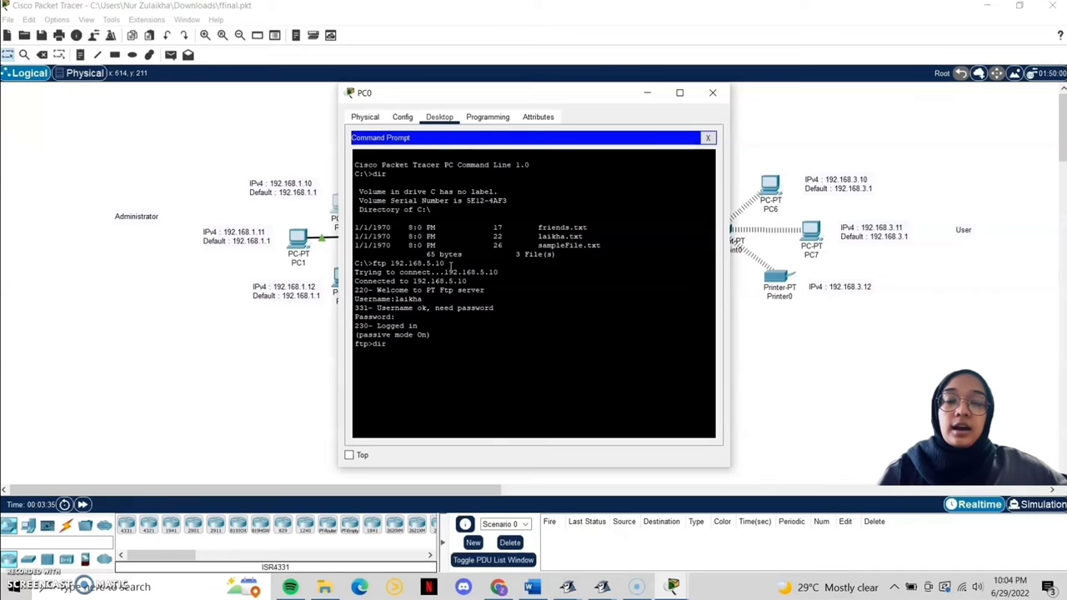
key("Return")
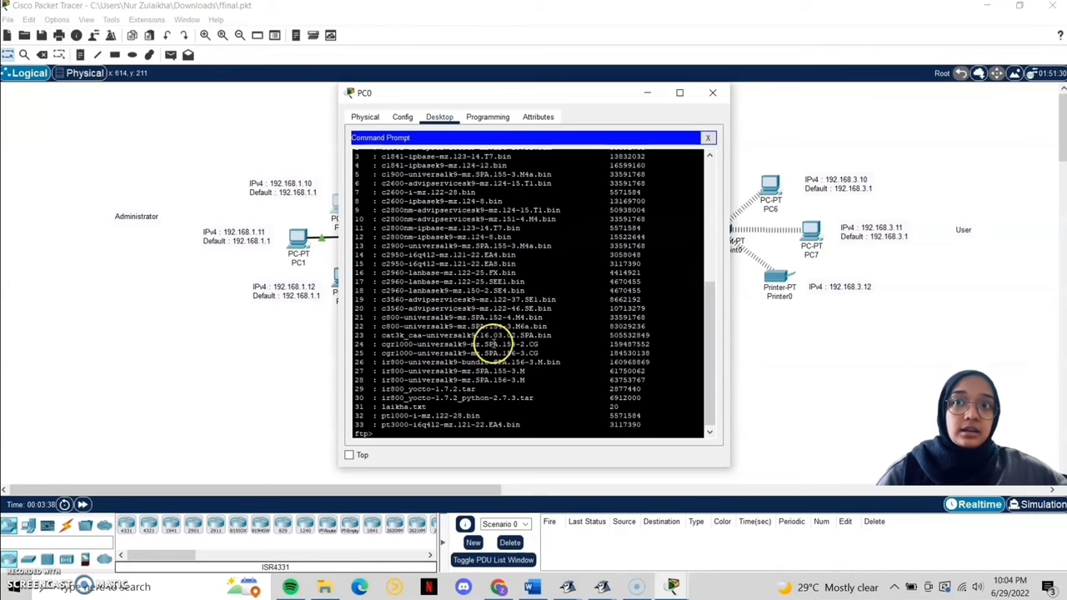
Step: Upload friends.txt from PC0 to the 192.168.5.10 FTP server with put
scroll(504, 362, "up", 4)
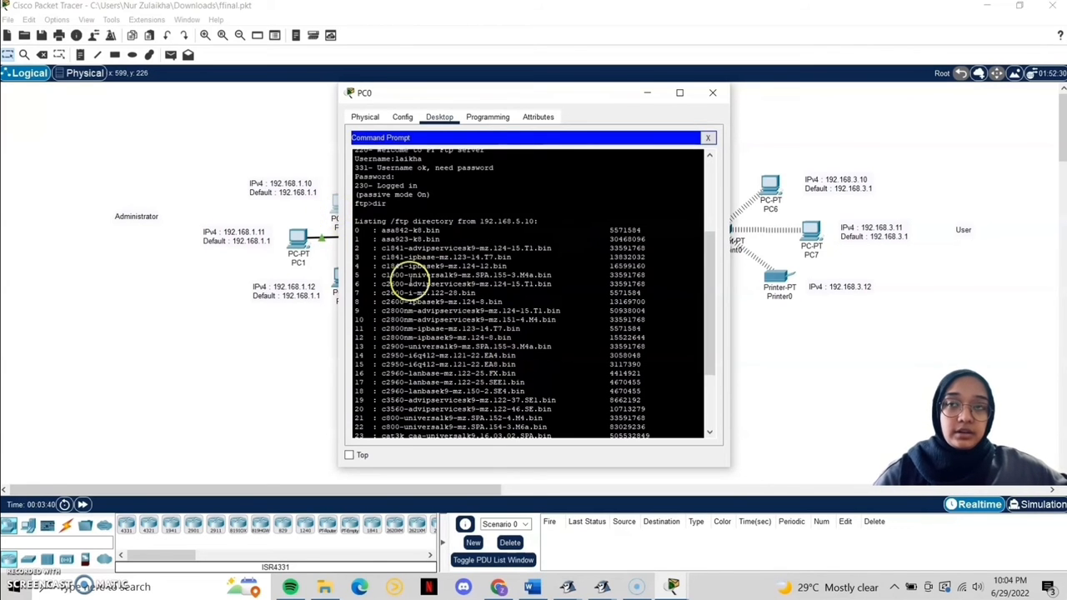
scroll(417, 392, "down", 4)
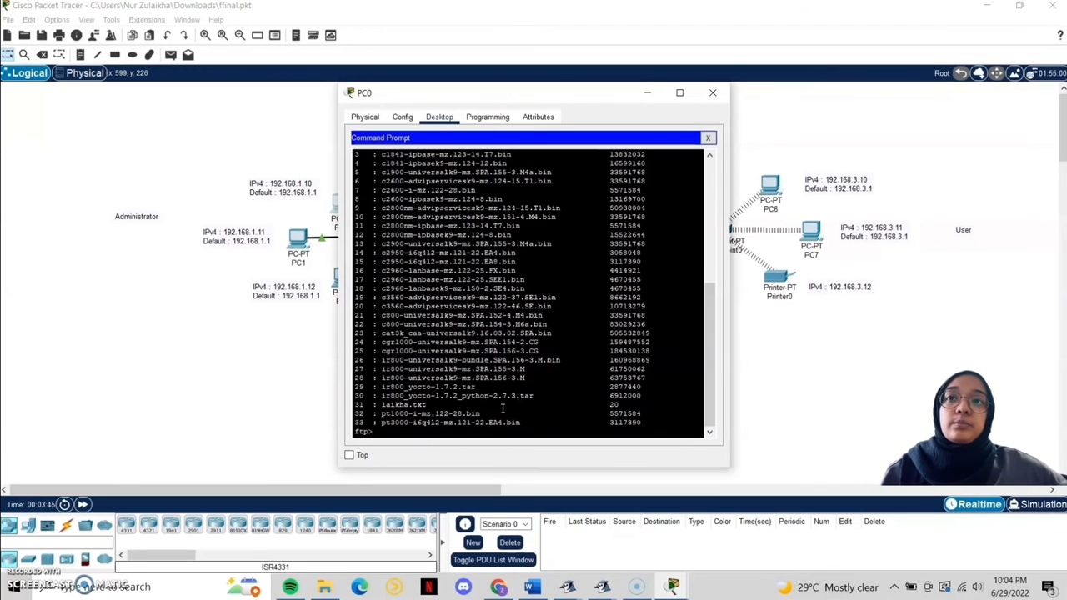
type("put")
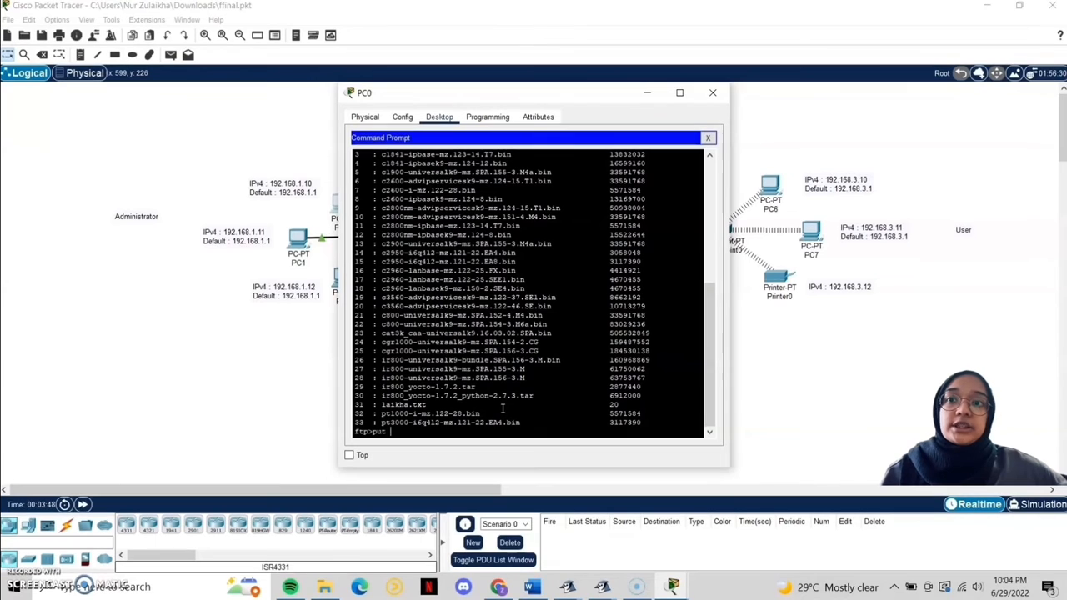
type(" friends")
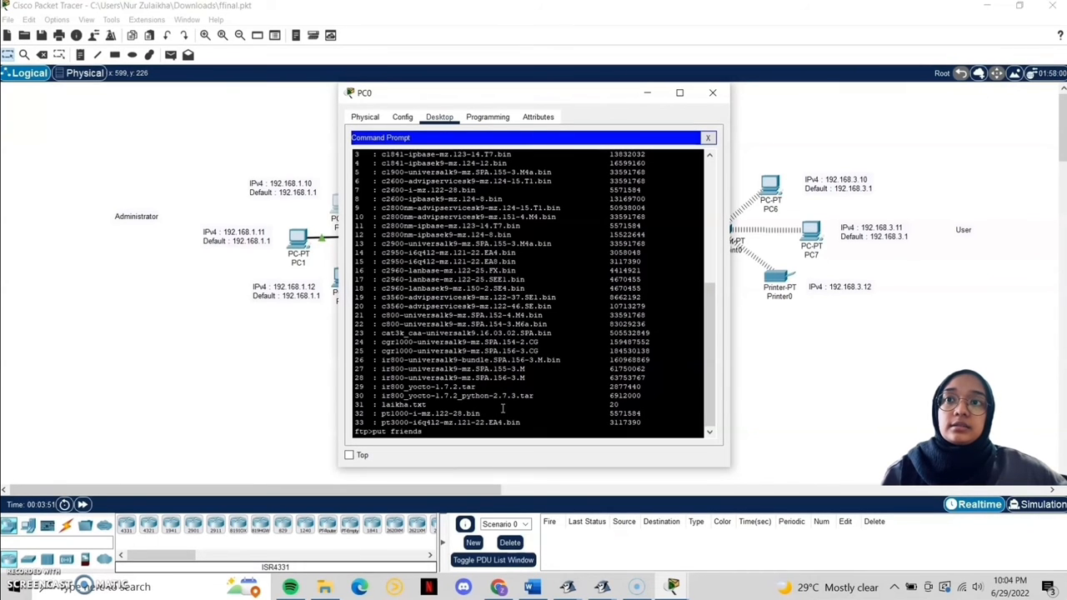
type(".txt")
key("Return")
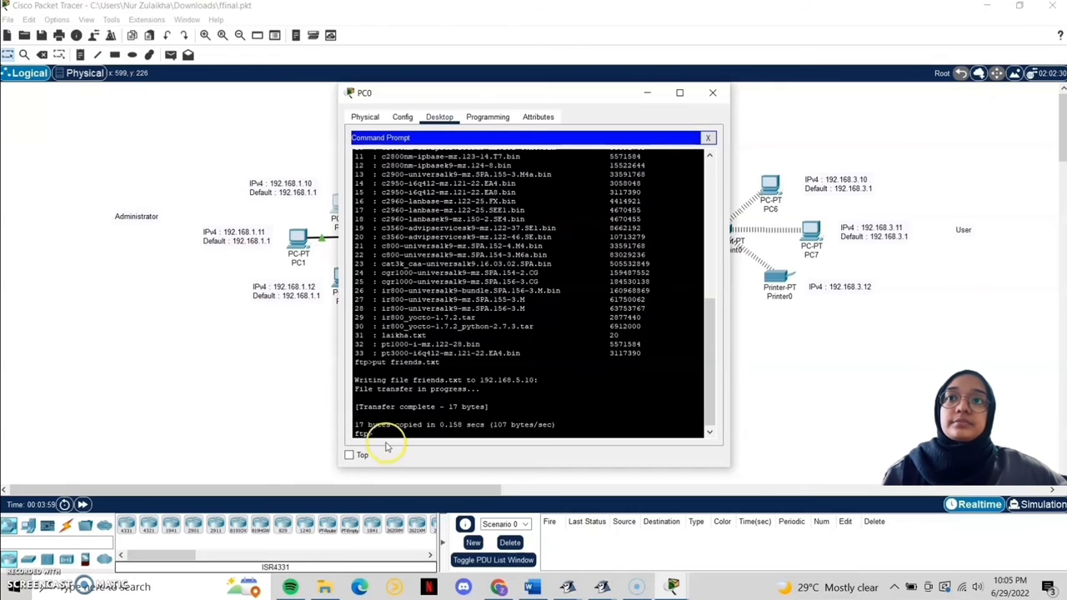
Step: Quit the FTP session and close PC0's window
type("quit")
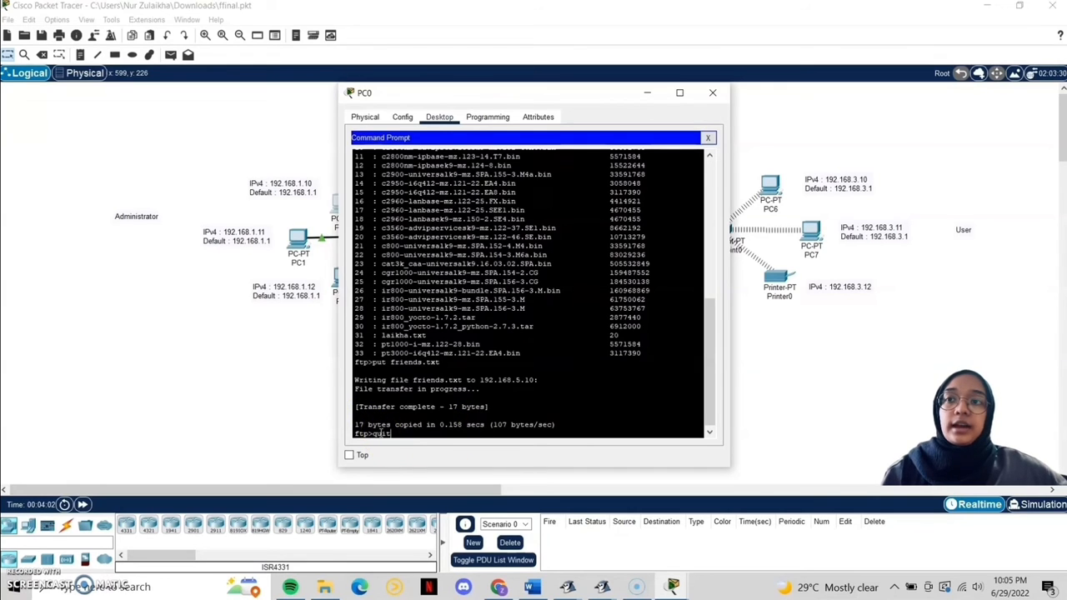
key("Return")
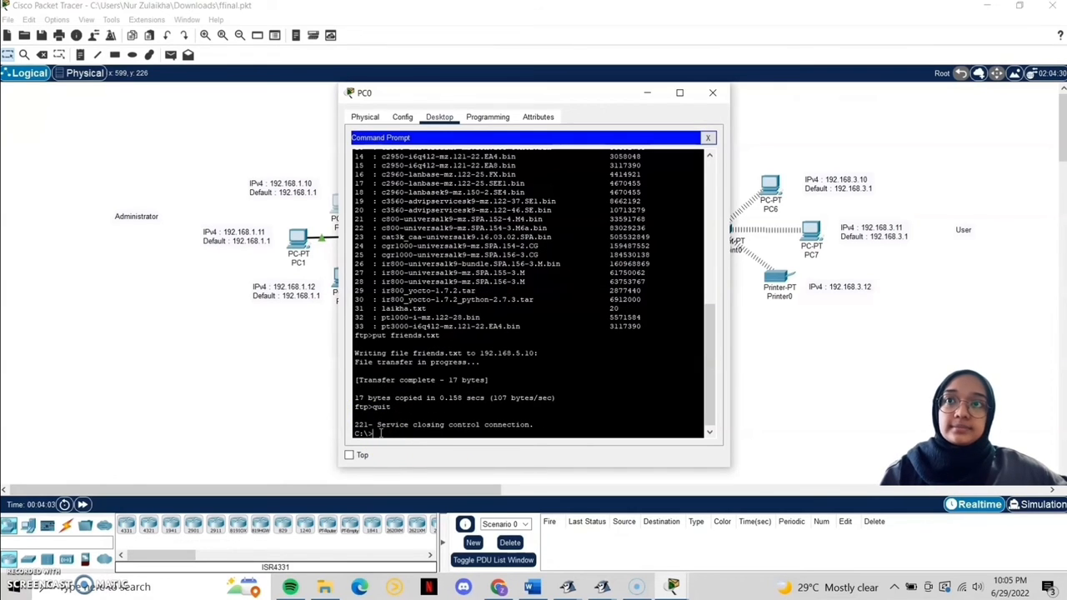
left_click(711, 93)
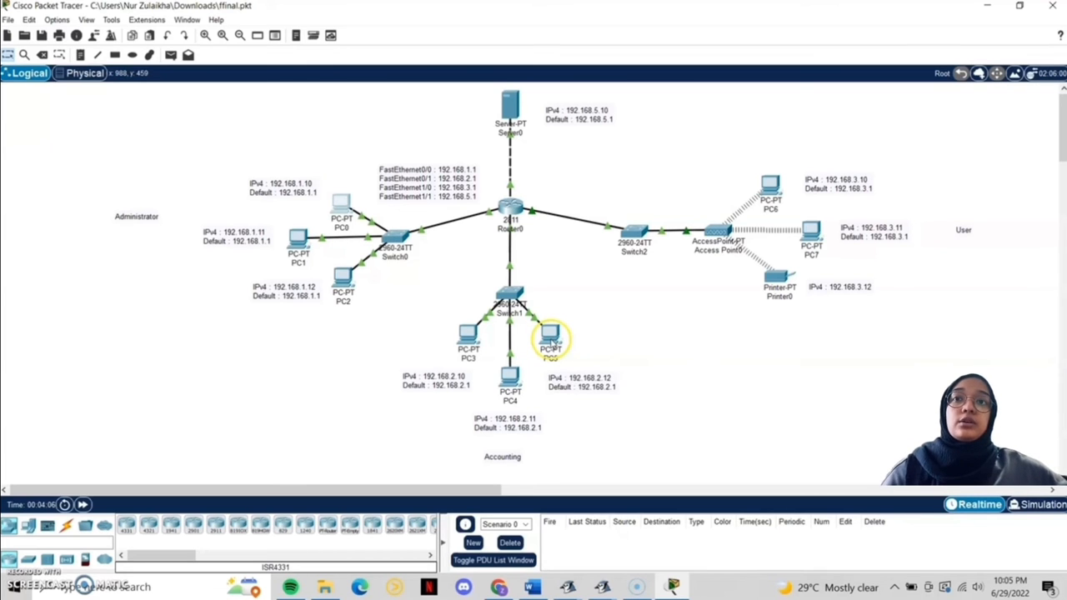
Step: Open PC5's command prompt and list its local files with dir
left_click(550, 337)
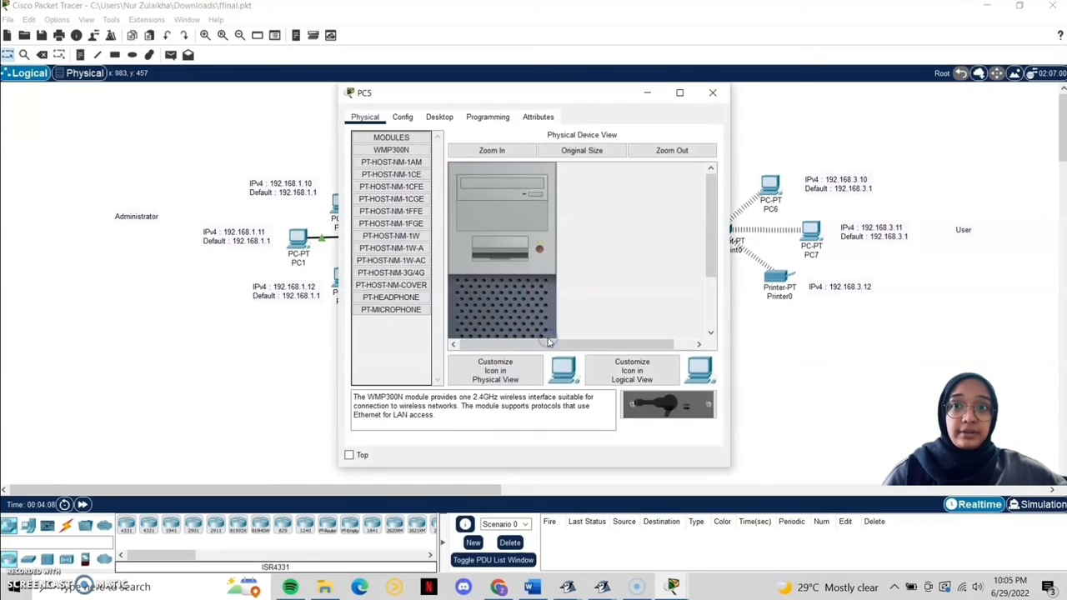
left_click(441, 115)
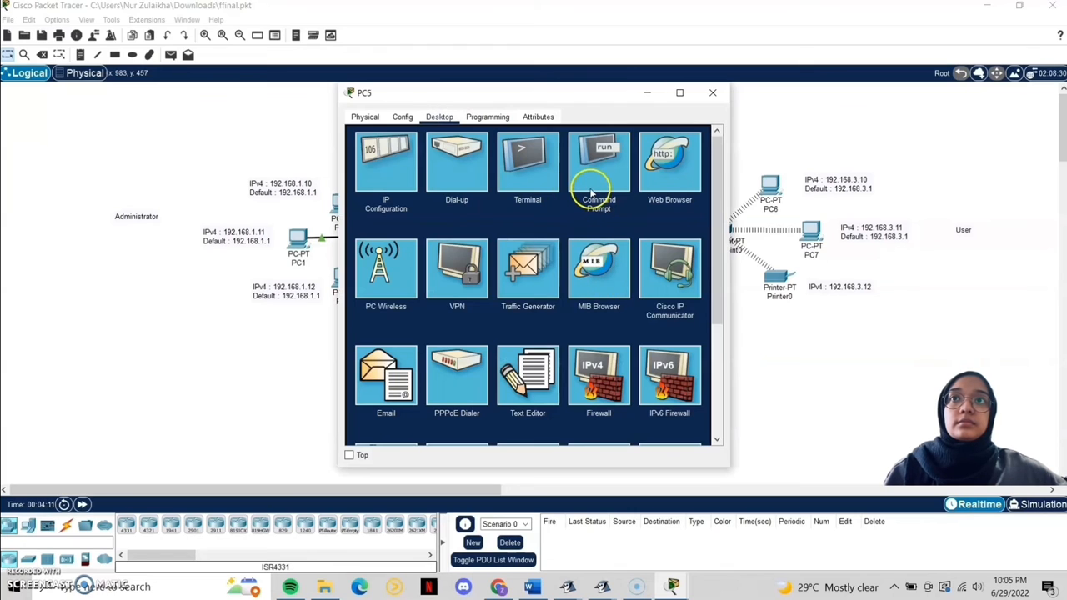
left_click(597, 171)
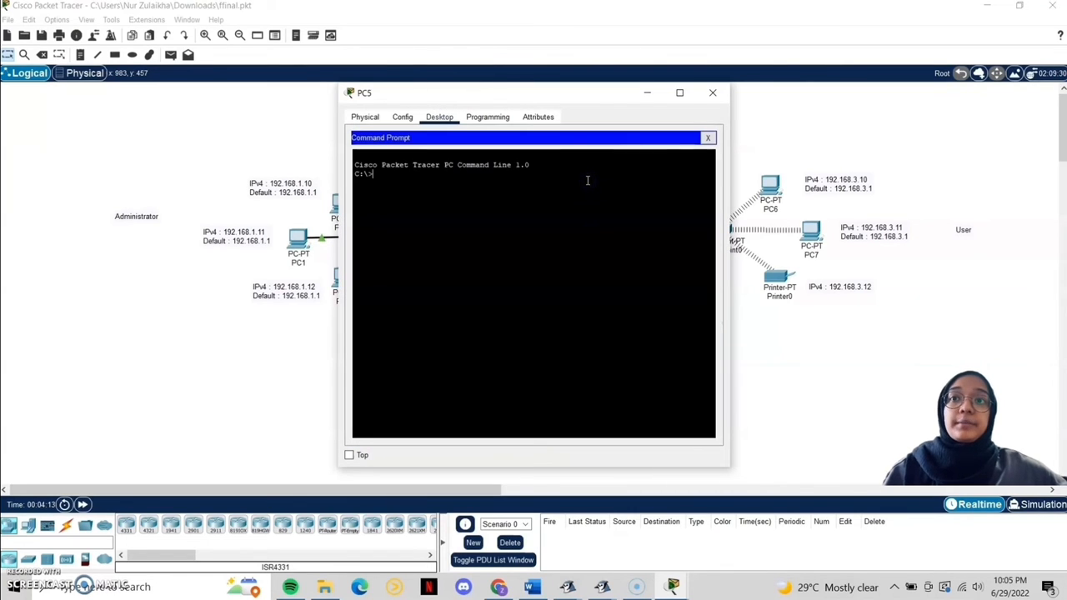
type("dir")
key("Return")
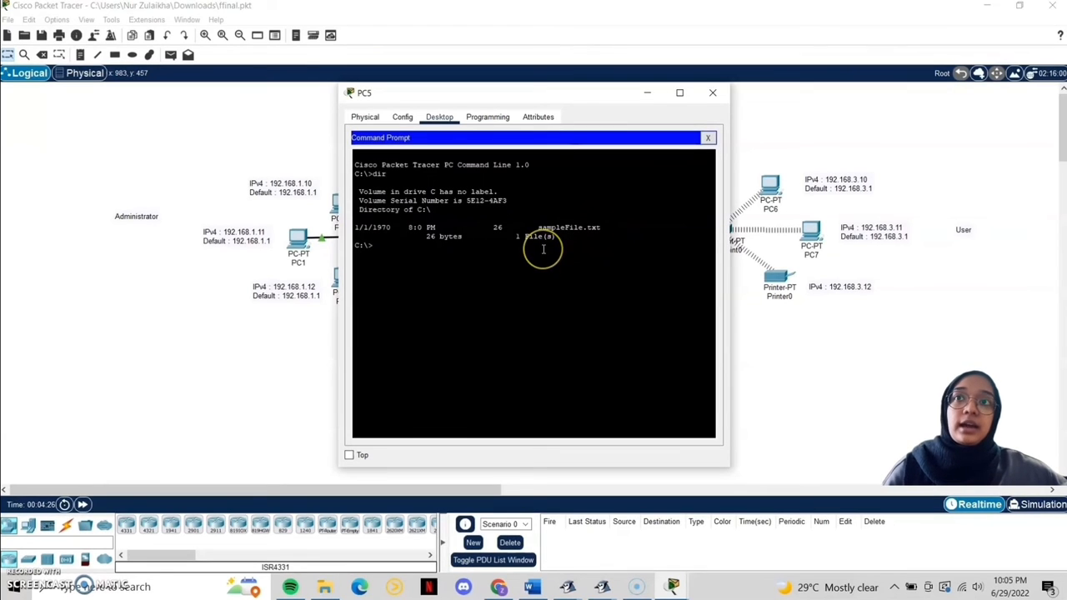
Step: Connect PC5 to the FTP server at 192.168.5.10 and log in with the username and password
type("ftp 192.168")
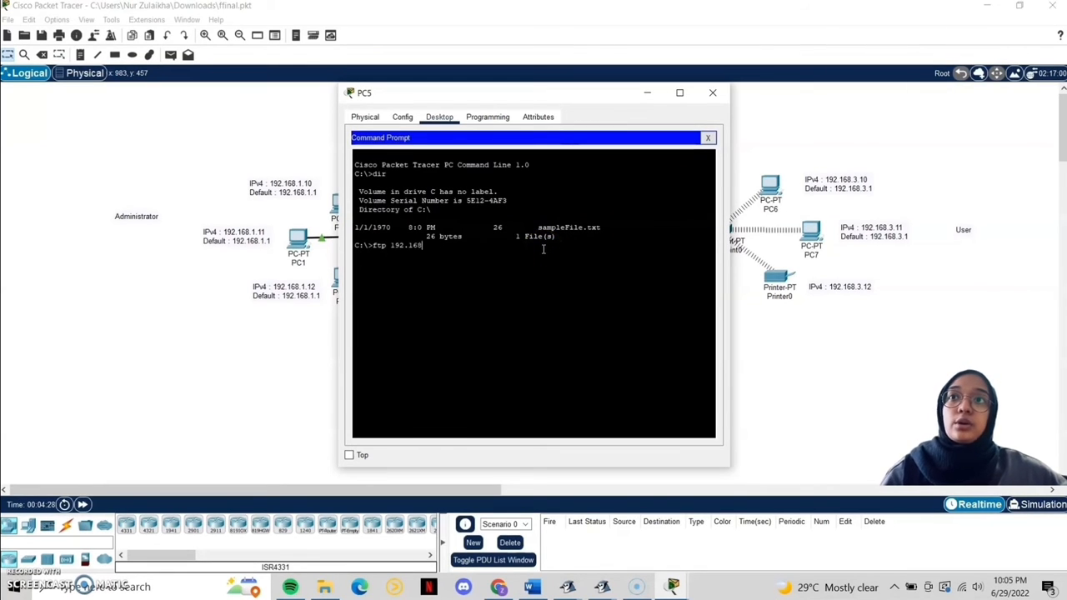
type(".5.10")
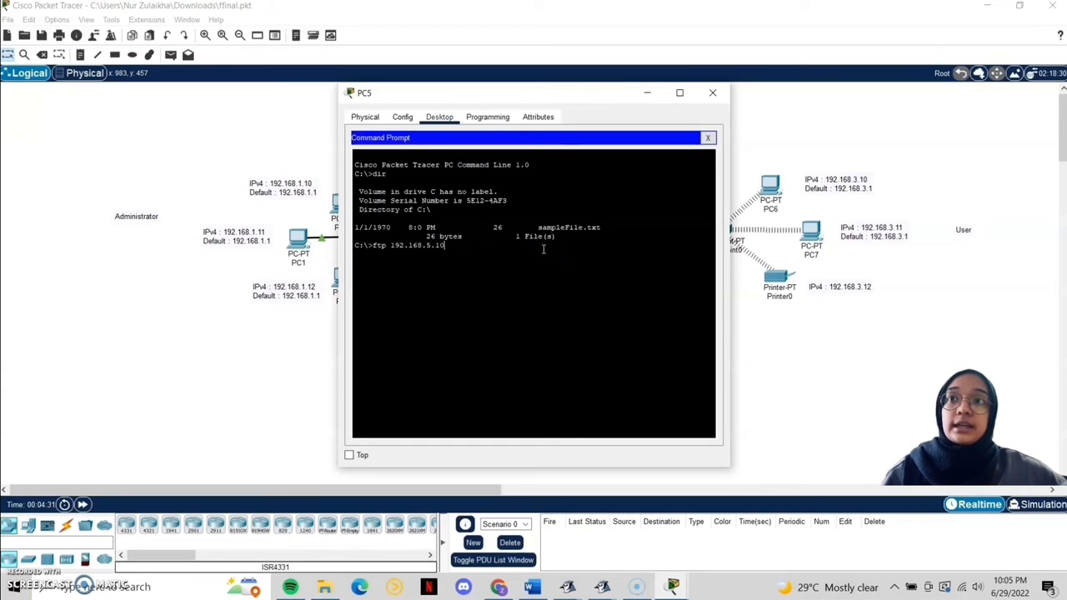
key("Return")
type("laikha")
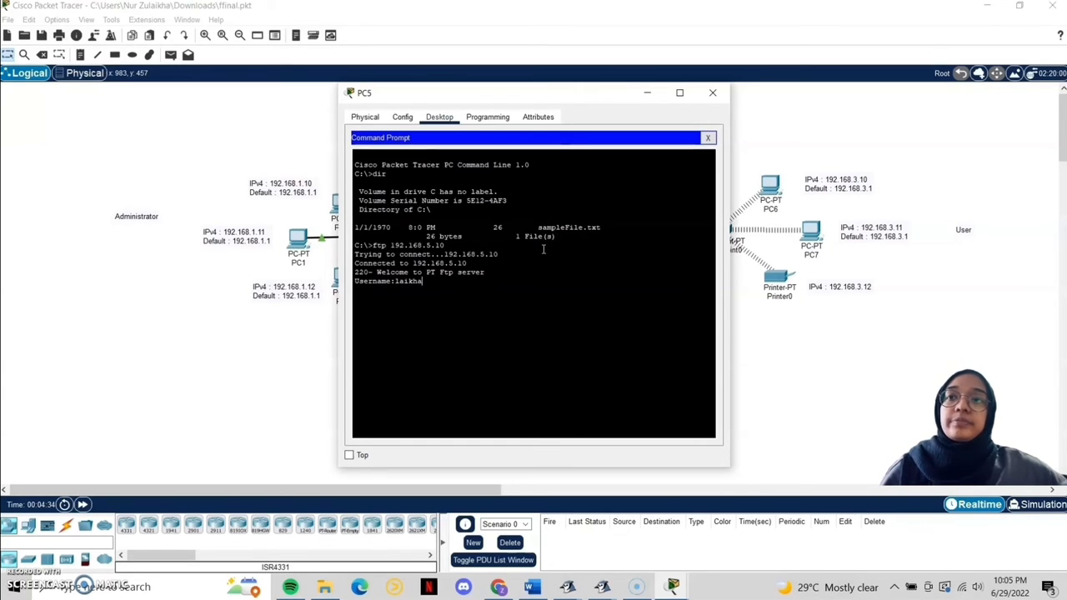
key("Return")
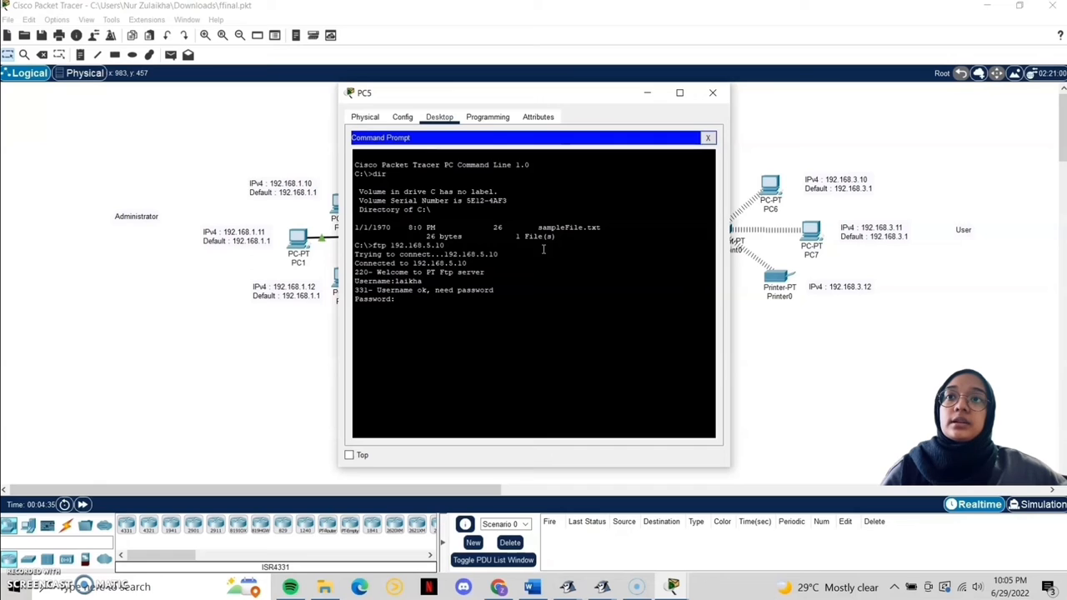
key("Return")
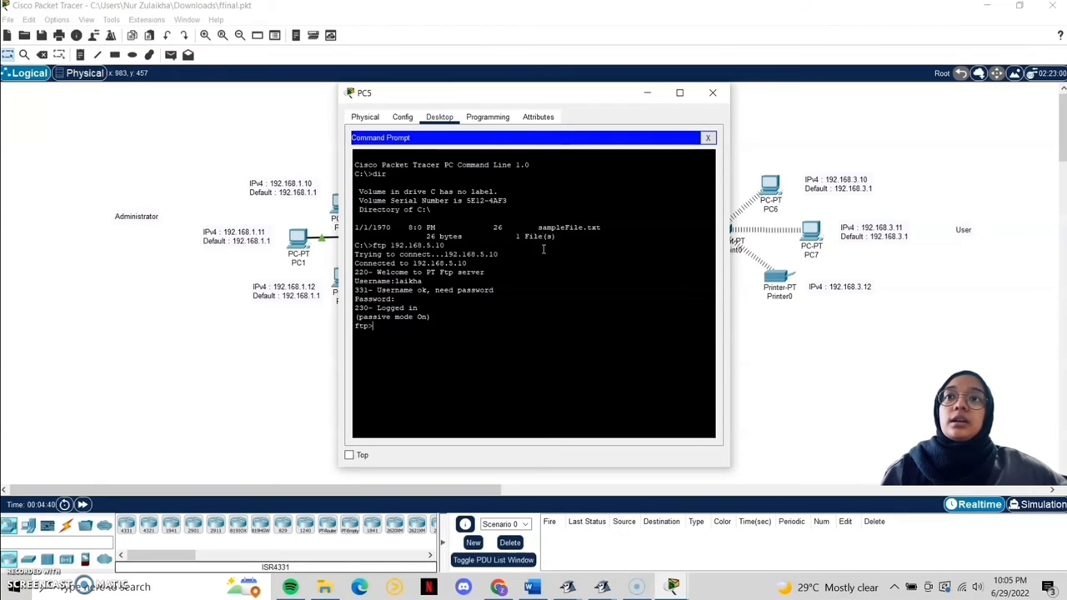
Step: List the files on the FTP server with dir
type("dir")
key("Return")
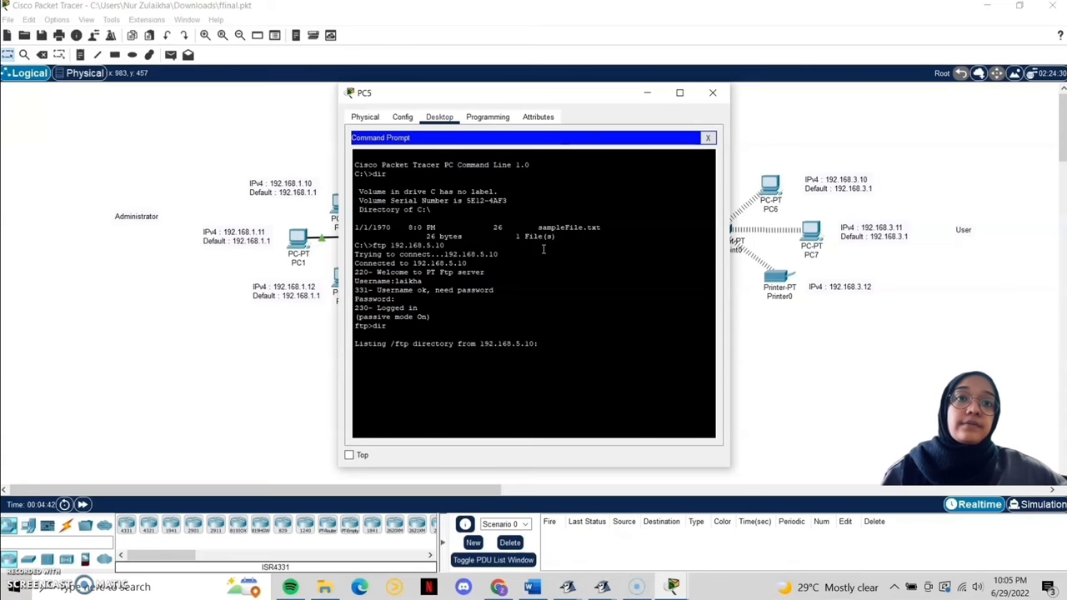
left_click(524, 259)
scroll(522, 330, "up", 5)
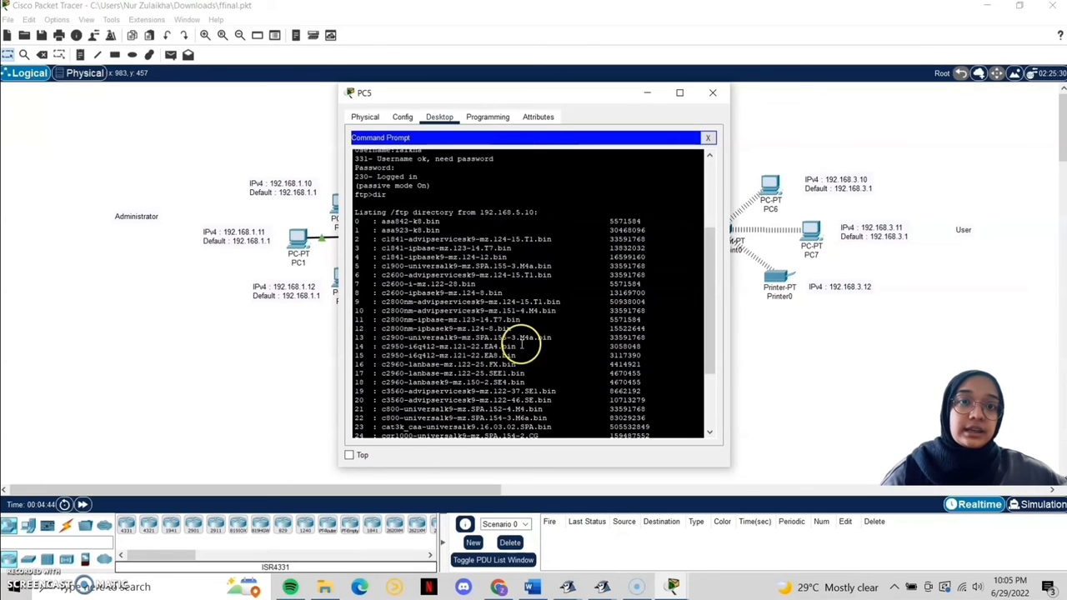
scroll(500, 313, "down", 5)
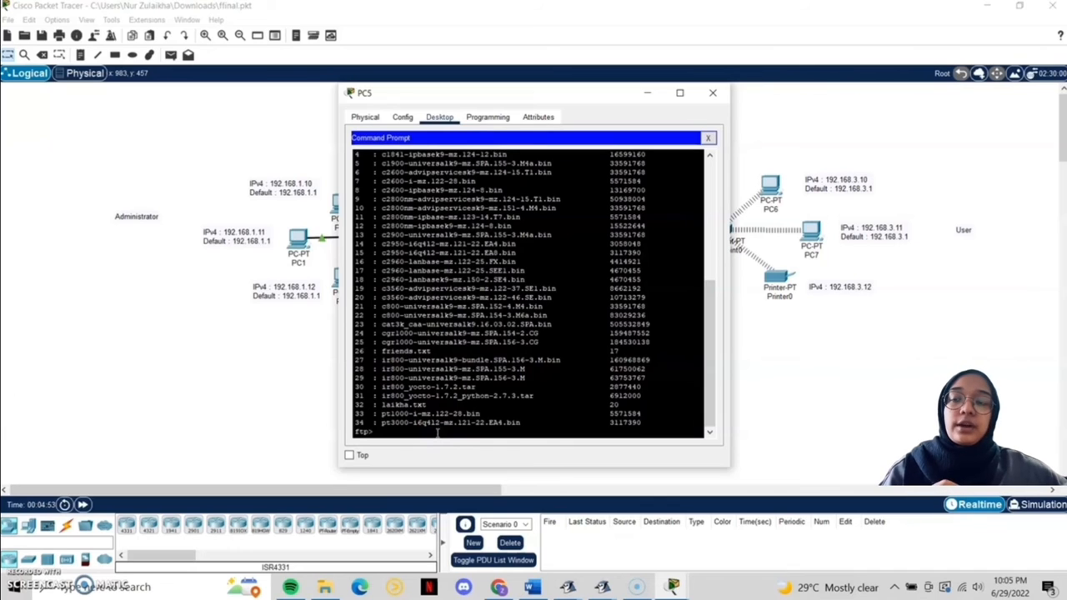
Step: Download friends.txt with get, quit FTP, and confirm it now appears in PC5's directory
type("get ")
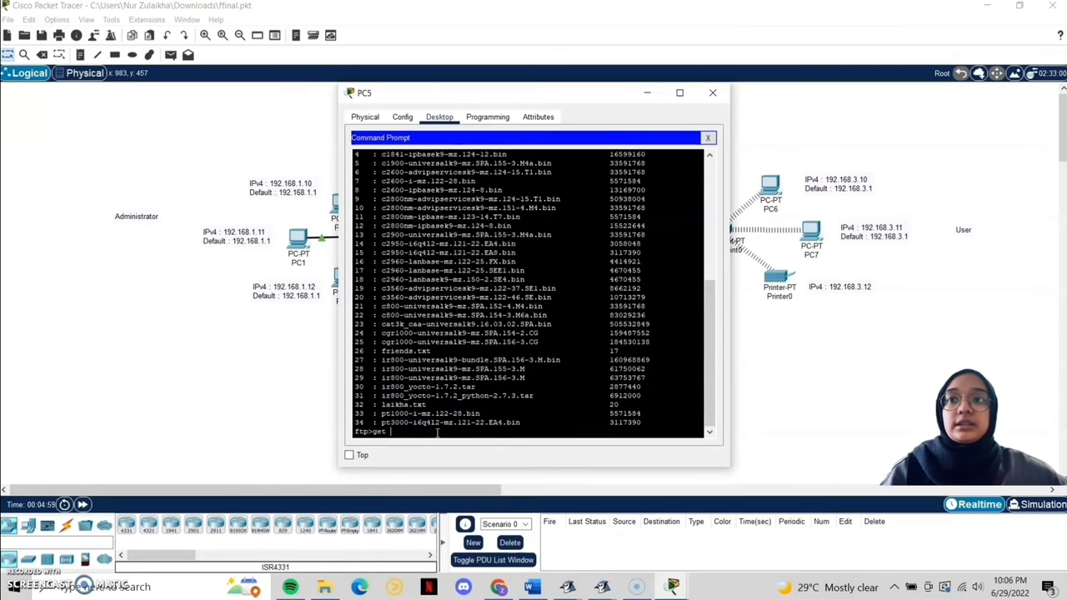
type("friends.txt")
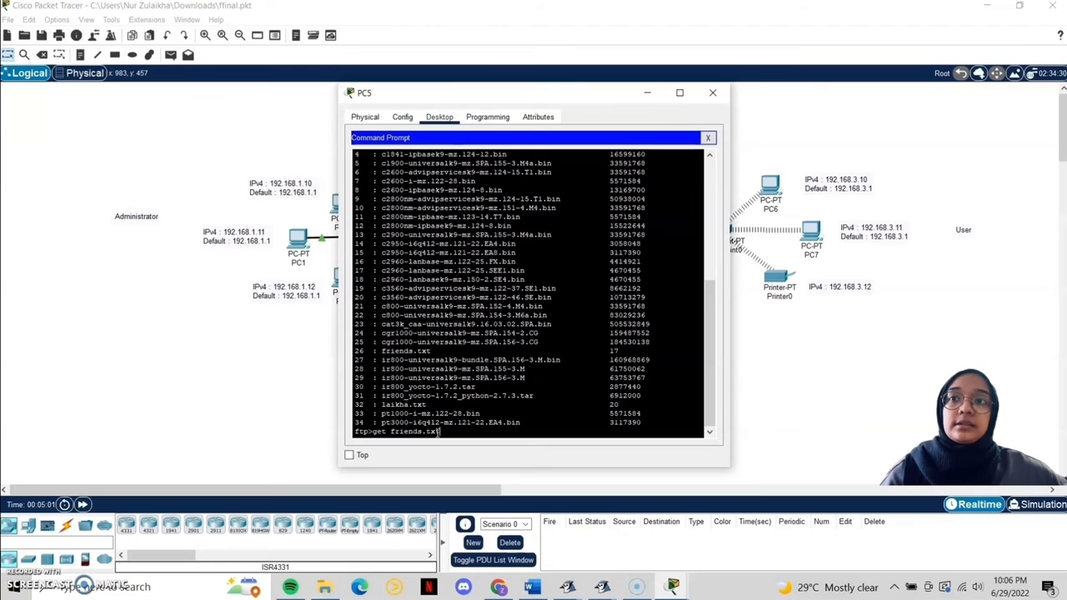
key("Return")
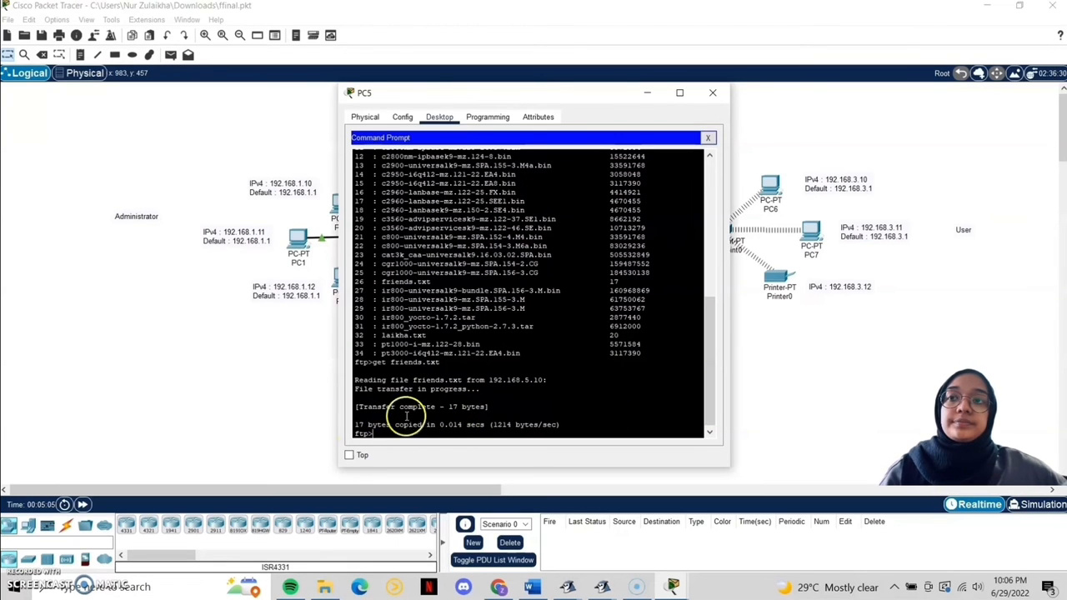
type("quit")
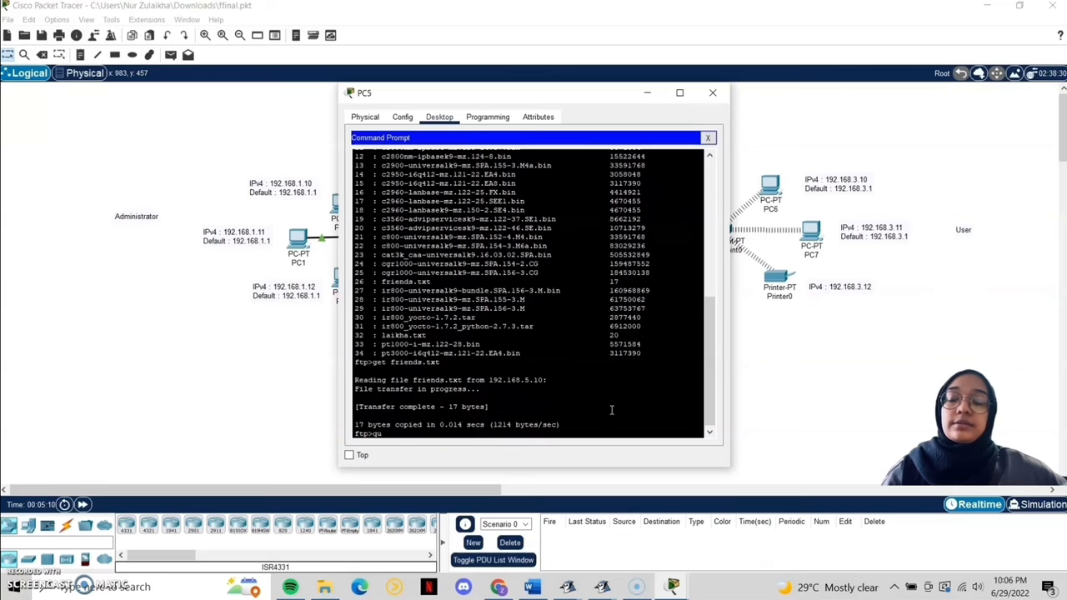
key("Return")
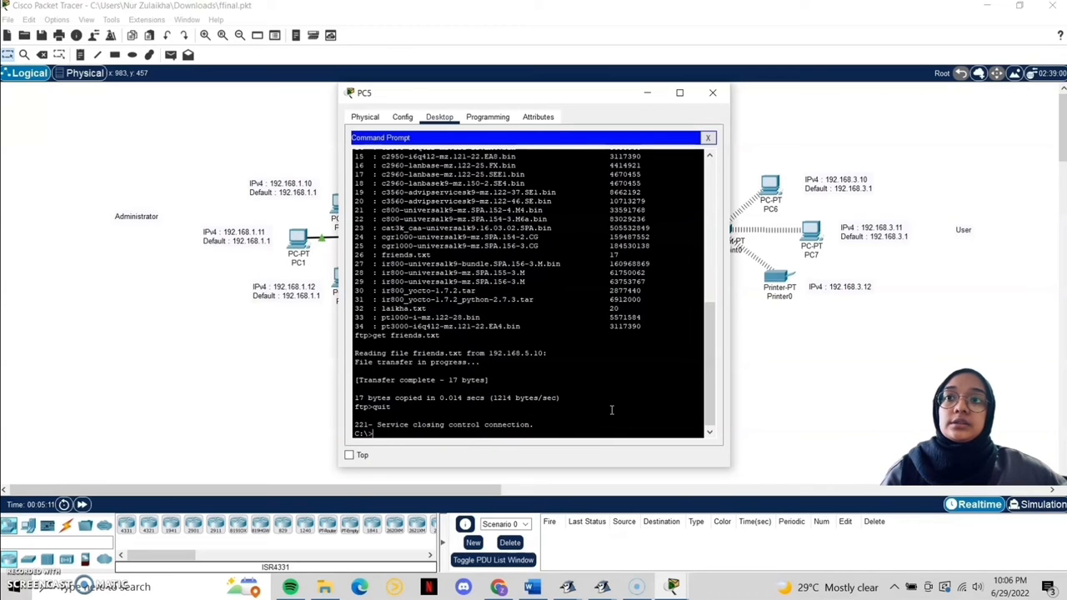
type("dir")
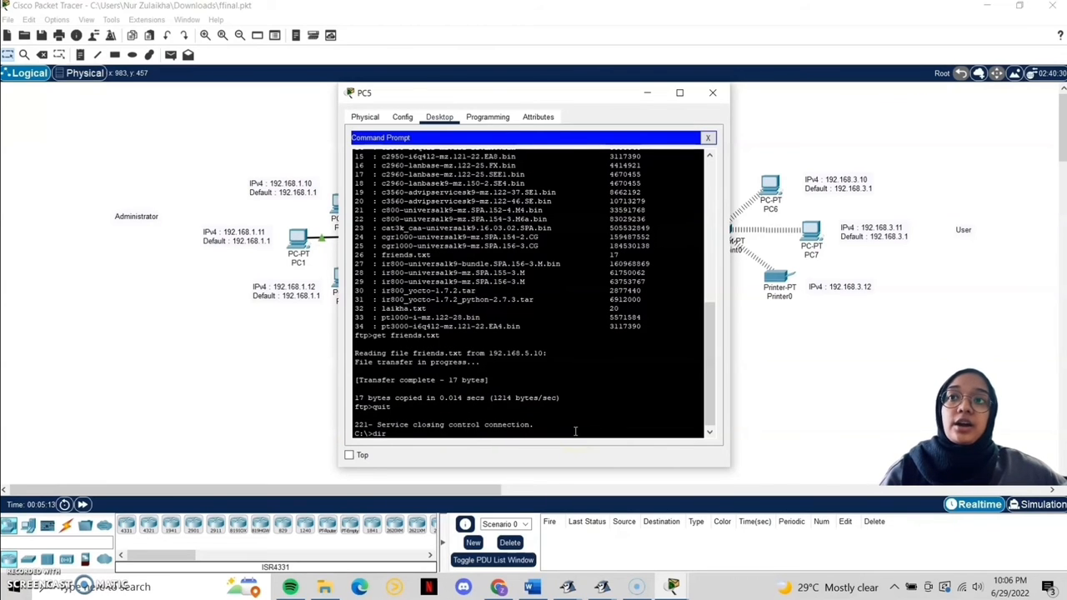
key("Return")
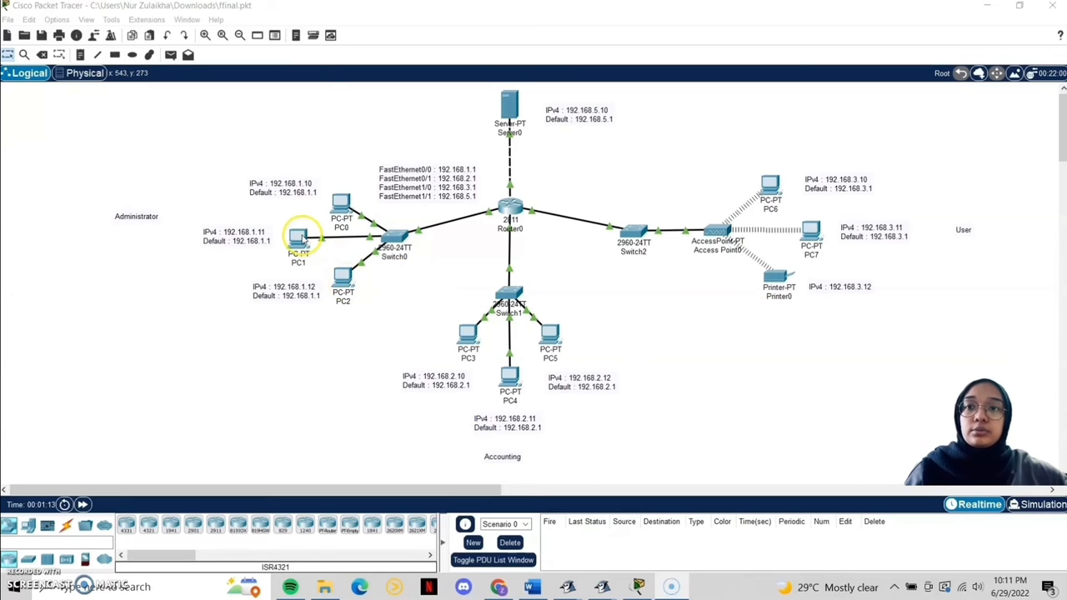
Step: From PC2's command prompt, ping PC1 at 192.168.1.11, then close PC2's window
left_click(357, 302)
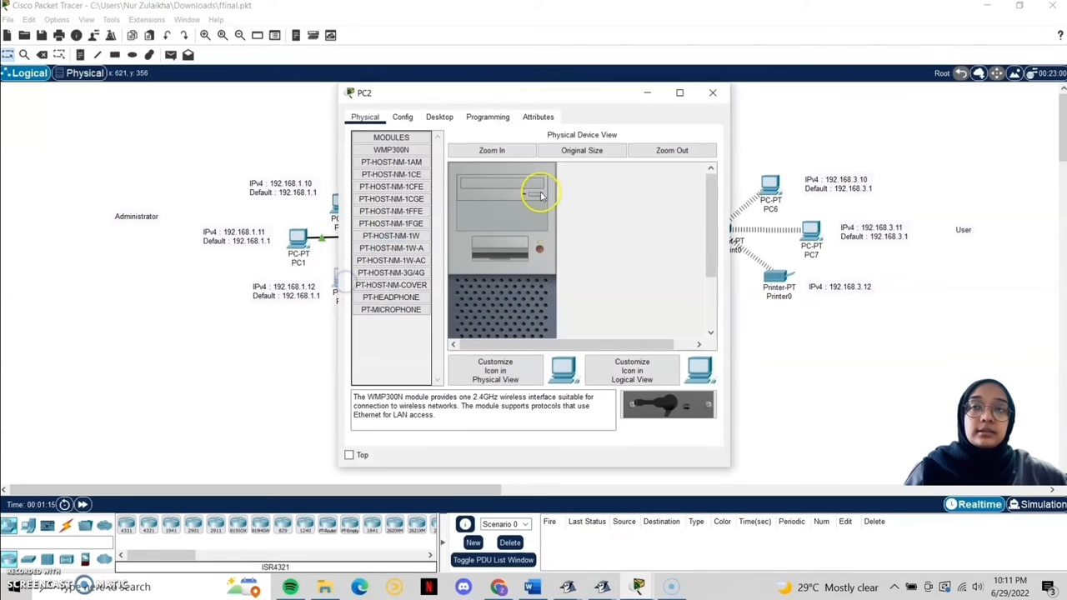
left_click(446, 117)
left_click(597, 175)
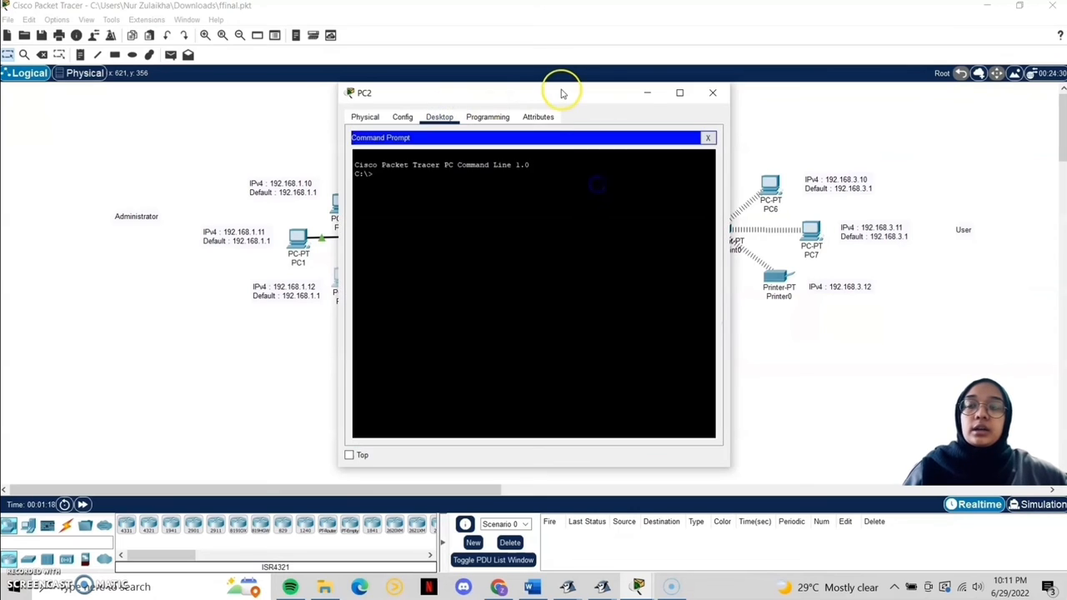
left_click_drag(561, 91, 676, 91)
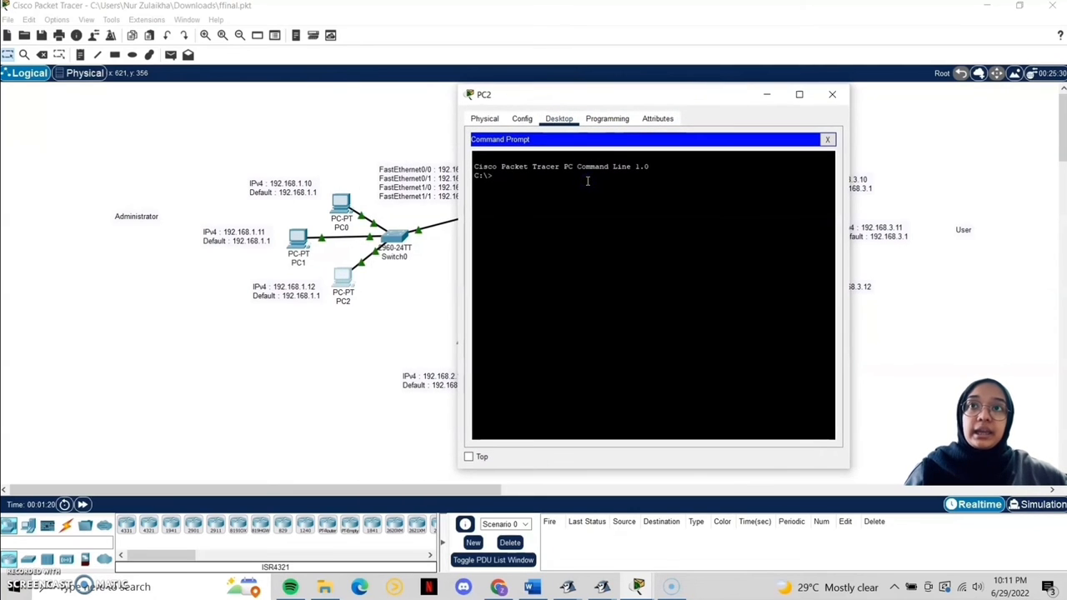
type("ping")
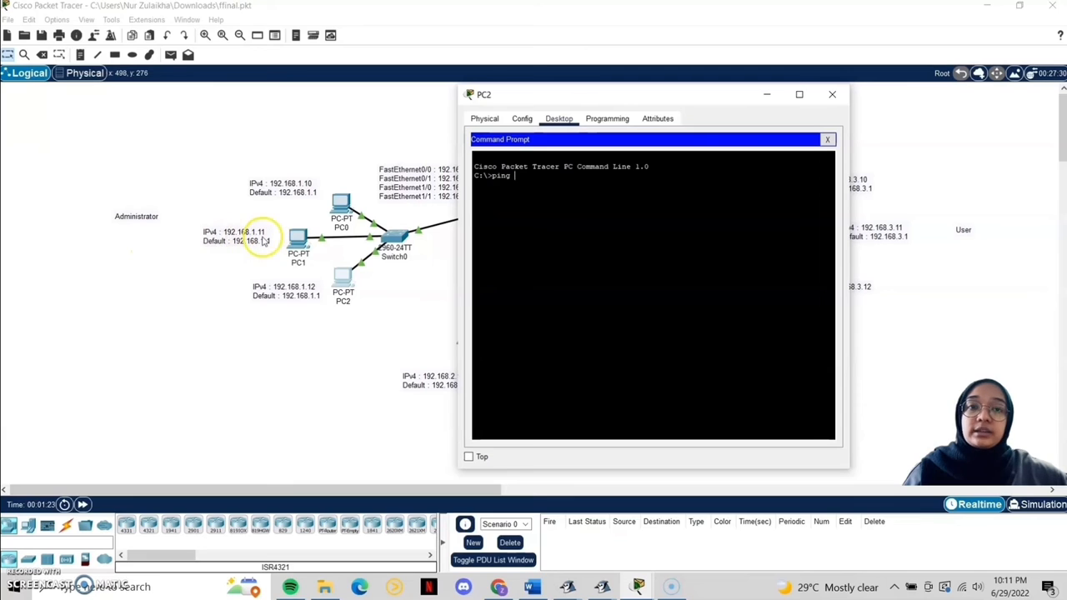
type("192.")
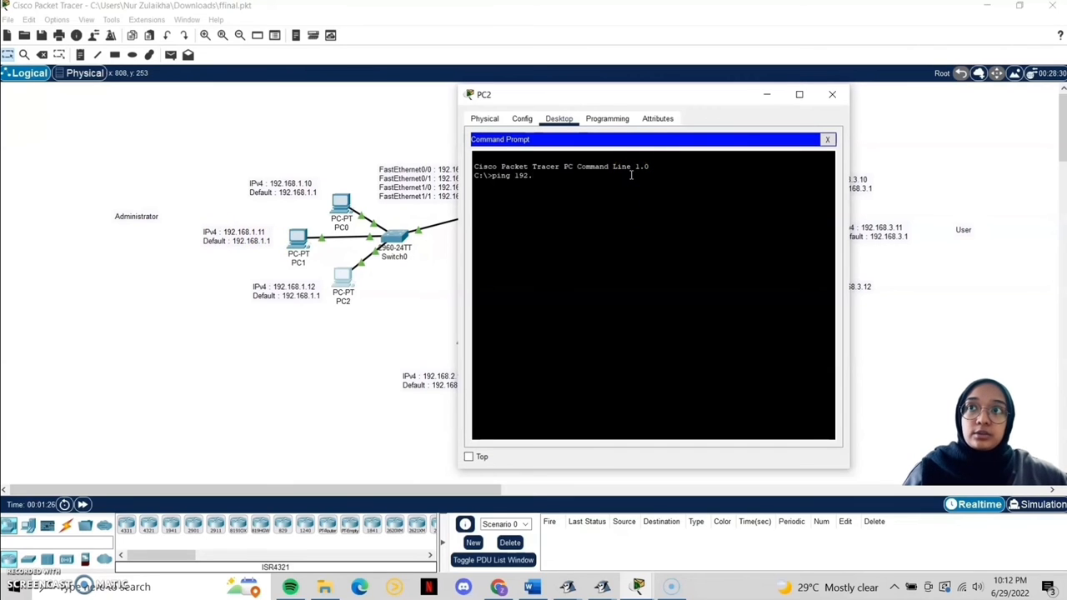
type("168.1")
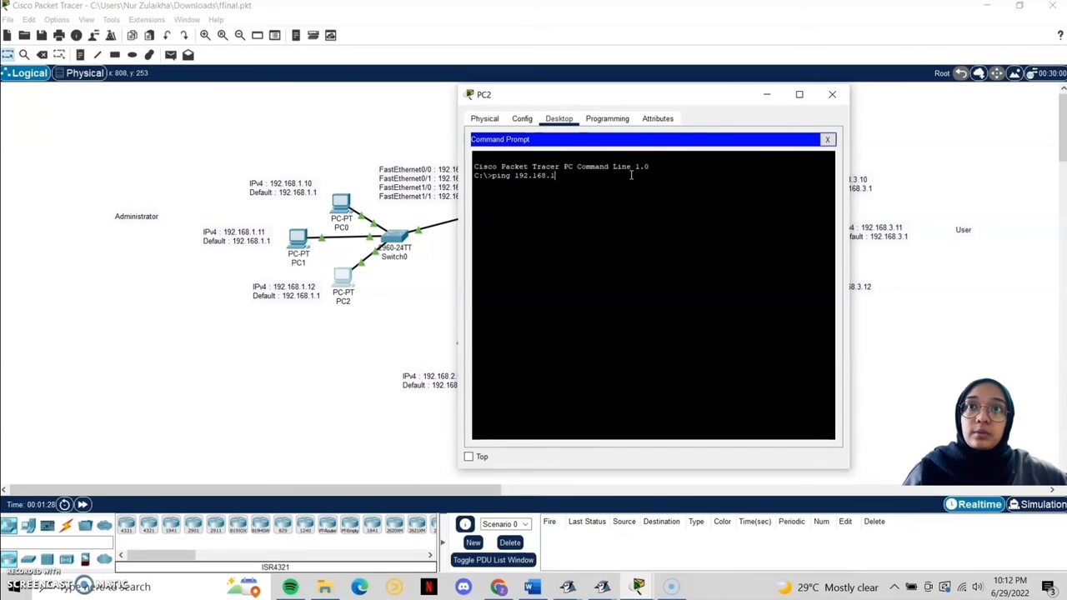
type(".11")
key("Return")
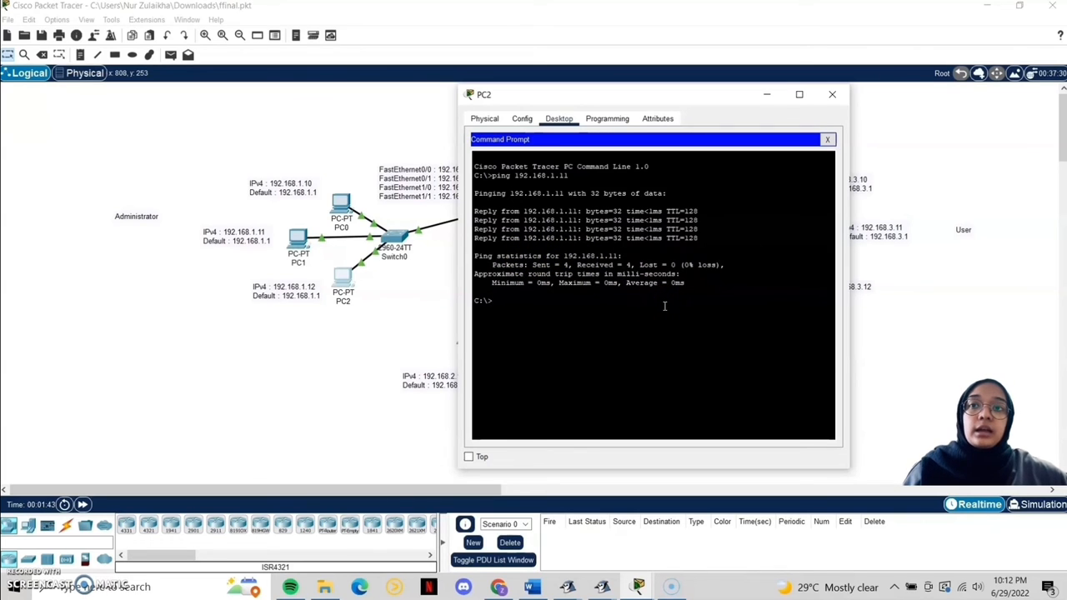
left_click(831, 96)
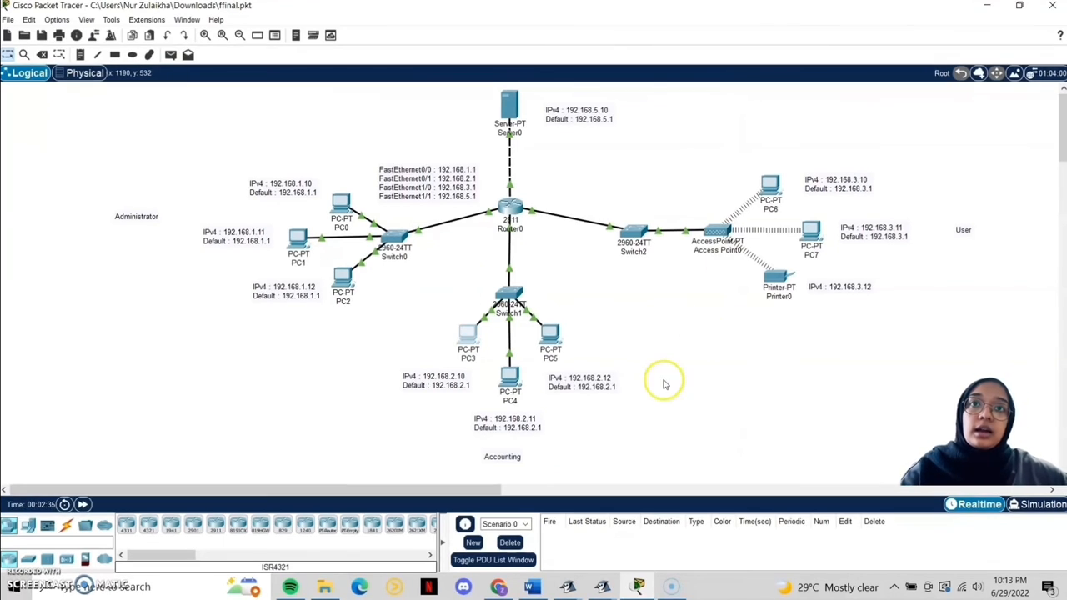
Step: From PC7's command prompt, ping 192.168.2.10 and close PC7's window
left_click(812, 231)
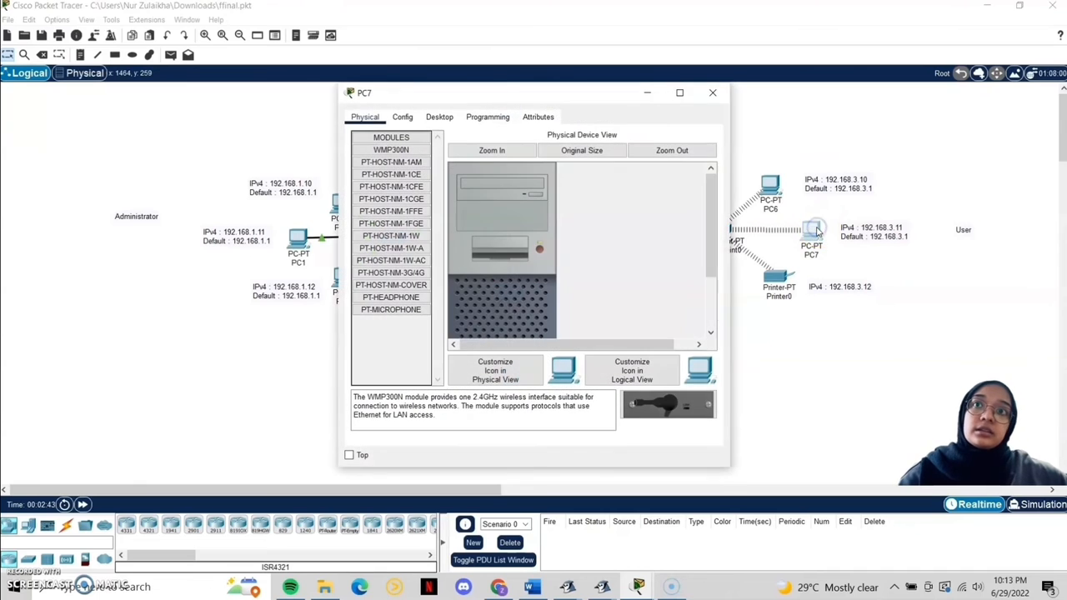
left_click(447, 119)
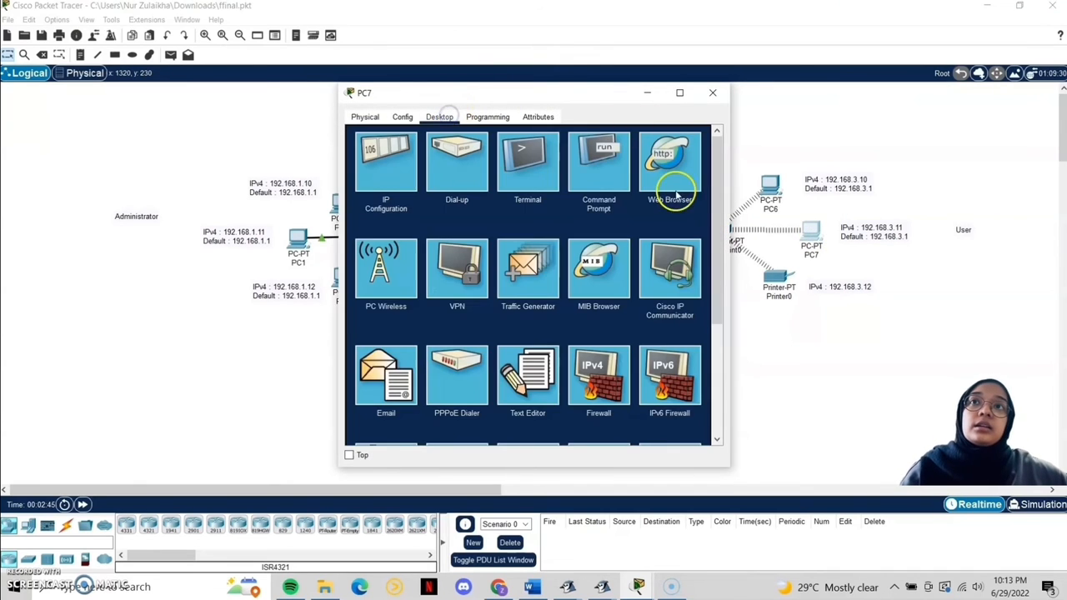
left_click(617, 180)
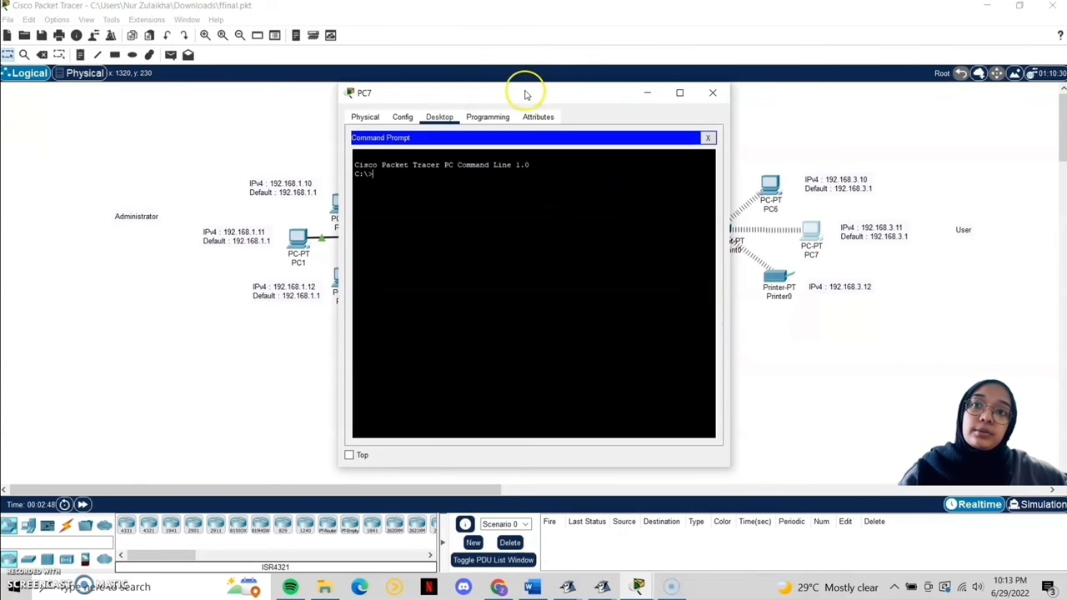
left_click_drag(528, 88, 221, 89)
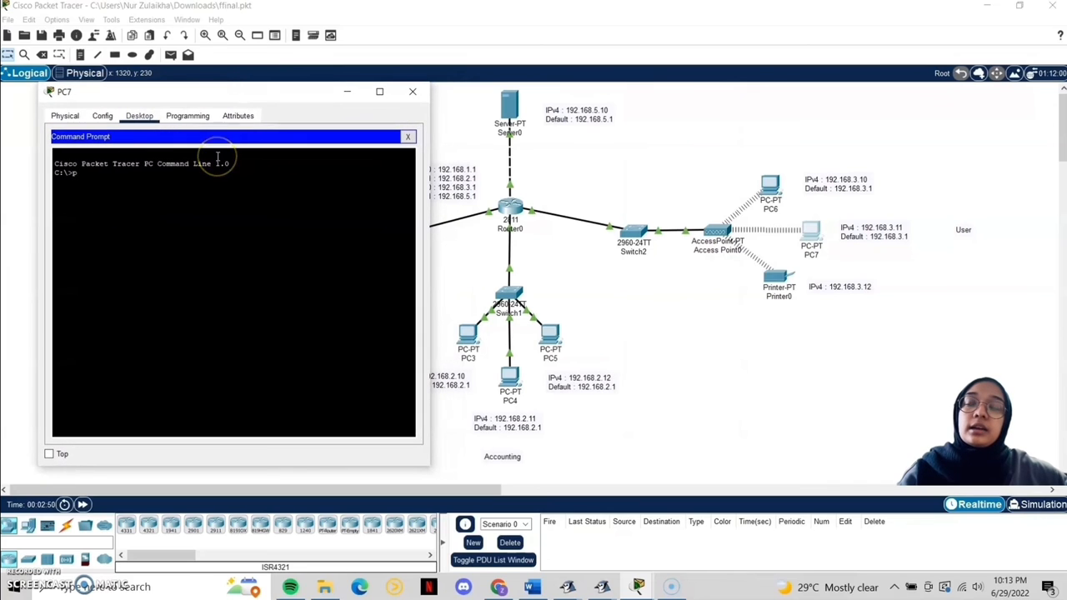
type("ping")
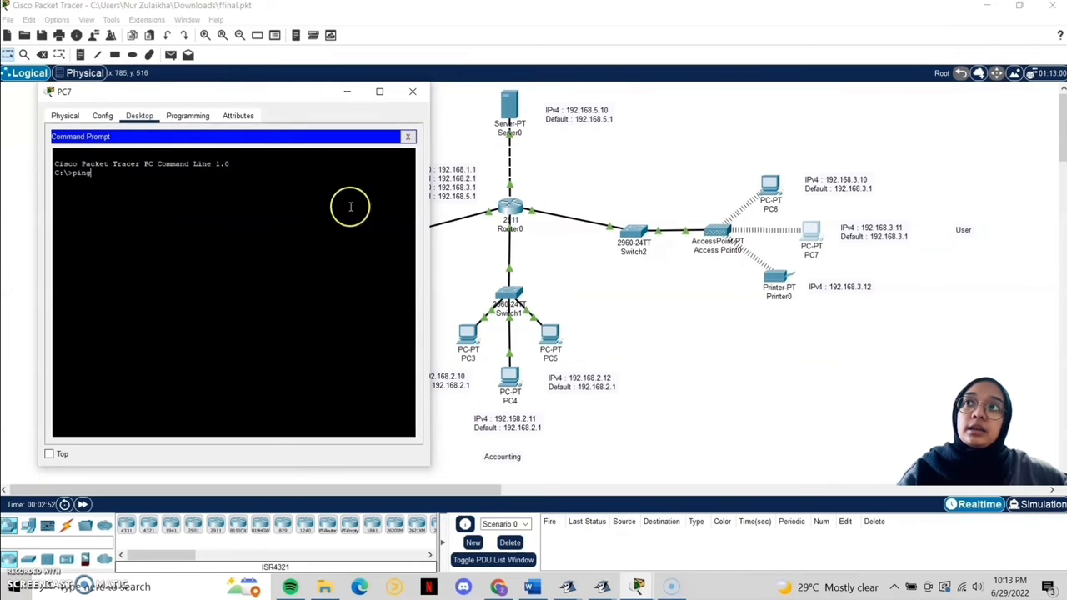
left_click_drag(292, 90, 255, 86)
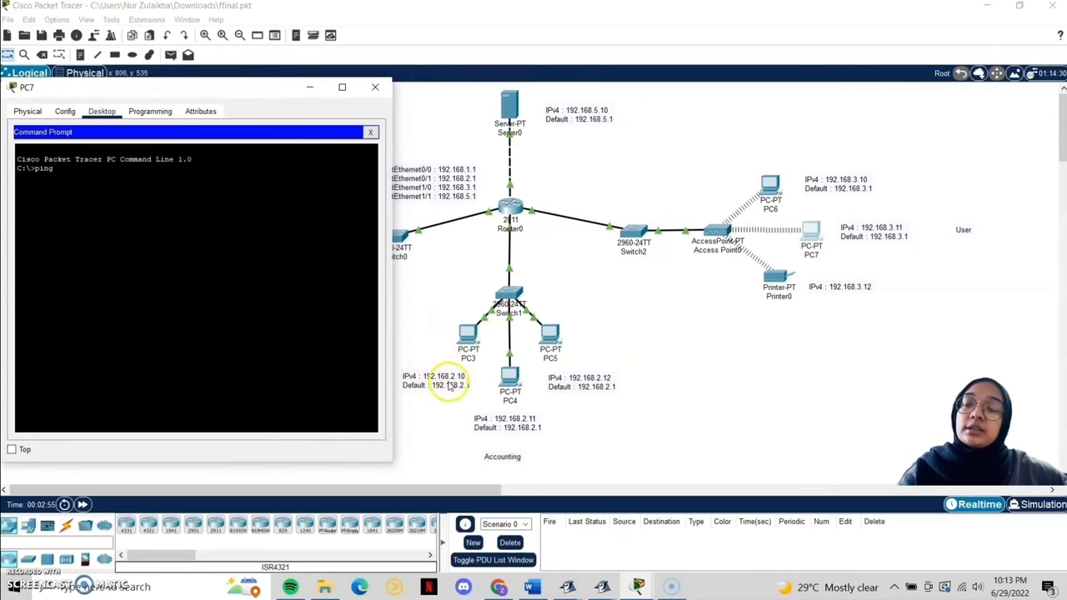
type("192")
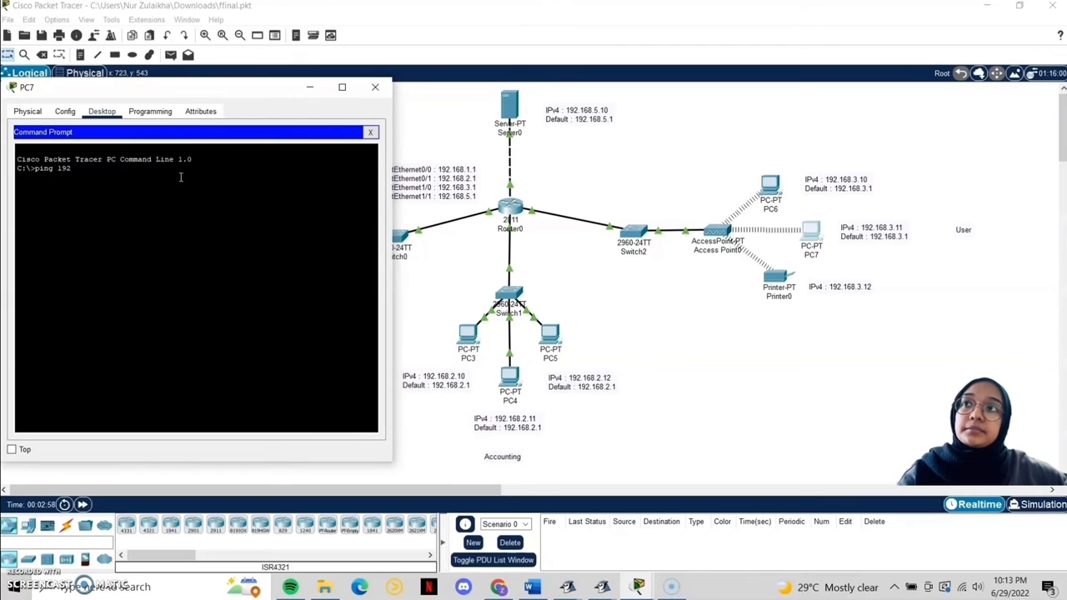
type(".168.2.10")
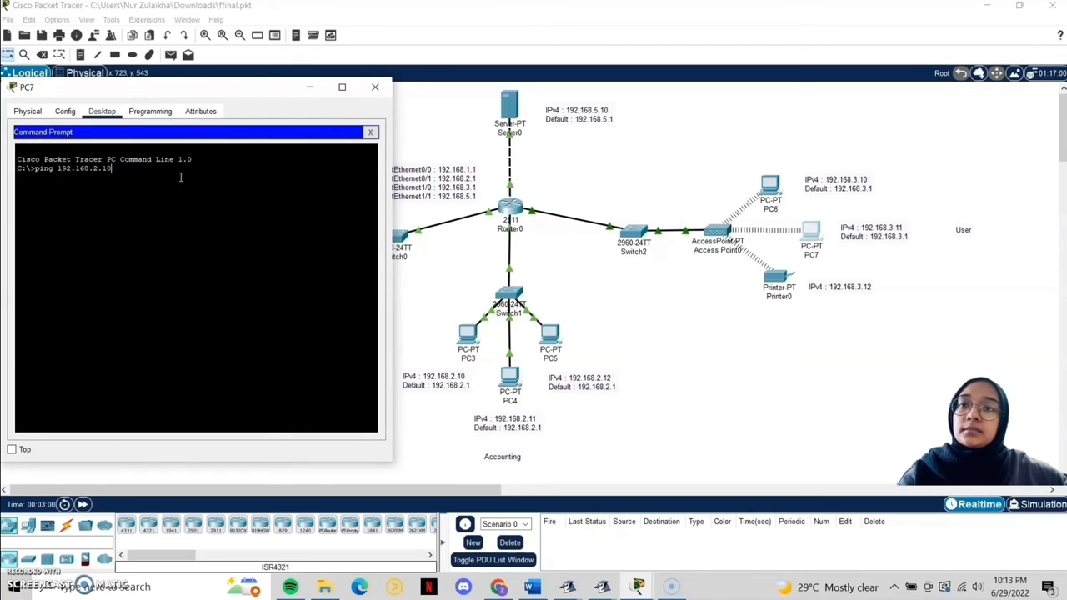
key("Return")
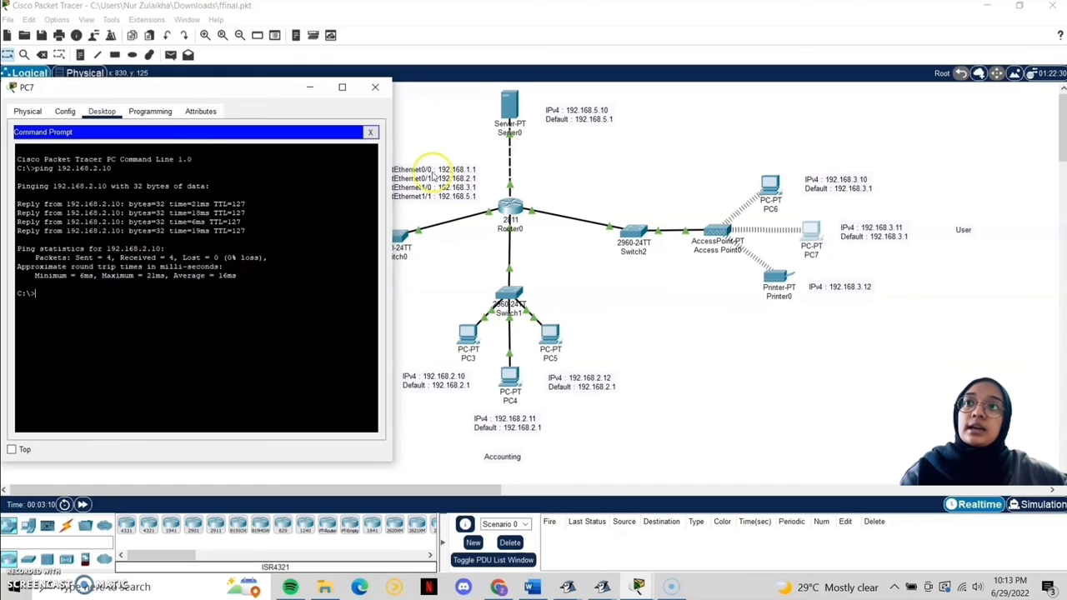
left_click(383, 87)
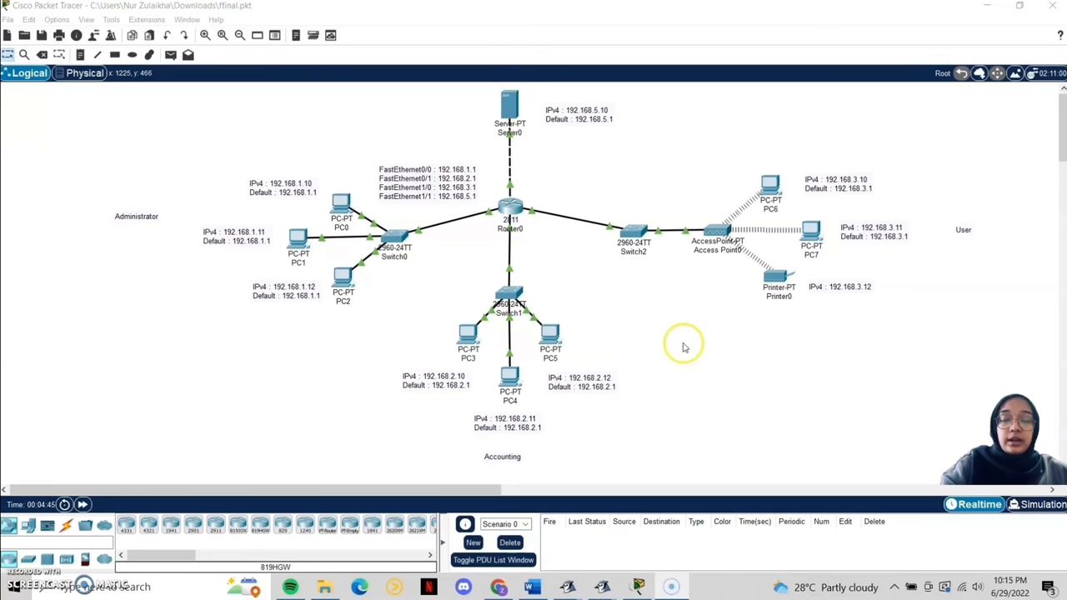
left_click(690, 340)
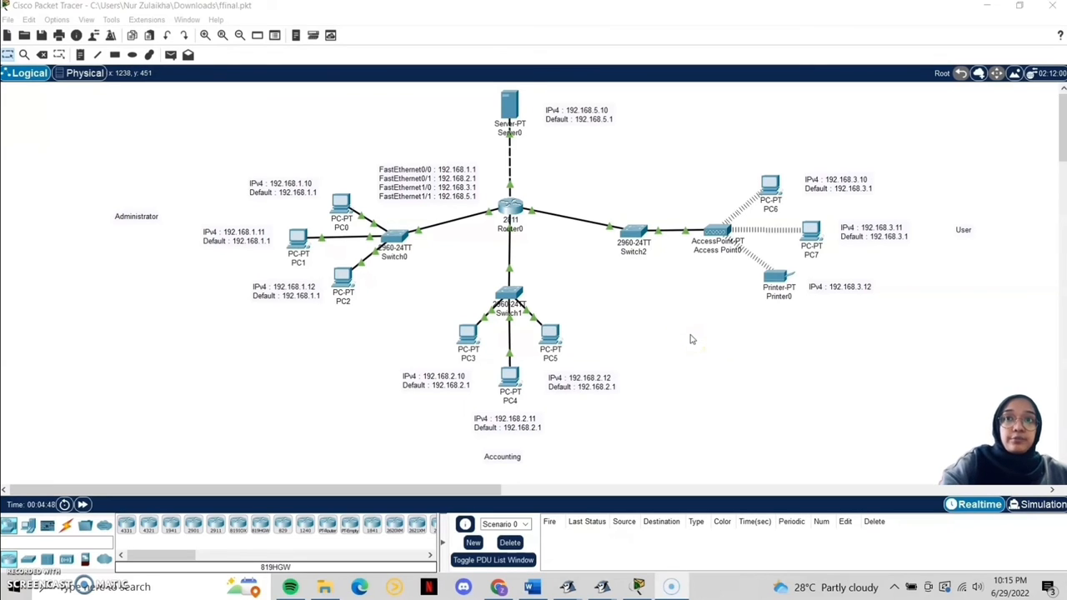
Step: Run ipconfig in PC5's command prompt to show its address 192.168.2.12
left_click(551, 341)
left_click(439, 117)
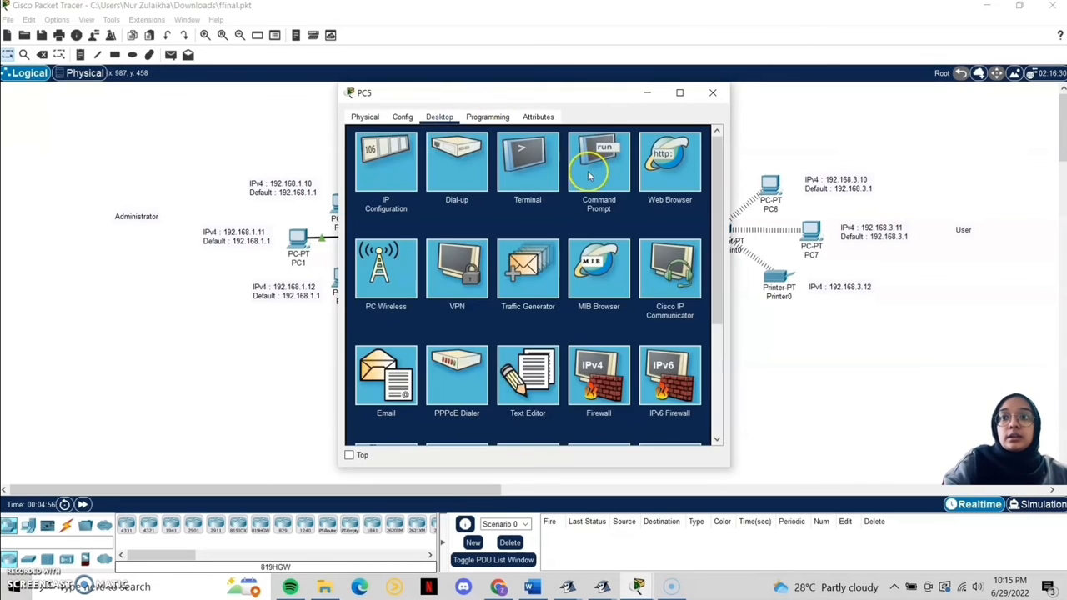
left_click(588, 175)
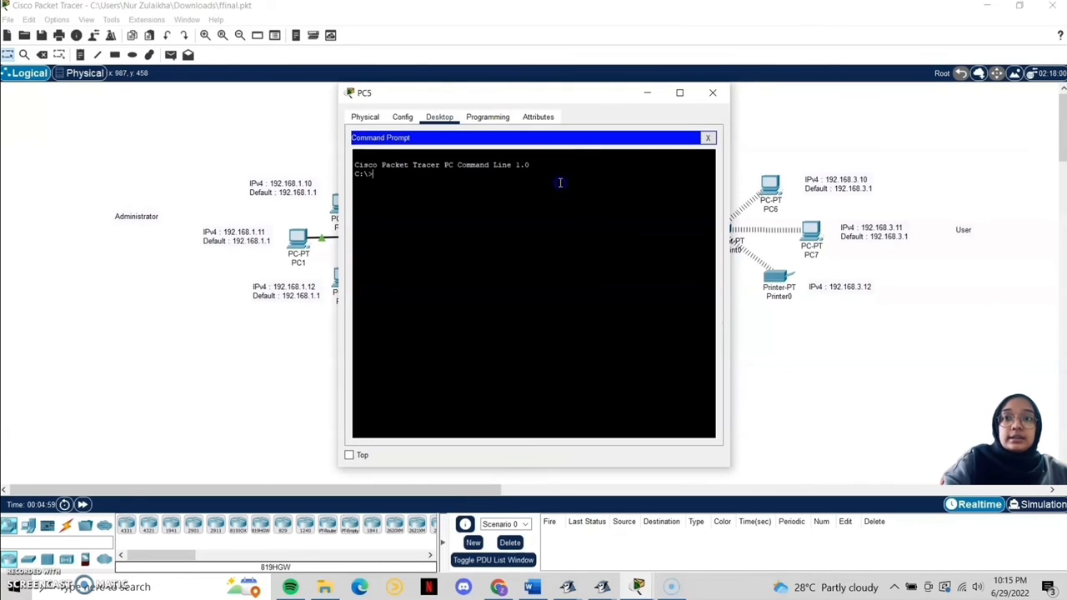
type("ipcon")
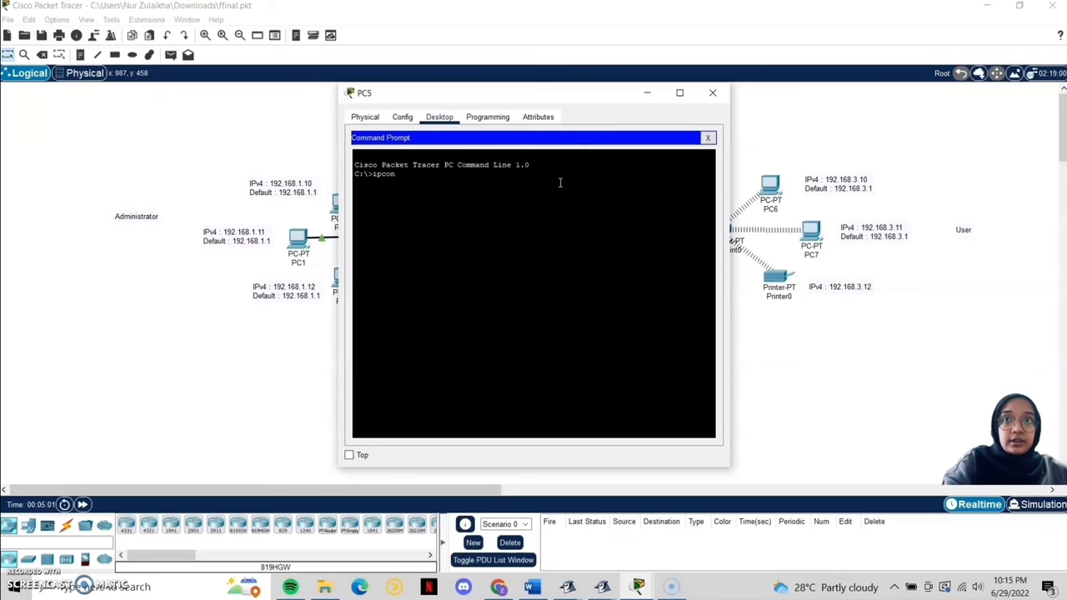
type("fig")
key("Return")
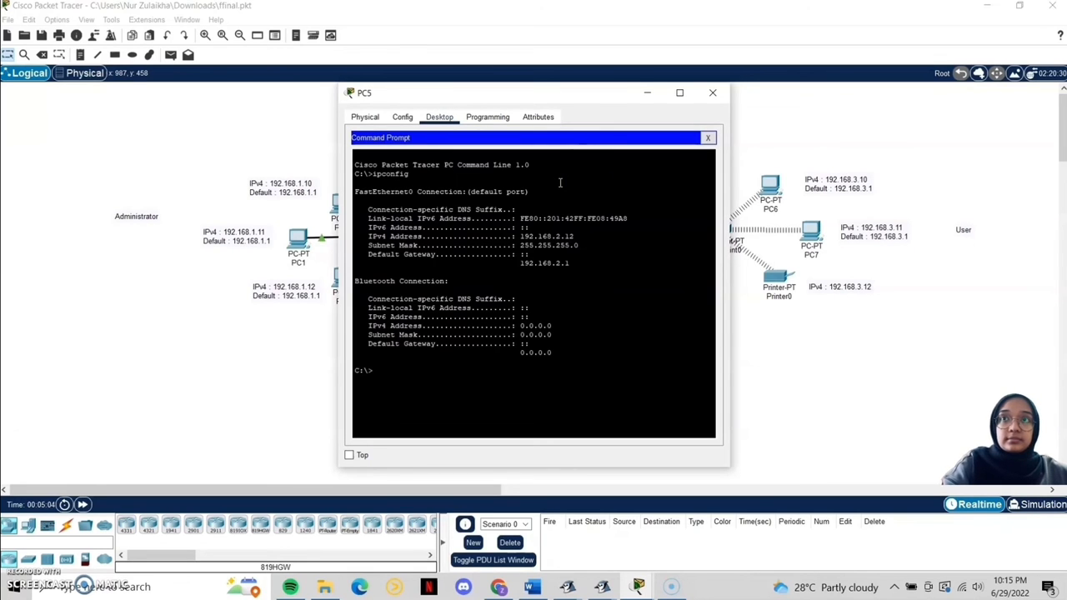
left_click_drag(592, 95, 881, 97)
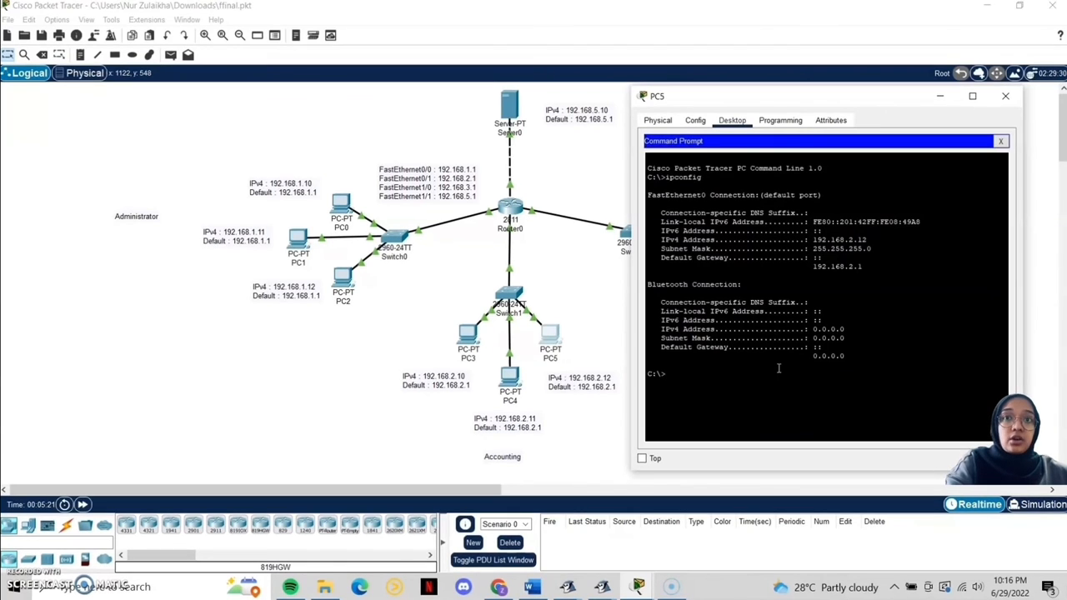
Step: Run ipconfig /all and page through the full details, including gateway 192.168.2.1
type("ipconfig")
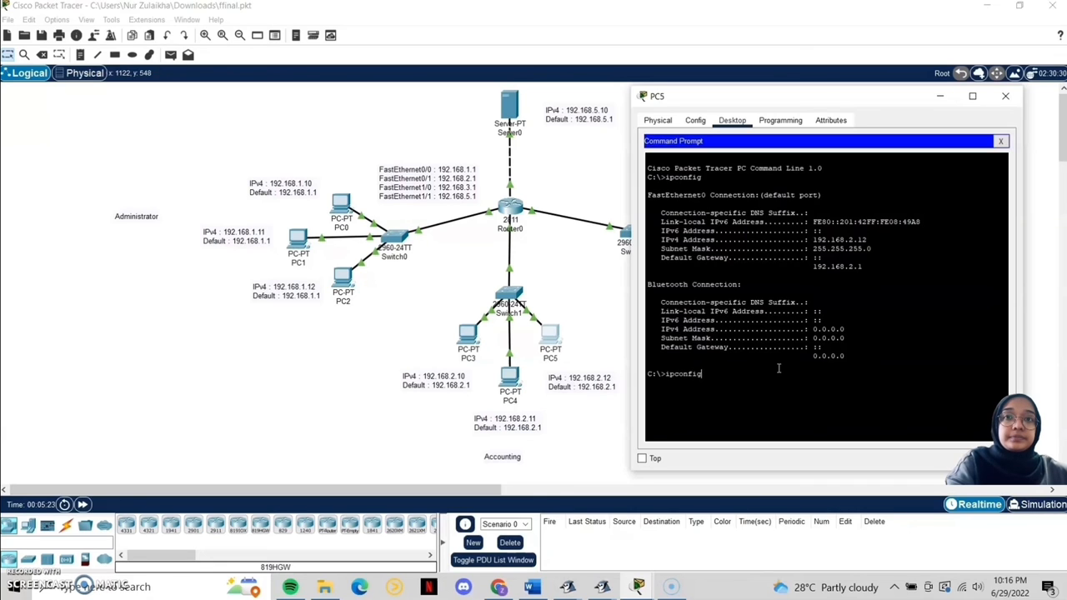
type(" /all")
key("Return")
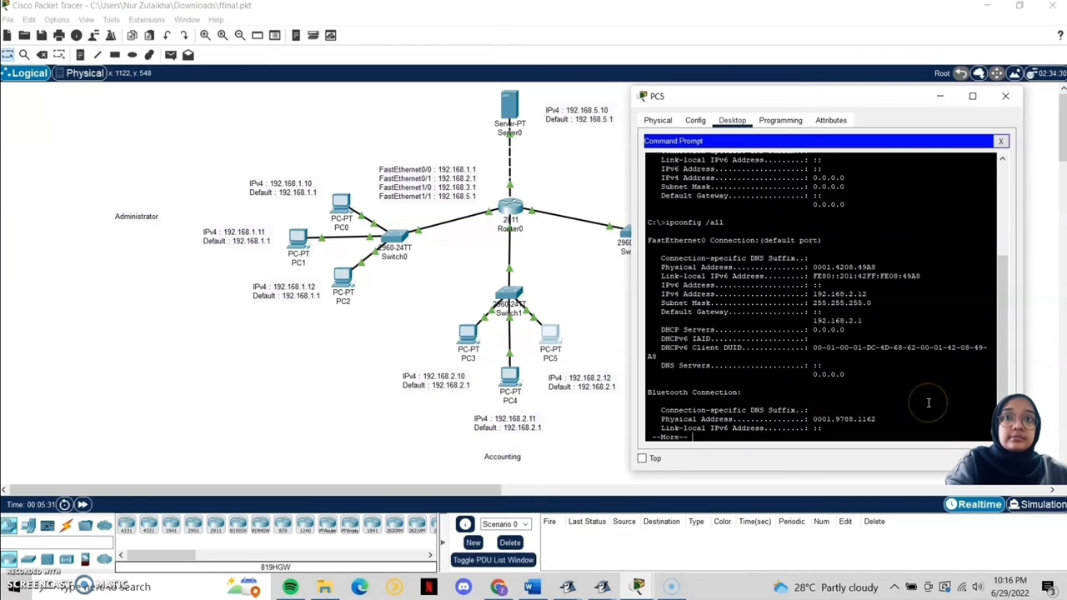
key("Return")
key("Return")
key("Return")
key("Return")
key("Return")
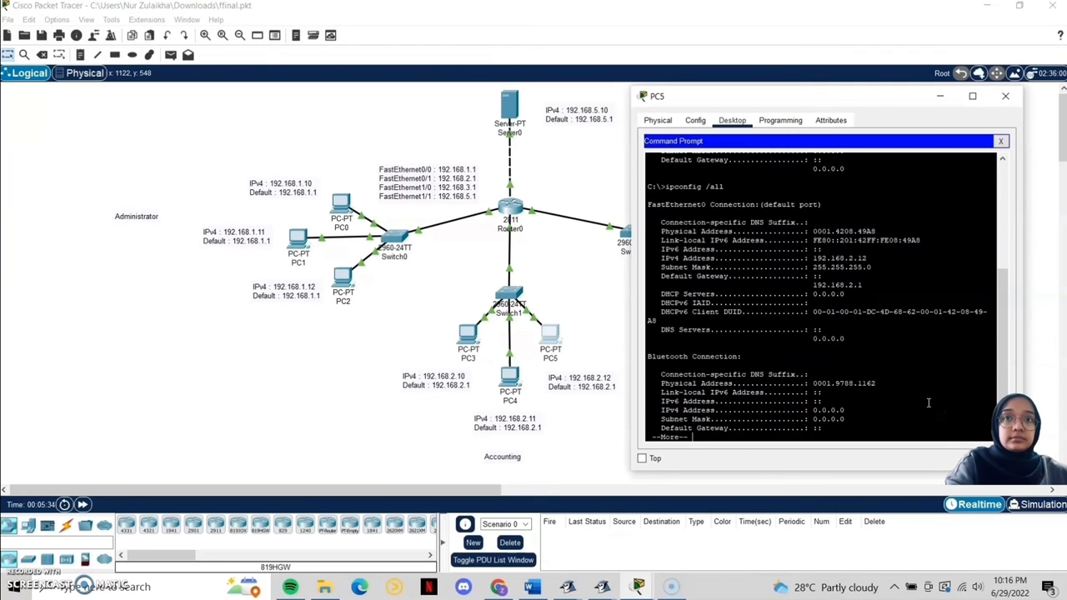
key("Return")
key("Return")
key("Return")
key("Return")
key("Return")
key("Return")
key("Return")
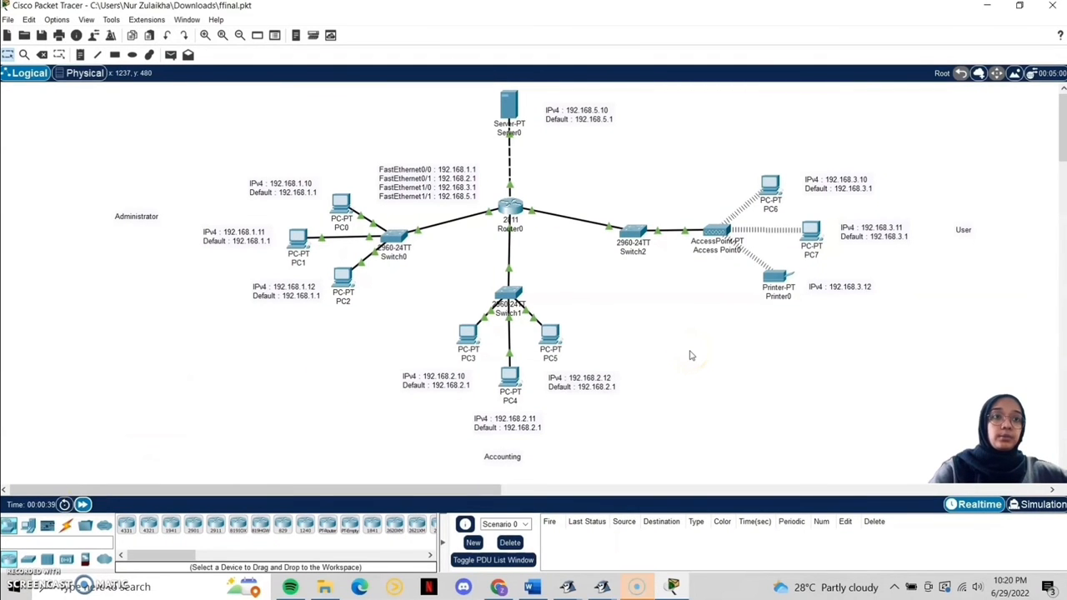
left_click(689, 358)
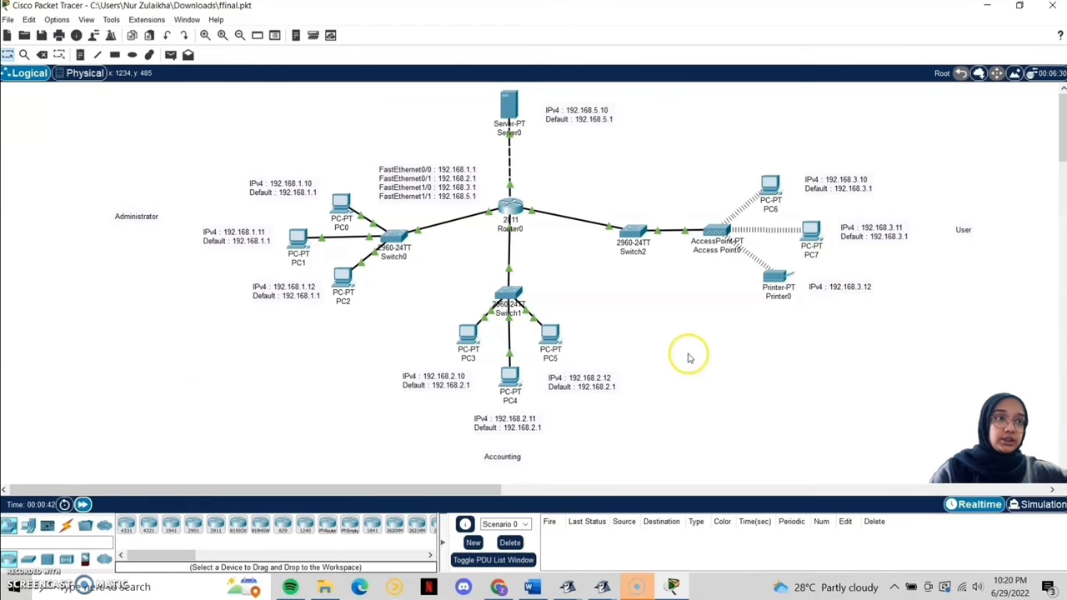
left_click(692, 357)
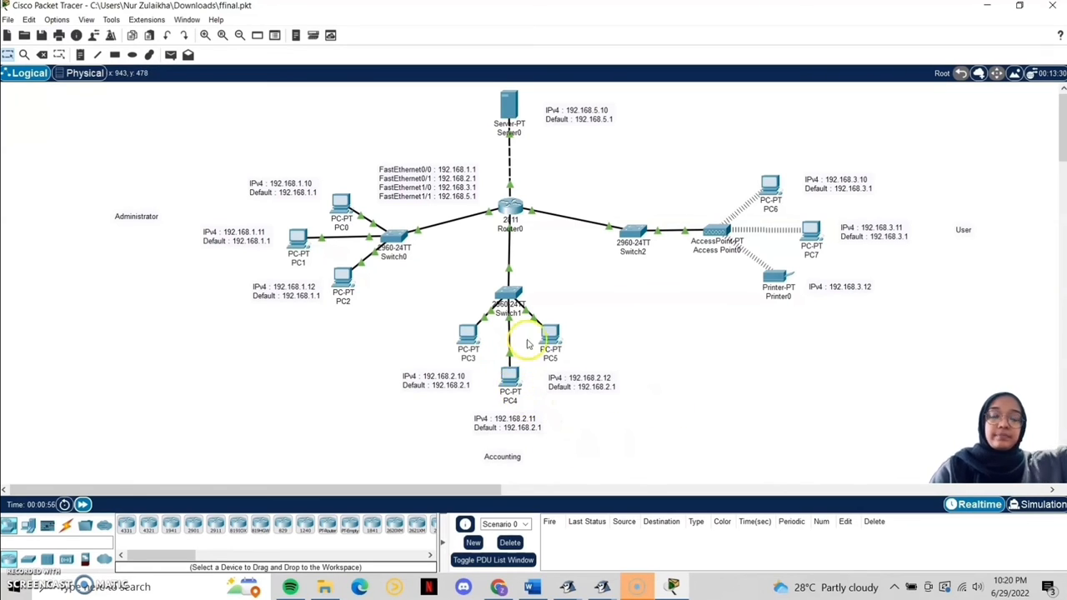
left_click(510, 209)
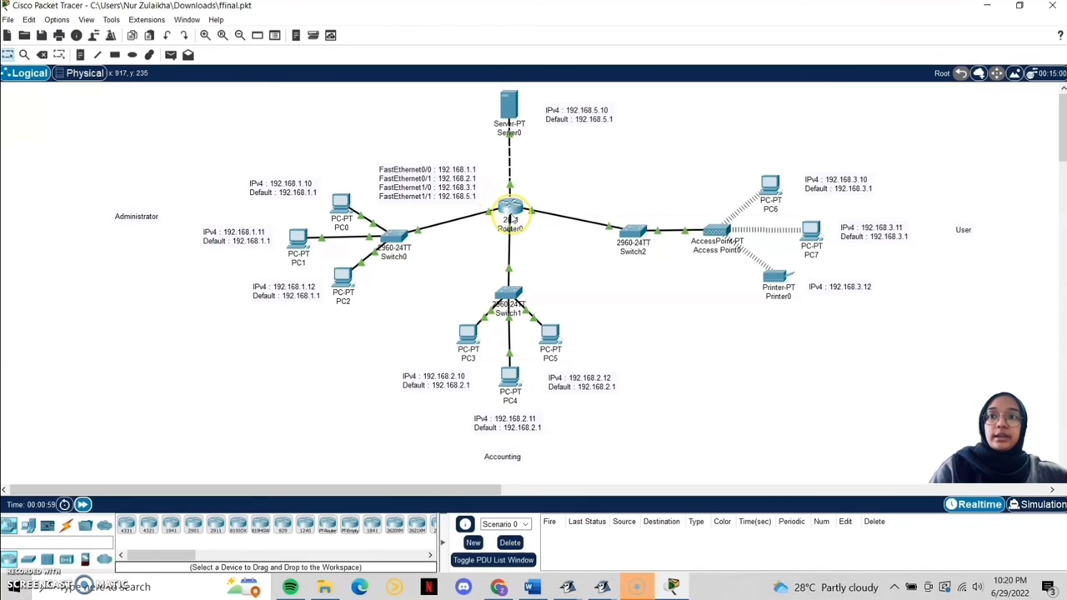
Step: Run show ip interface brief in Router0's CLI to list FastEthernet0/0–1/1 addresses
left_click(510, 212)
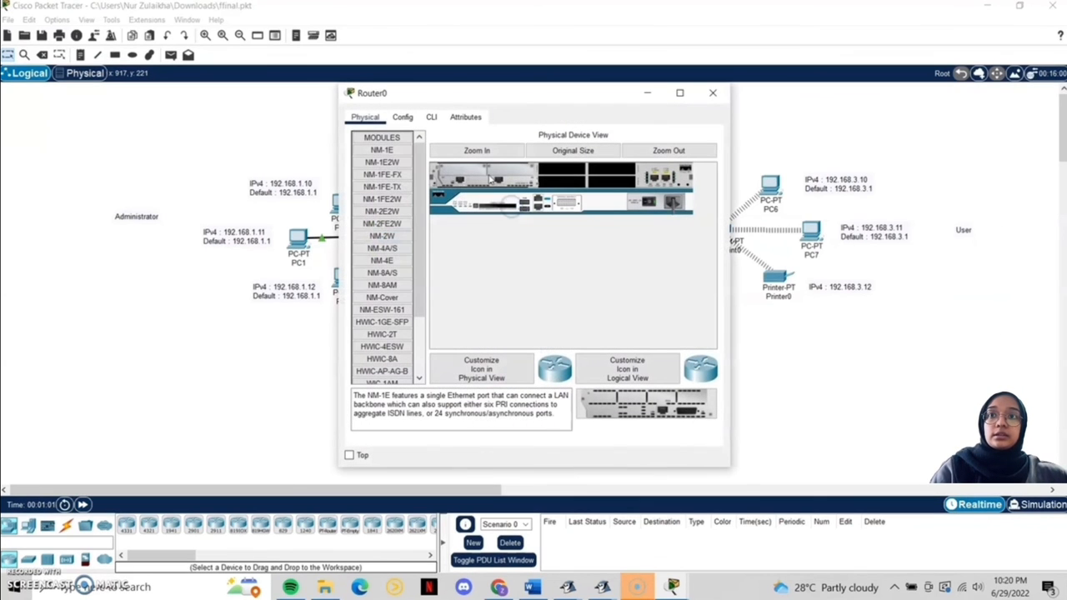
left_click(431, 117)
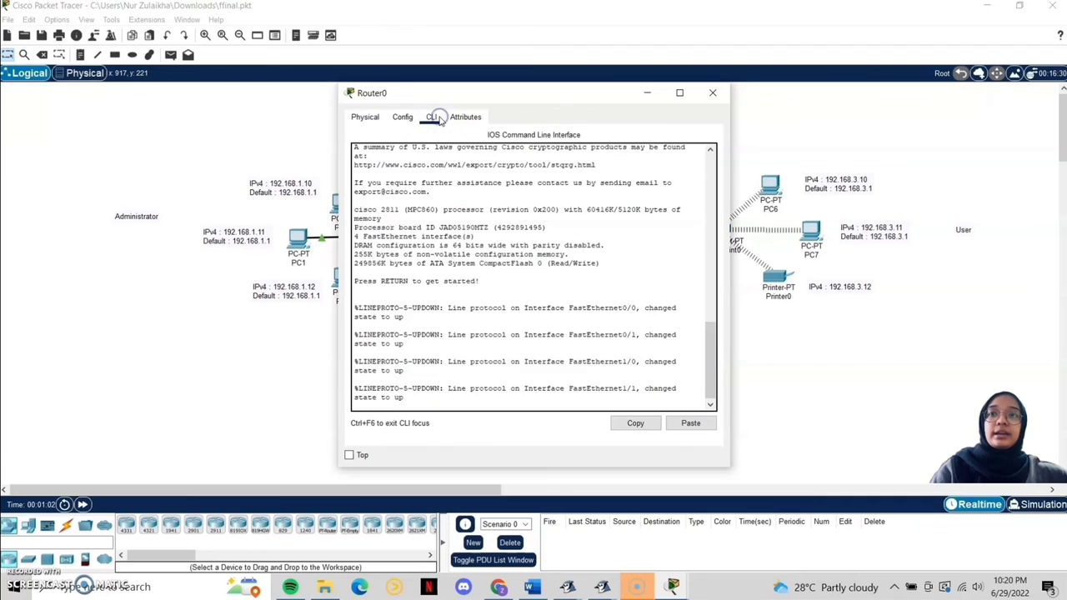
key("Return")
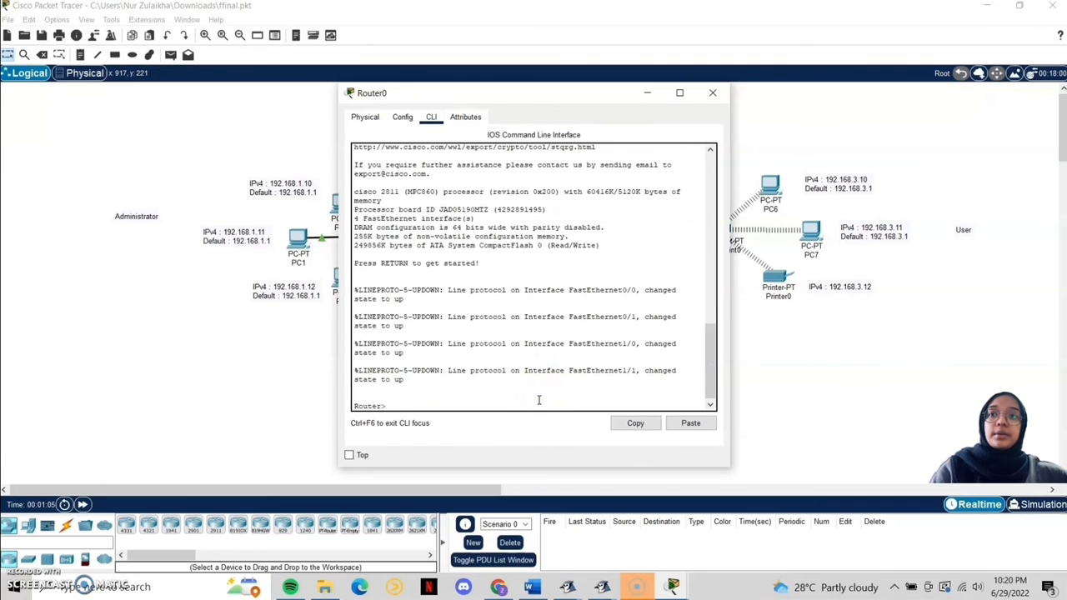
type("show i")
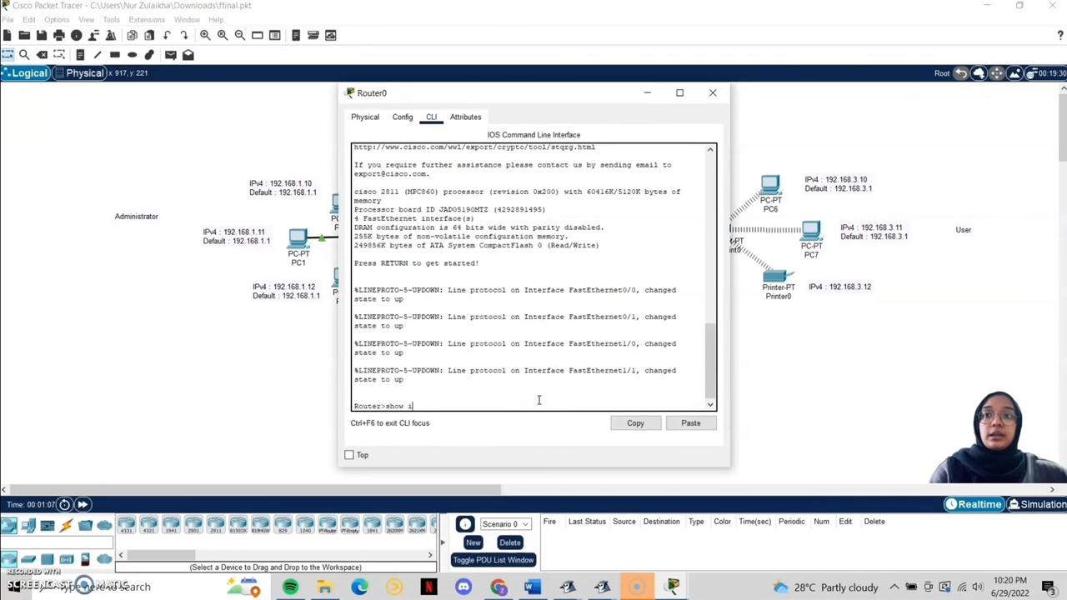
type("p interf")
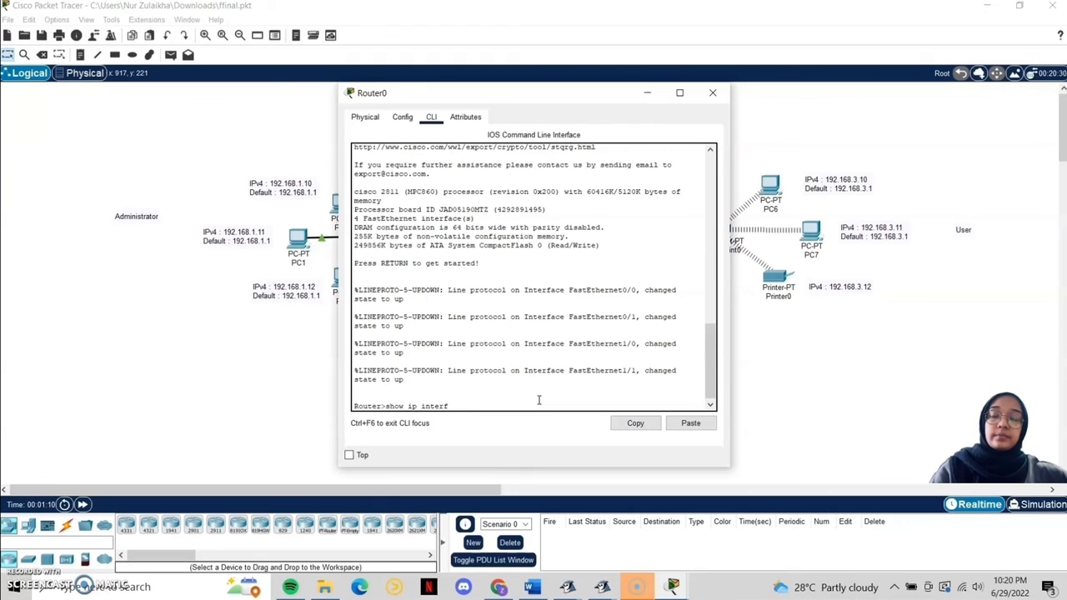
type("ace brief")
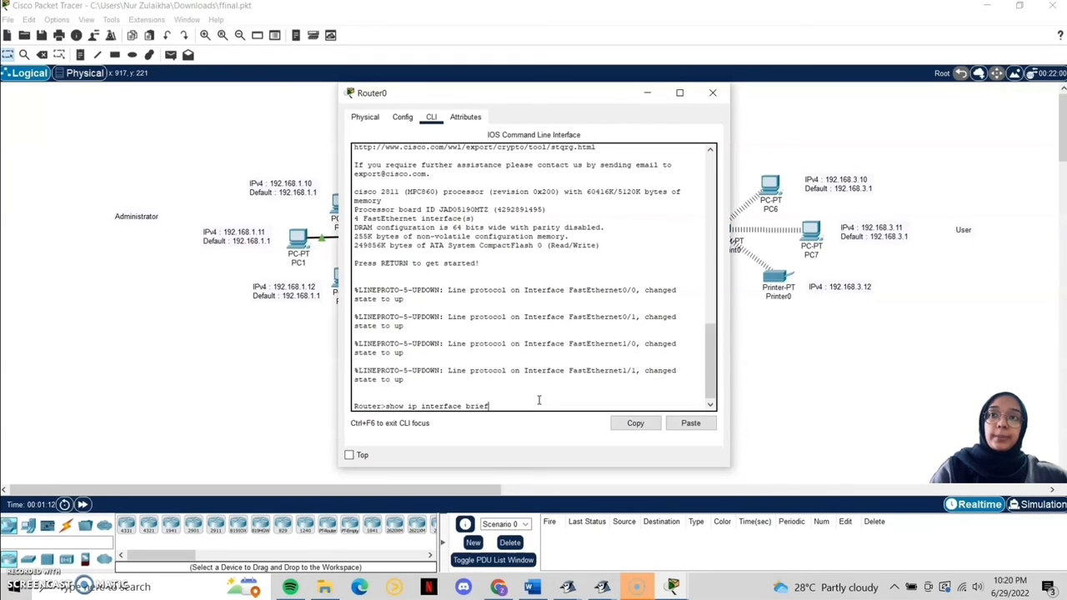
key("Return")
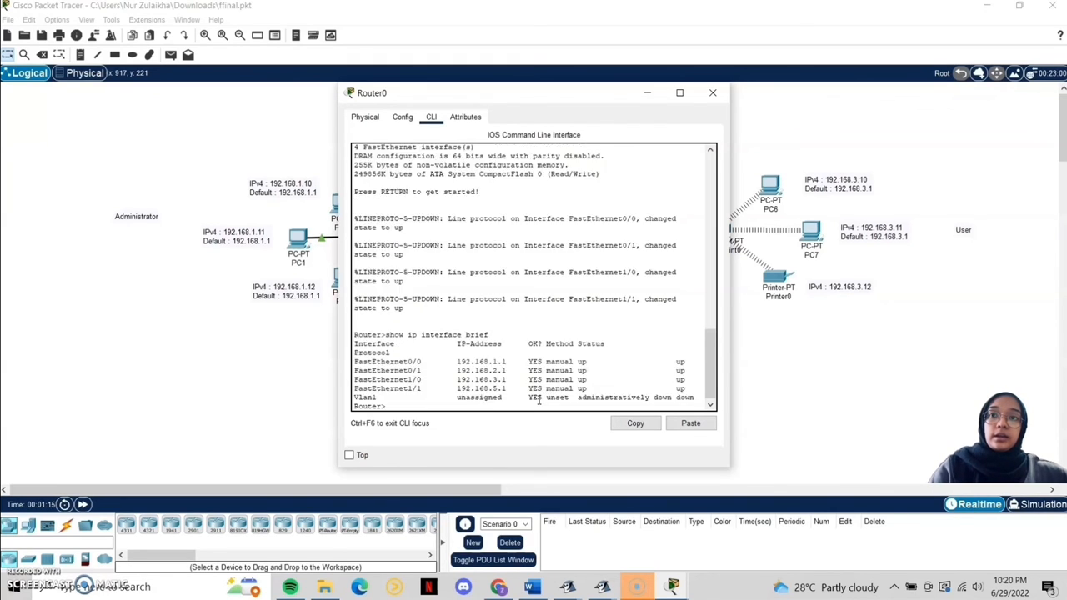